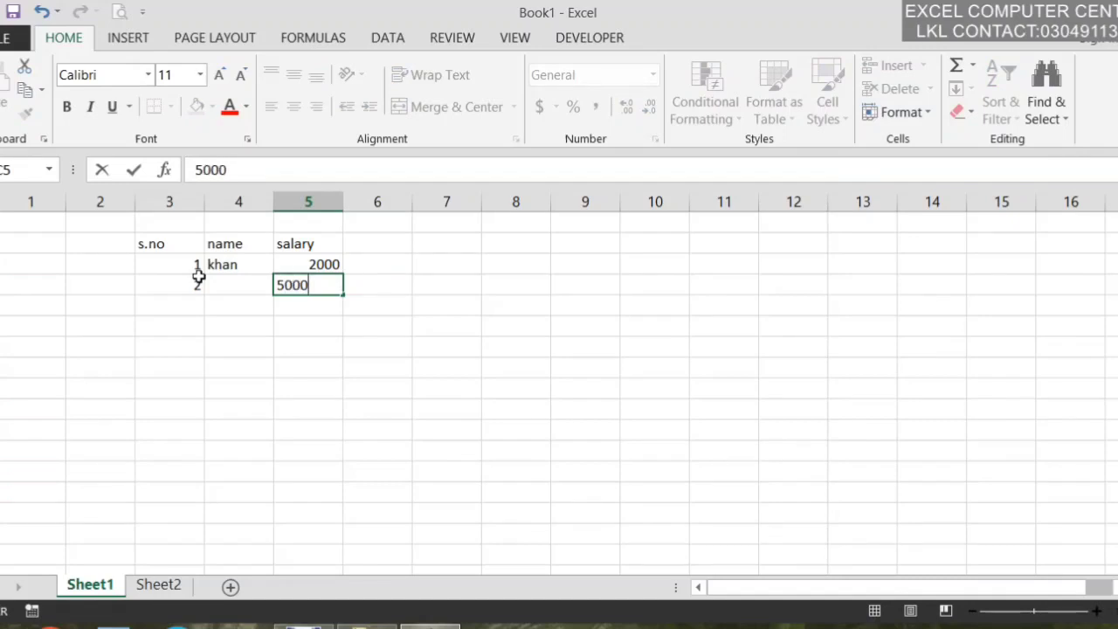
- Fill the serial numbers down to 9, then extend the name list and the salary series down to 26000 beside them
left_click(188, 261)
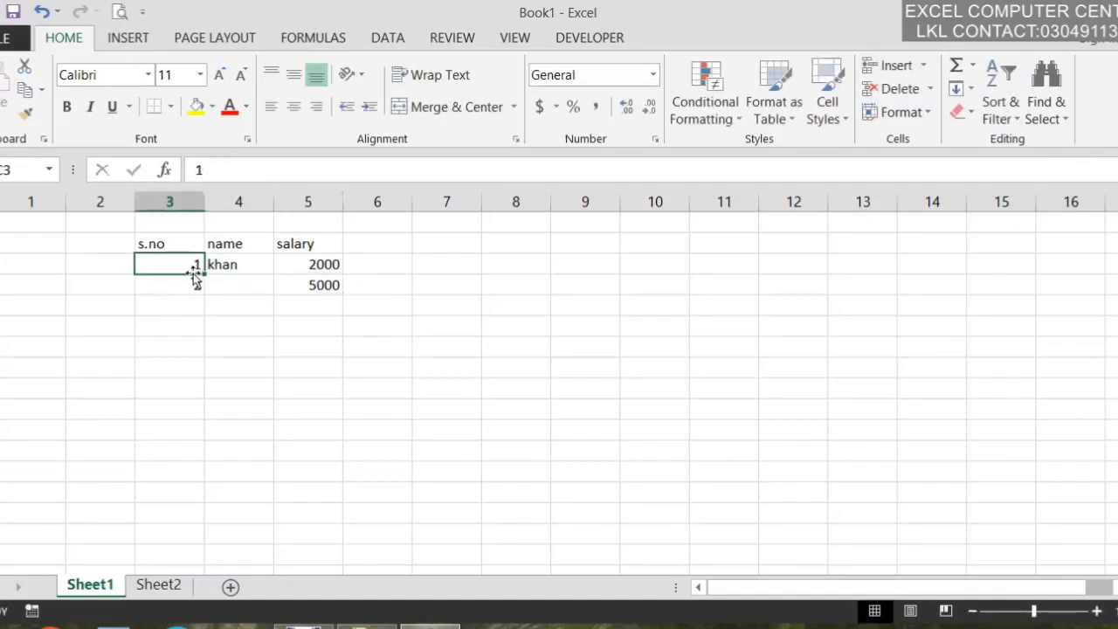
left_click_drag(192, 281, 189, 437)
left_click(263, 264)
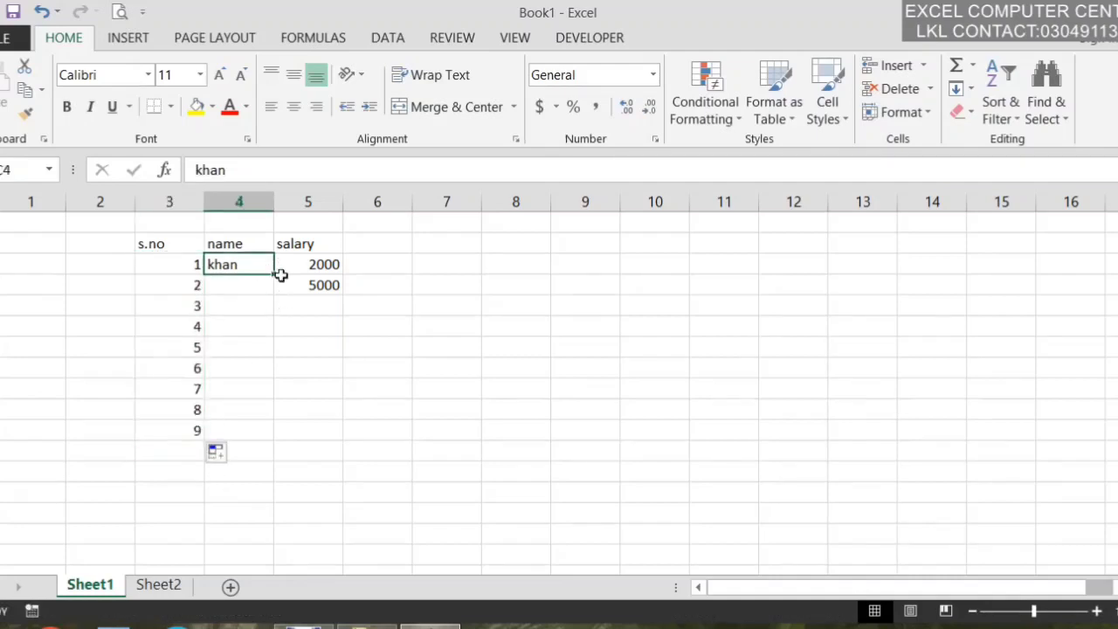
left_click_drag(271, 278, 264, 435)
left_click_drag(332, 263, 341, 437)
- Apply All Borders and a yellow fill to the whole s.no, name and salary table, including its headers
left_click_drag(173, 254, 259, 277)
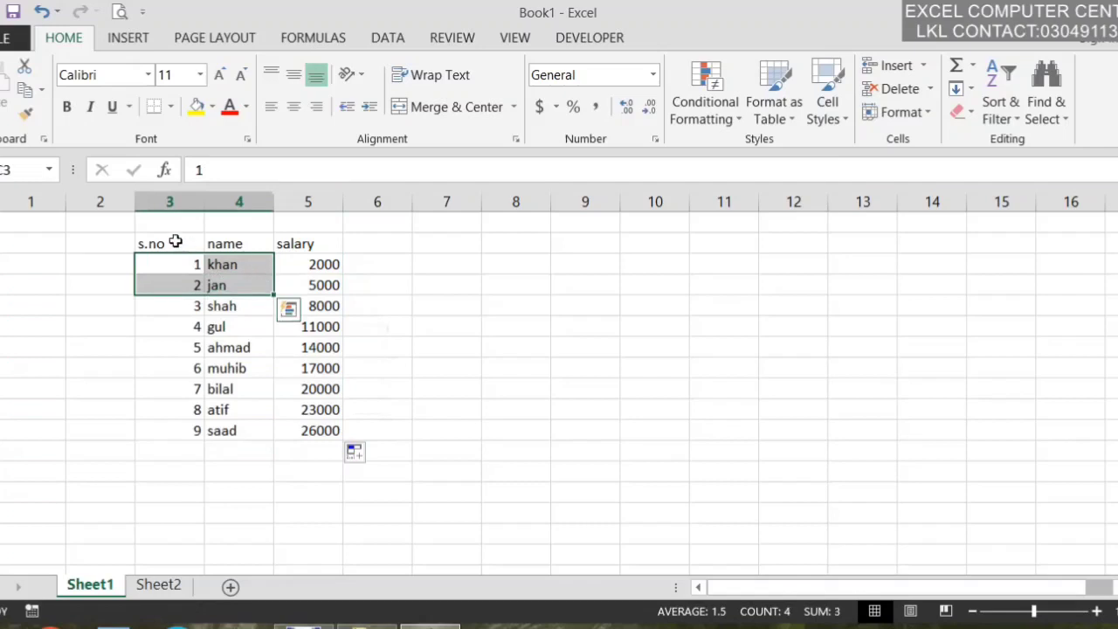
left_click_drag(174, 242, 331, 431)
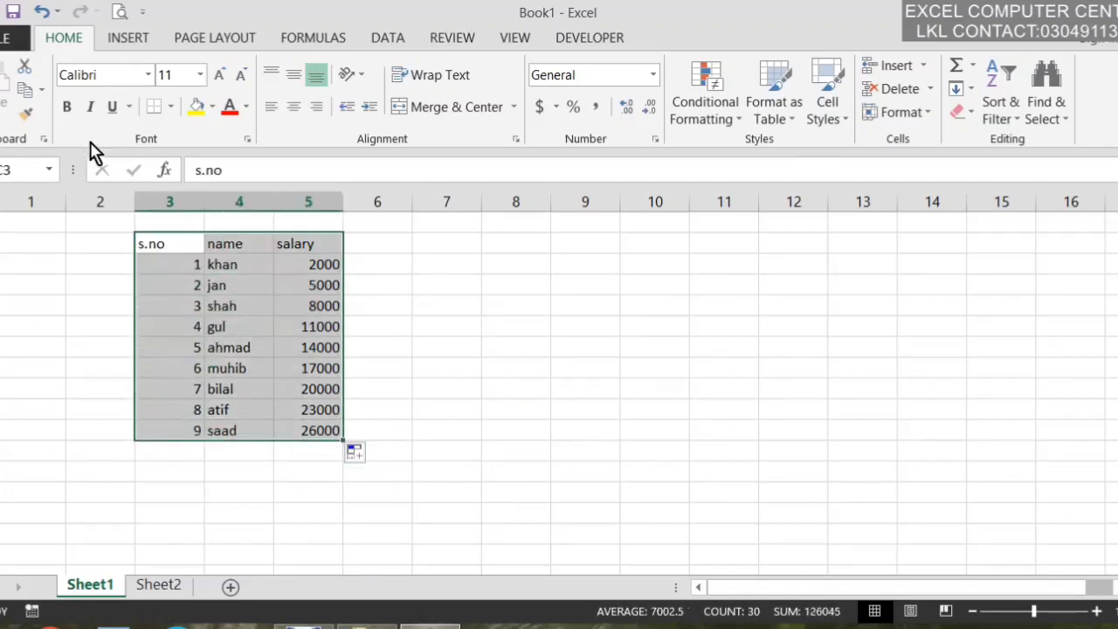
left_click(174, 107)
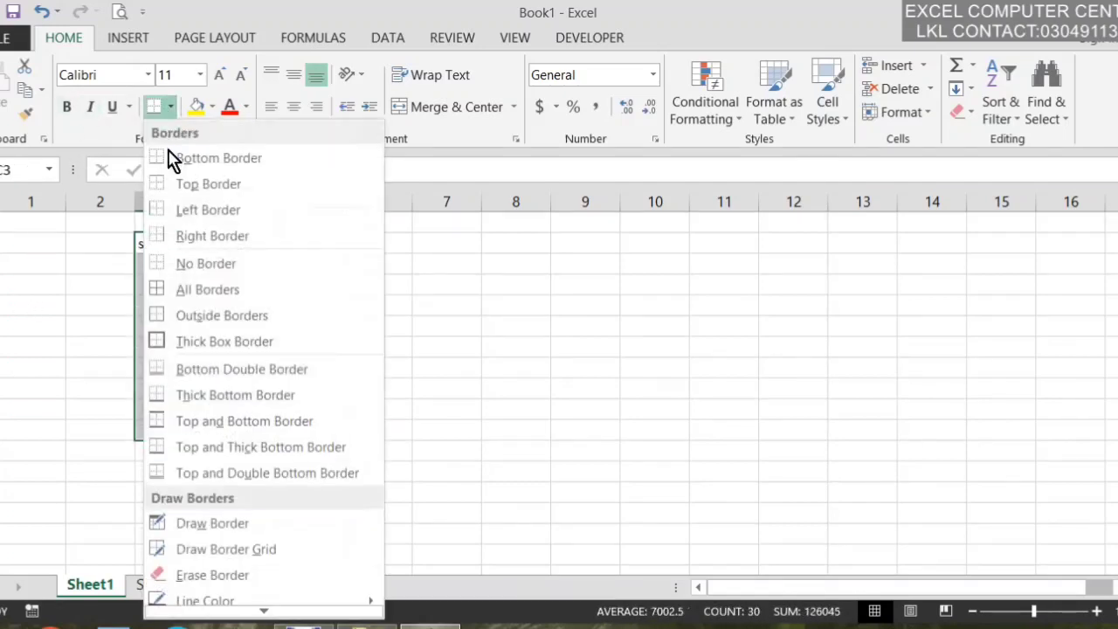
left_click(218, 289)
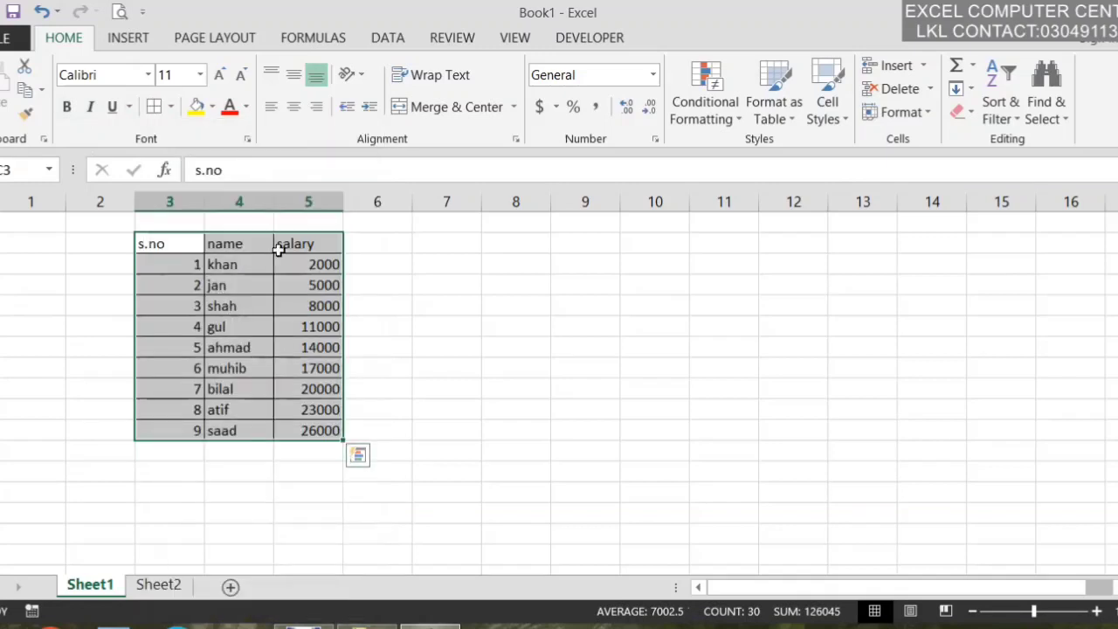
left_click(199, 106)
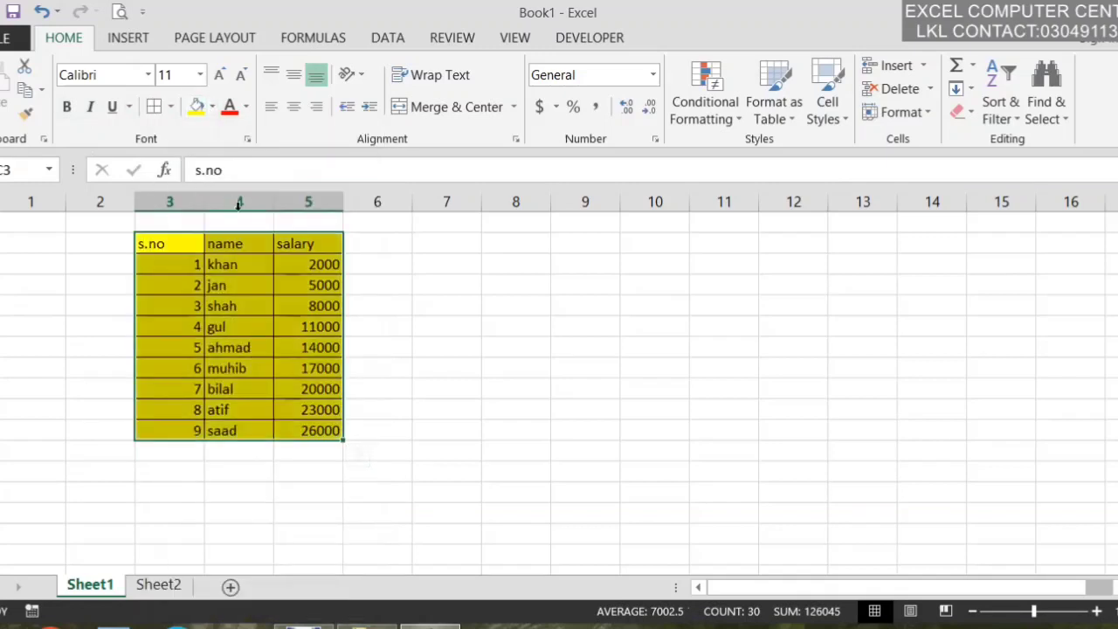
left_click(267, 324)
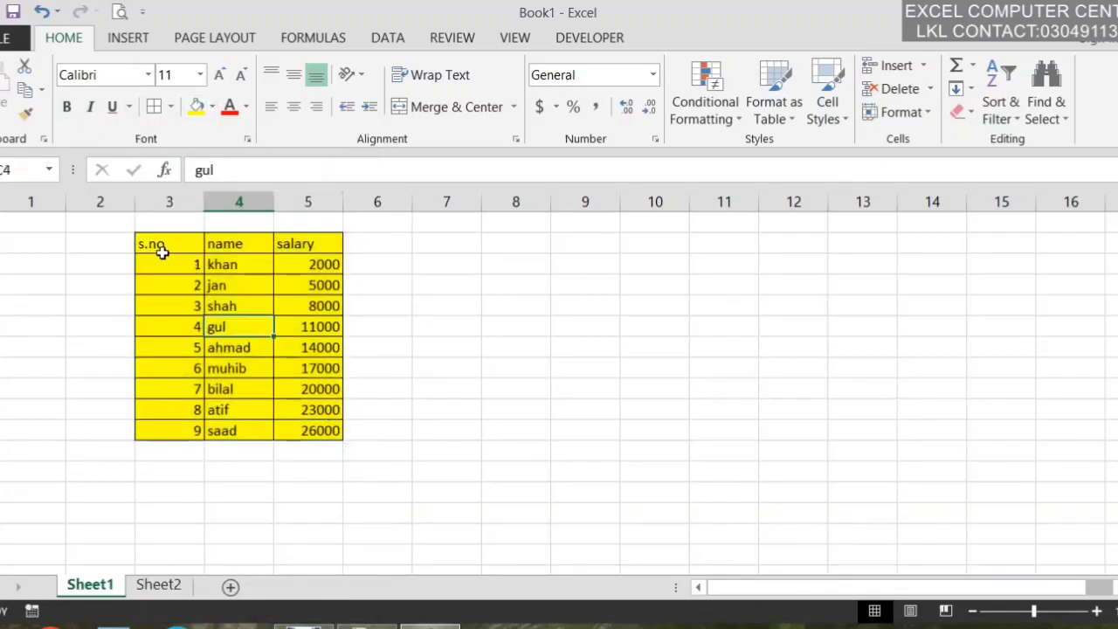
- Copy the whole table as a picture, using the As shown on screen appearance and the Picture format
left_click_drag(162, 253, 309, 428)
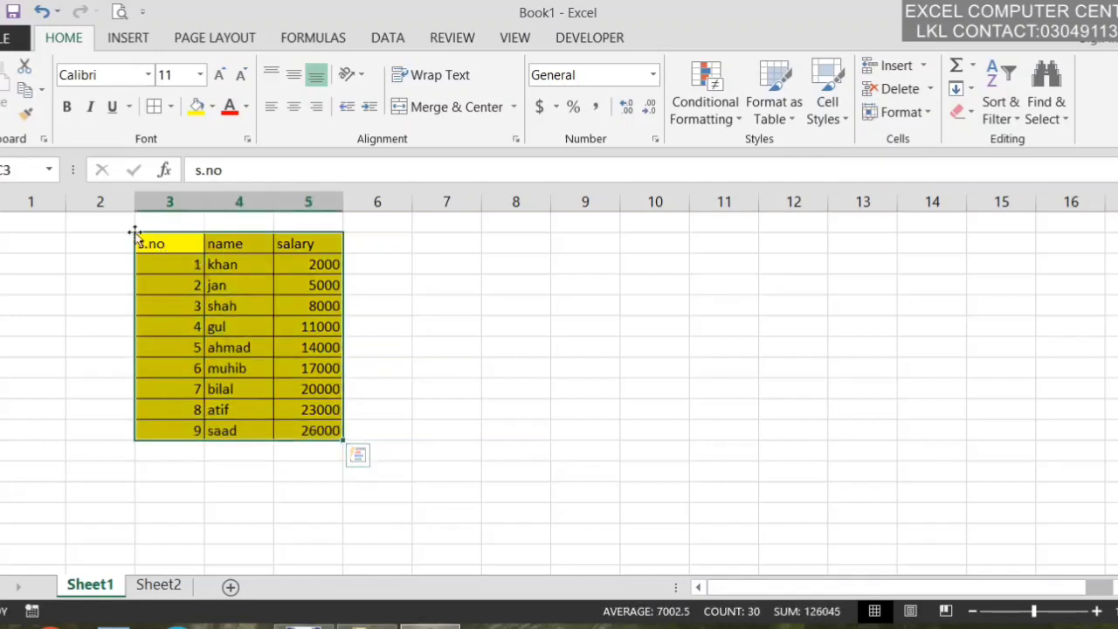
left_click(40, 90)
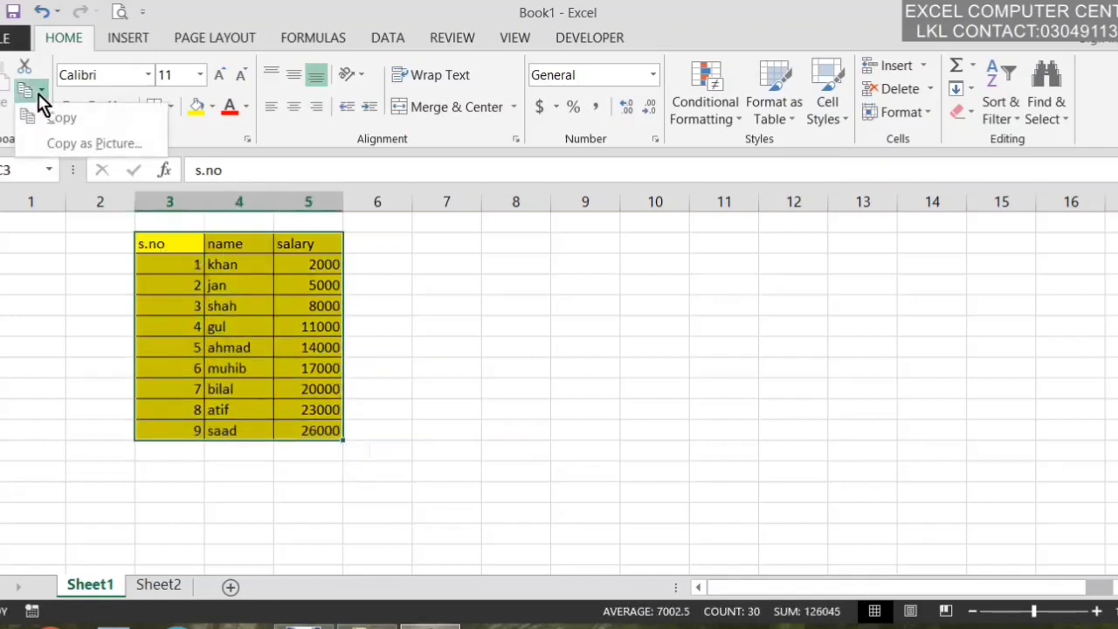
left_click(64, 145)
left_click_drag(541, 189, 508, 97)
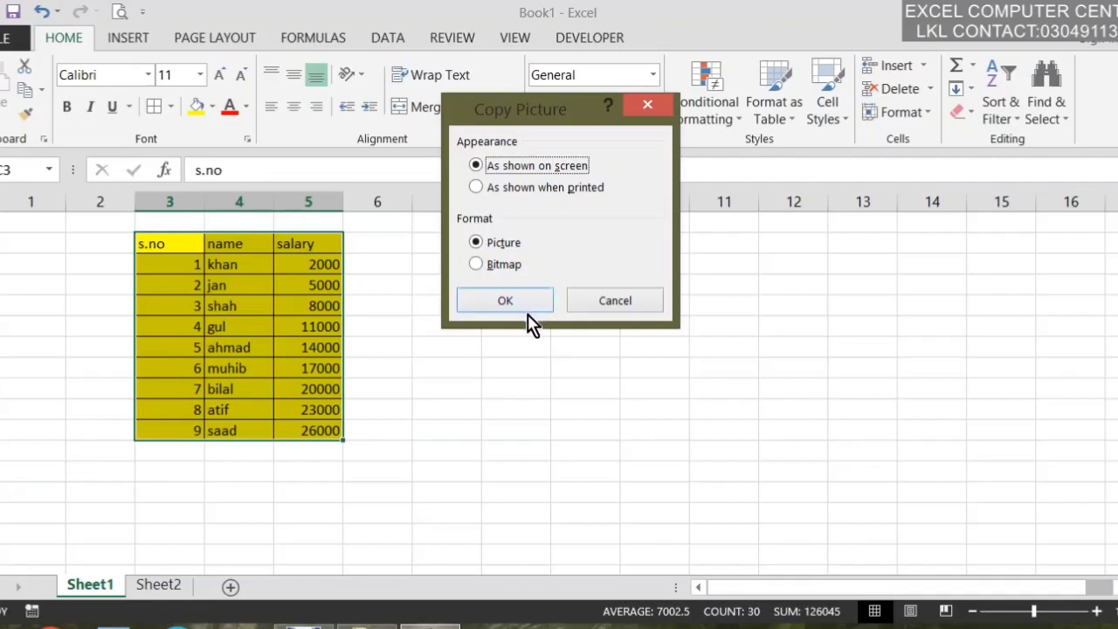
left_click(503, 302)
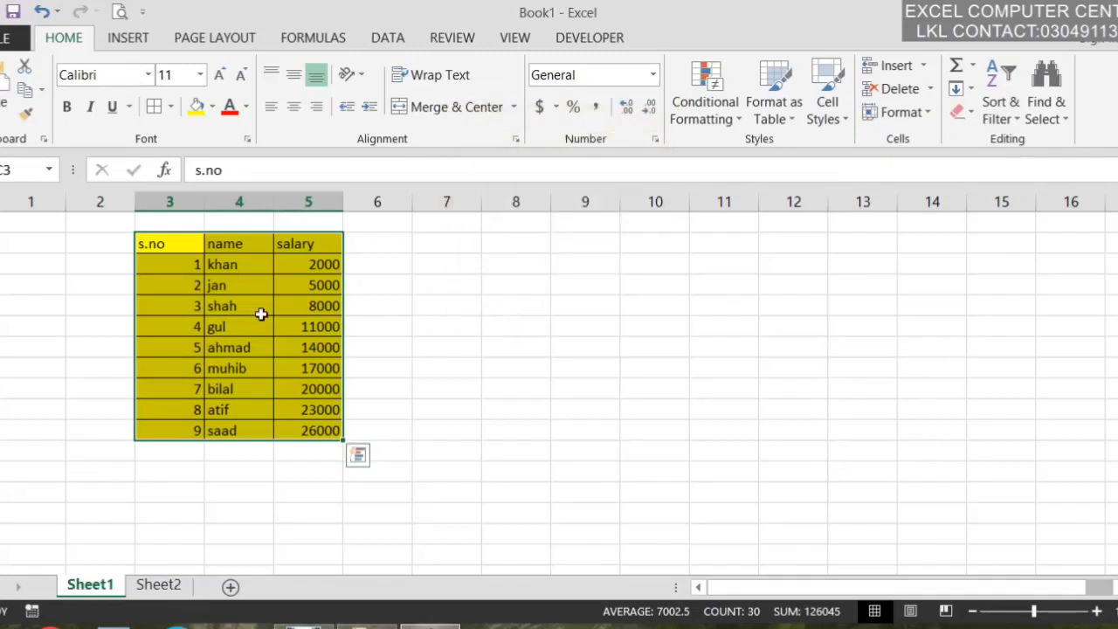
- Paste the copied picture at column 9 in the header row and shift it right to start in column 10
left_click(564, 248)
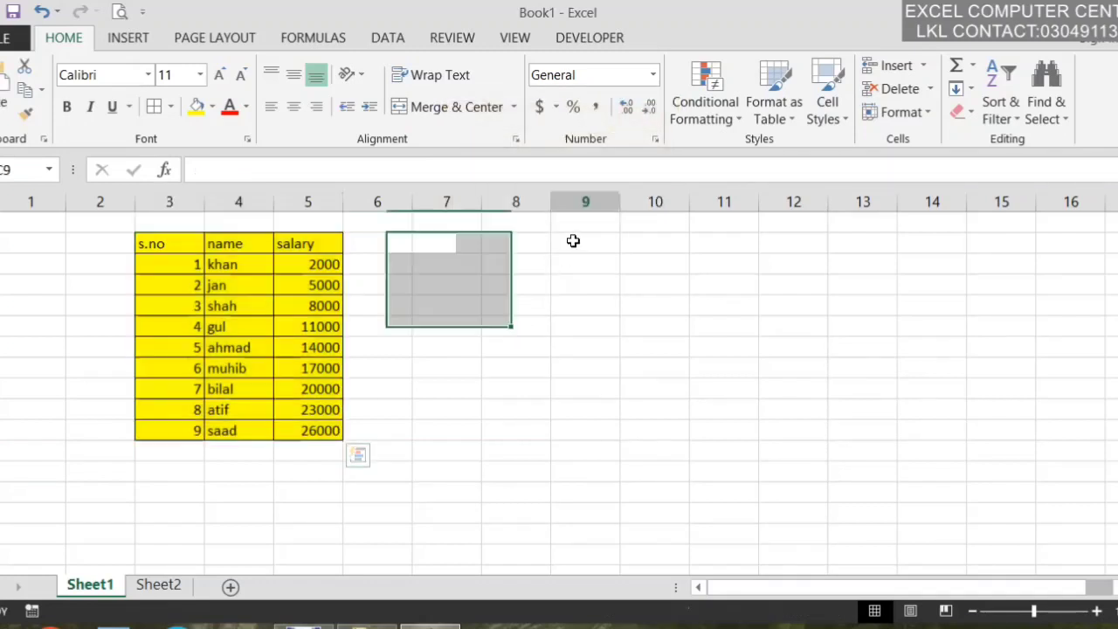
left_click(2, 93)
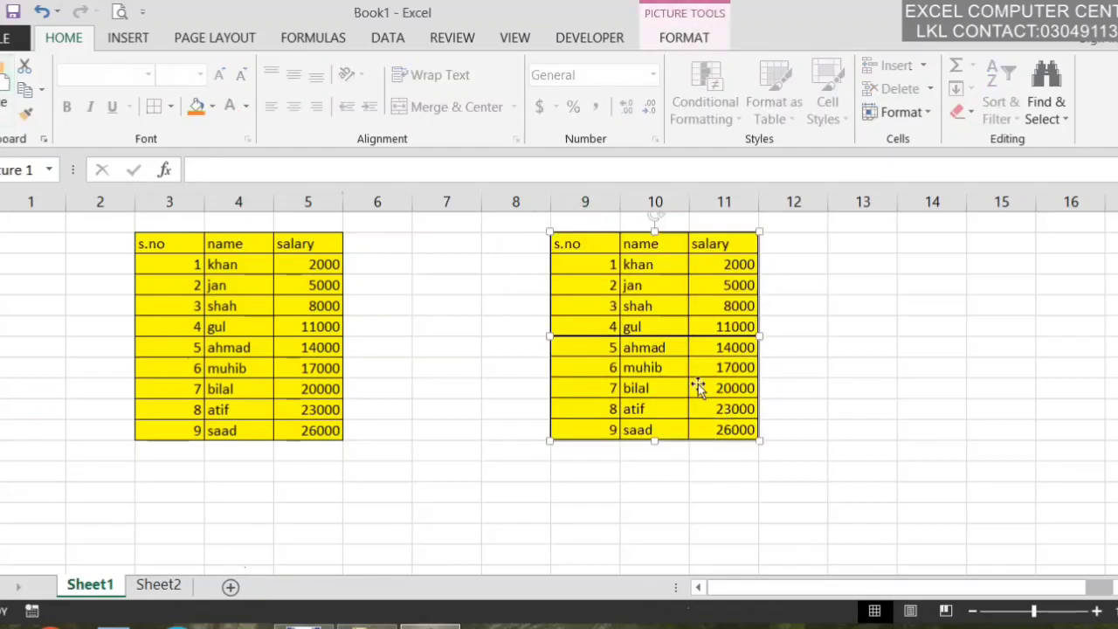
left_click_drag(697, 383, 784, 387)
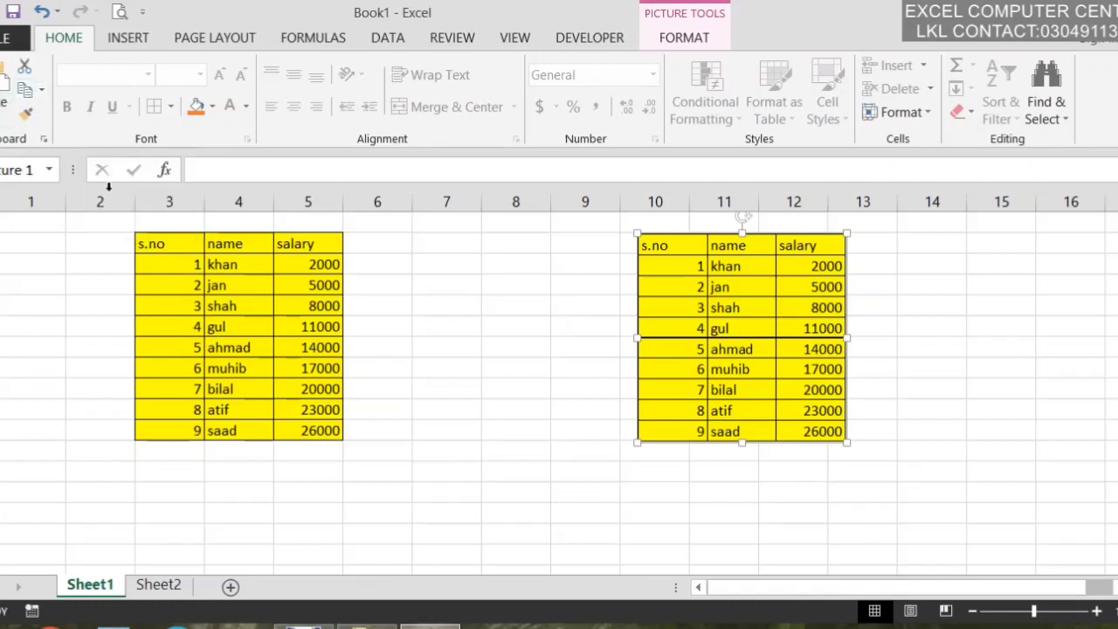
- Copy the whole table as a picture again, this time in Bitmap format with the As shown on screen appearance
left_click_drag(138, 240, 324, 430)
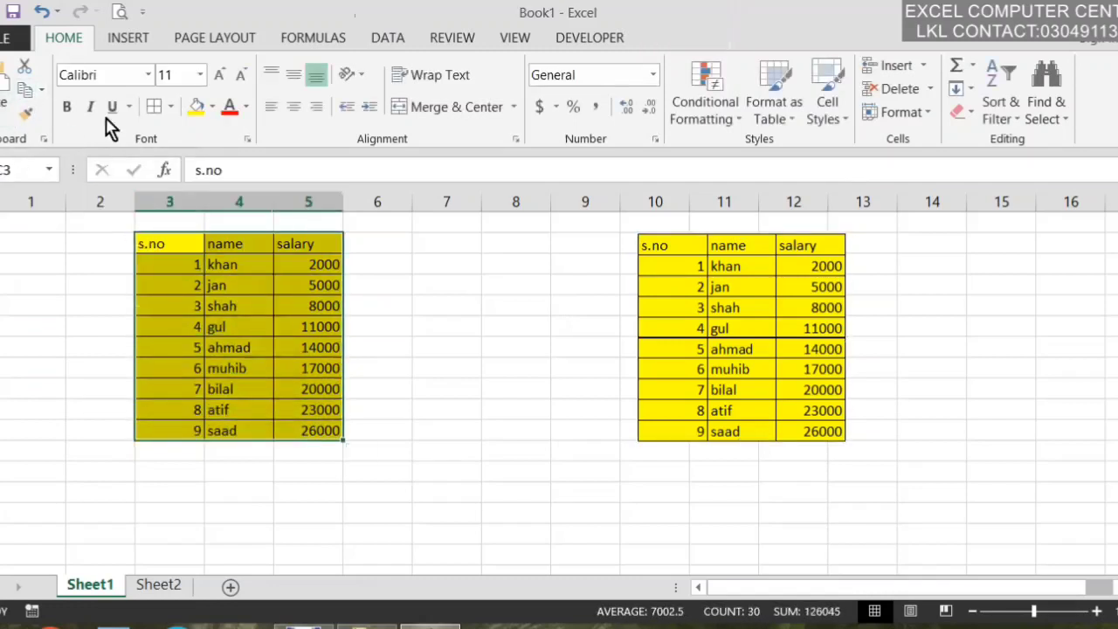
left_click(42, 90)
left_click(103, 152)
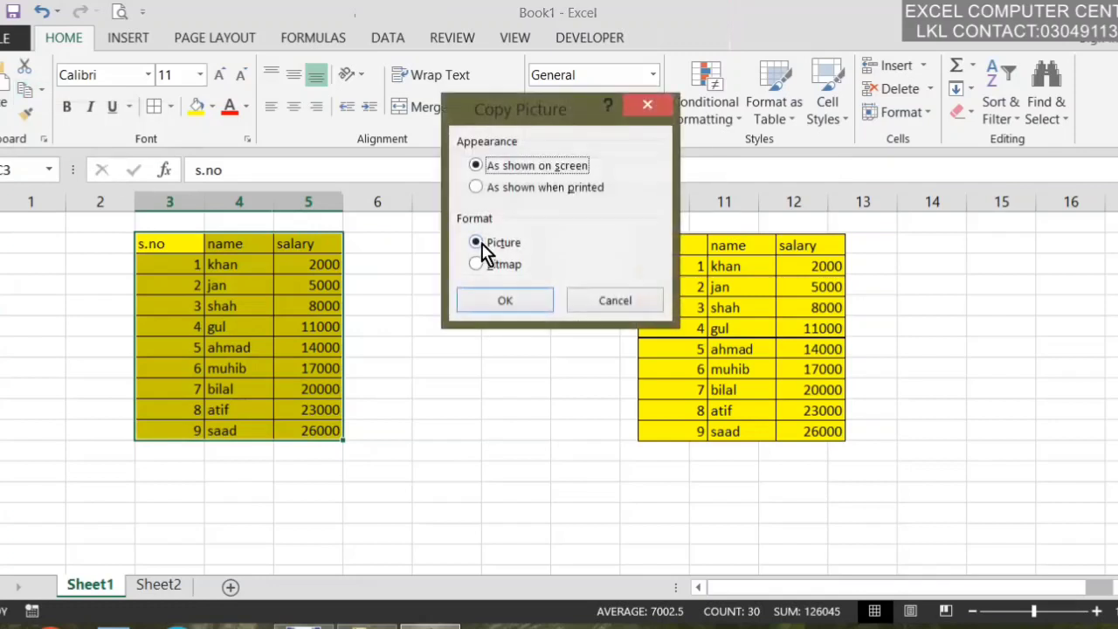
left_click(499, 268)
left_click(509, 296)
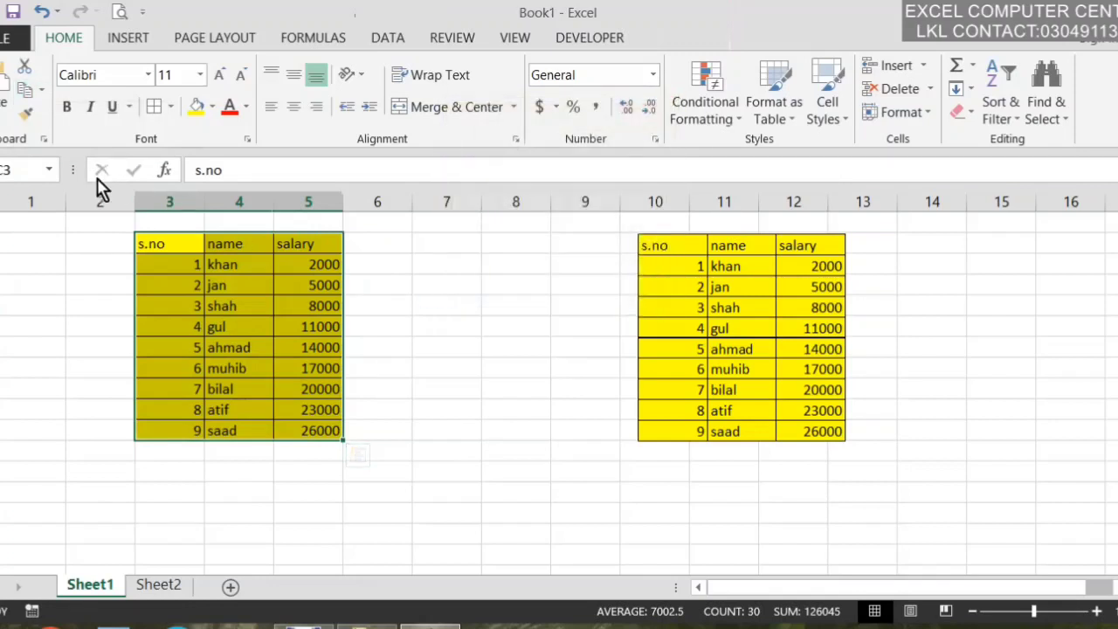
- Paste the bitmap copy at column 7 in the header row and move it left, clear of the first picture
left_click(453, 248)
left_click(7, 70)
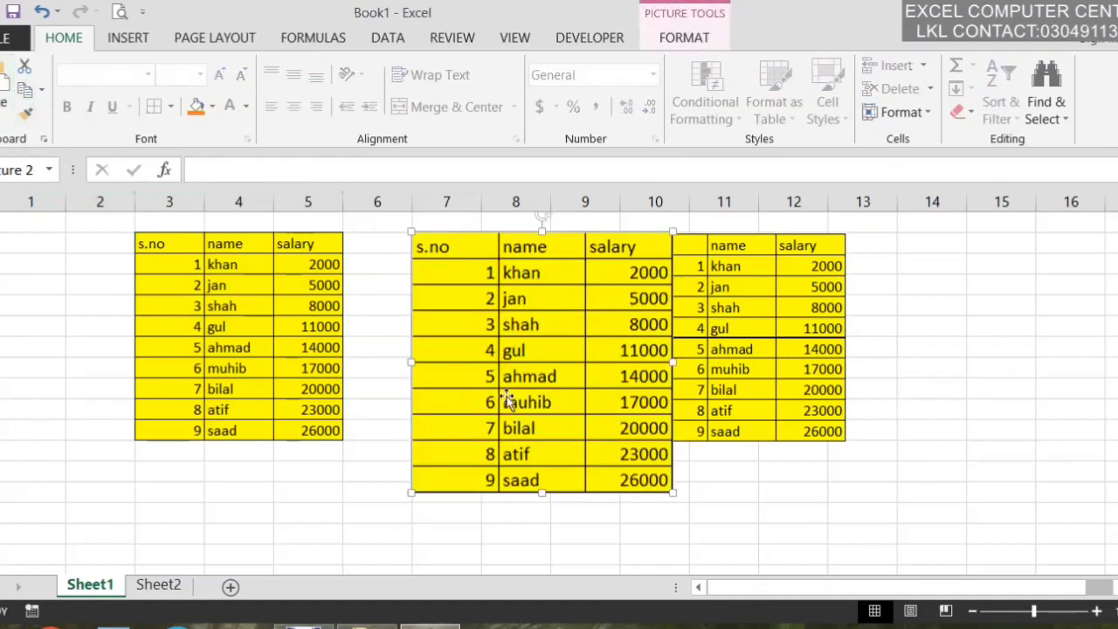
left_click_drag(562, 358, 552, 386)
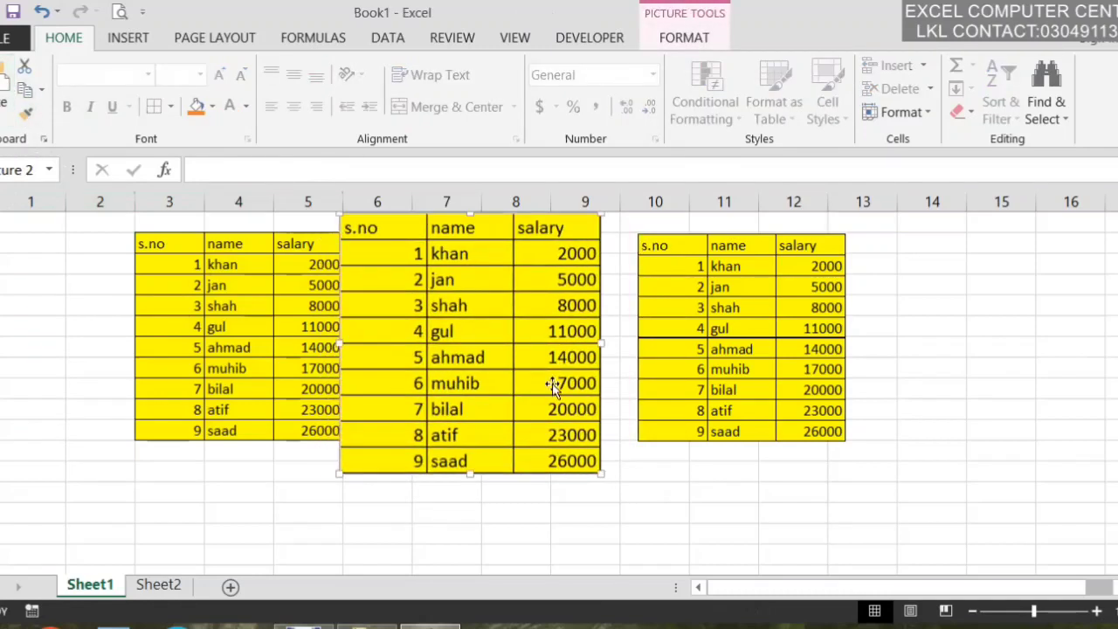
- Enlarge the Picture-format copy of the table proportionally until it spans columns 10 to 16
left_click(821, 389)
left_click_drag(843, 441, 1011, 559)
scroll(727, 389, "down", 2)
scroll(727, 382, "down", 1)
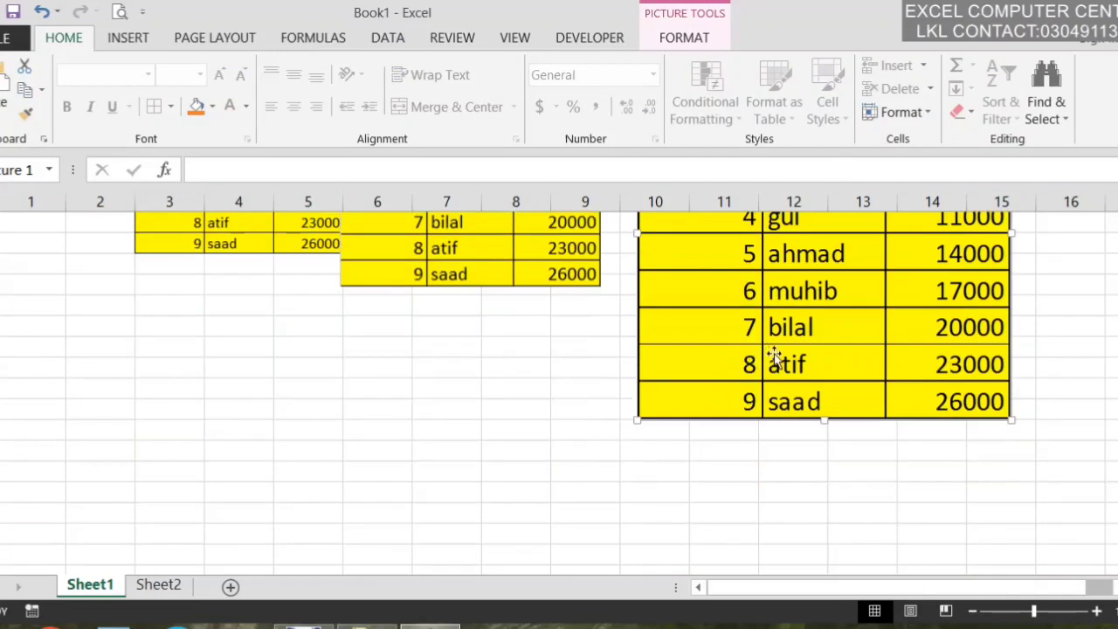
scroll(769, 358, "up", 1)
left_click_drag(1009, 483, 1064, 534)
- Enlarge the bitmap copy well beyond the other picture's size and move it left so the two sit side by side
left_click(522, 330)
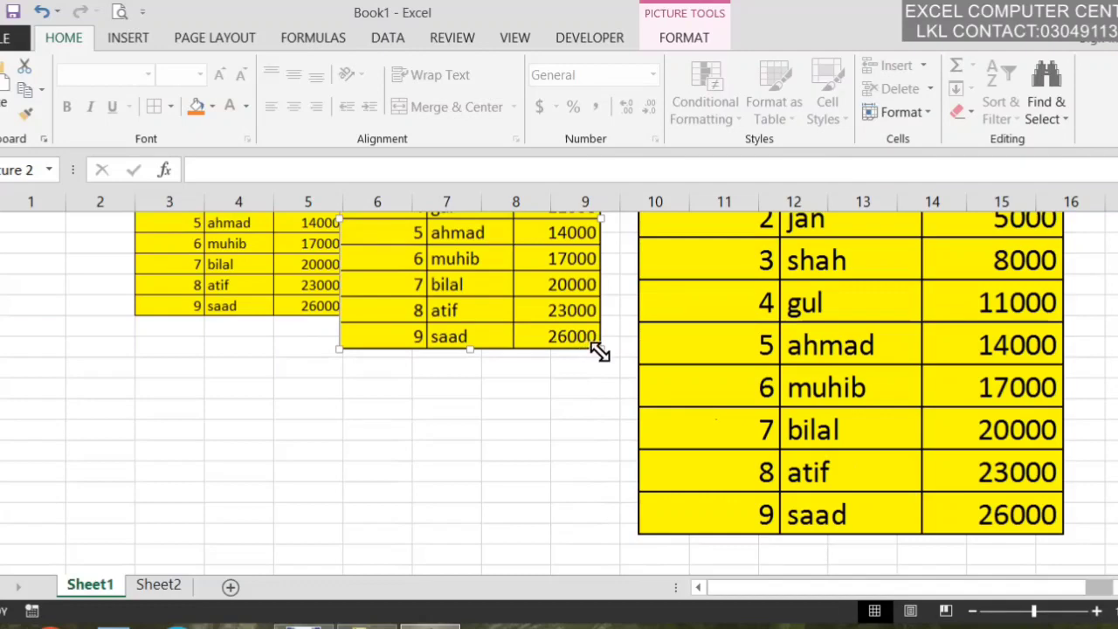
left_click_drag(599, 351, 776, 532)
left_click_drag(589, 442, 450, 444)
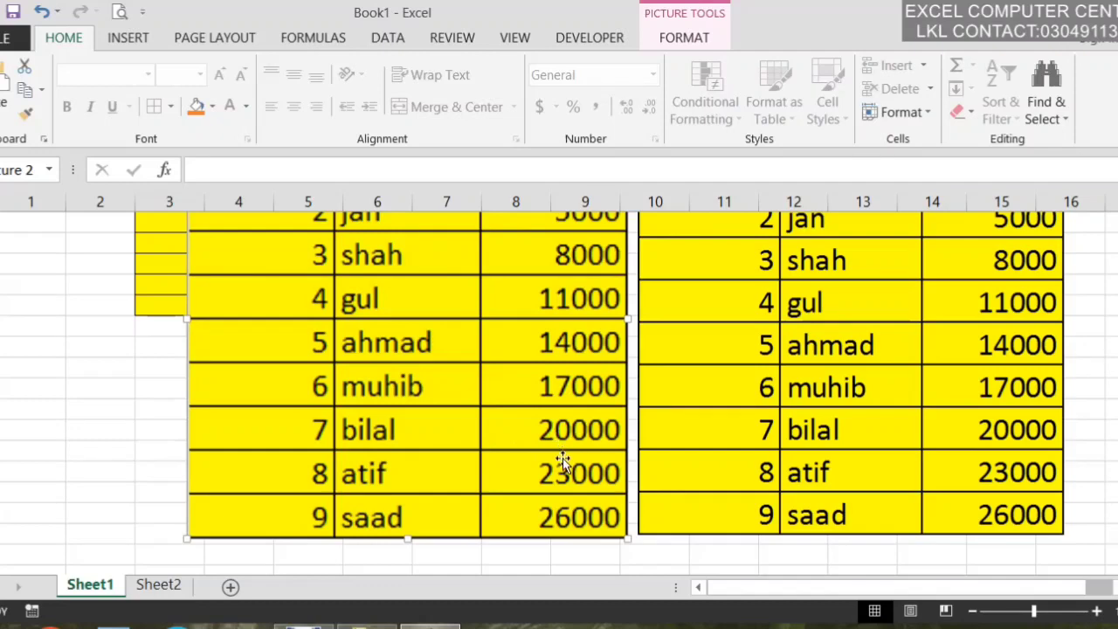
scroll(486, 427, "down", 1)
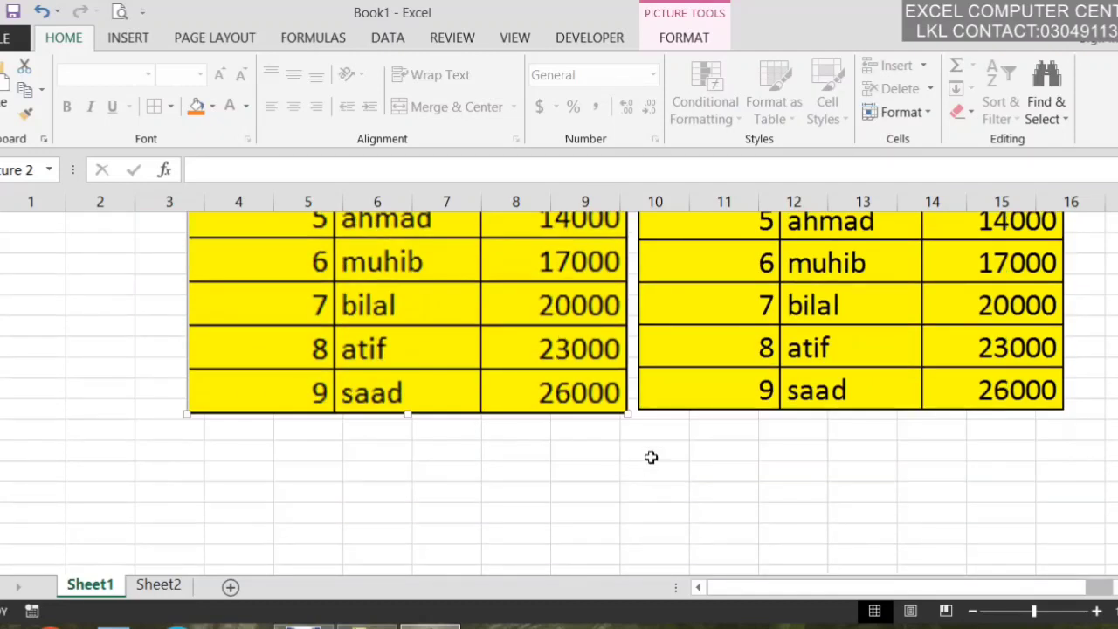
left_click_drag(625, 417, 823, 542)
left_click_drag(574, 441, 400, 351)
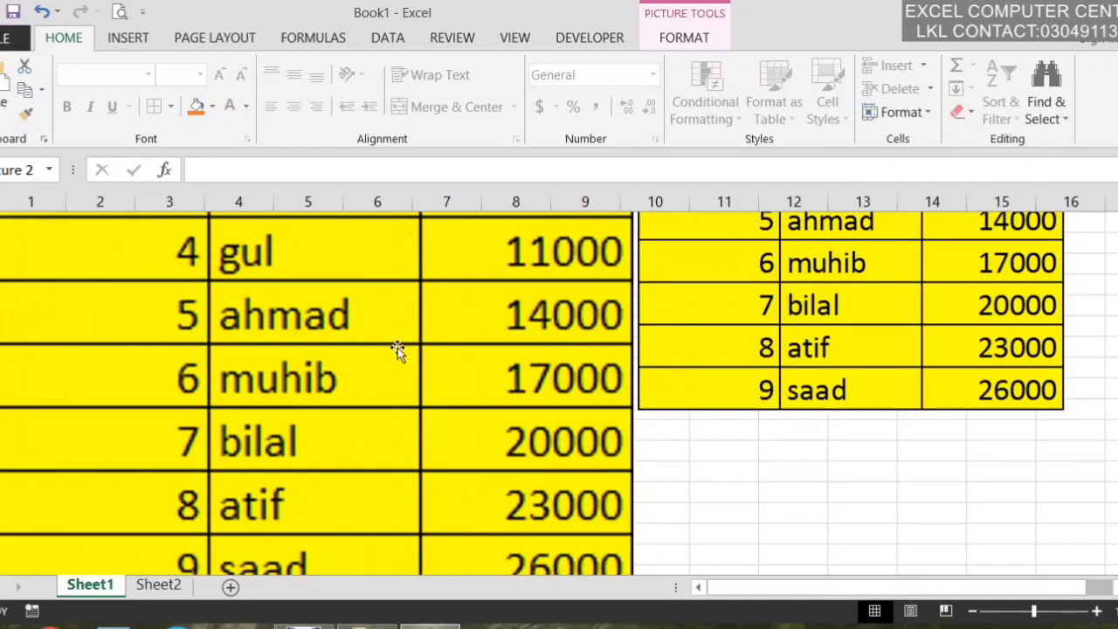
- Enlarge the Picture-format copy further, to about the bitmap's scale, and move it right for comparison
left_click(867, 375)
left_click_drag(644, 420, 407, 494)
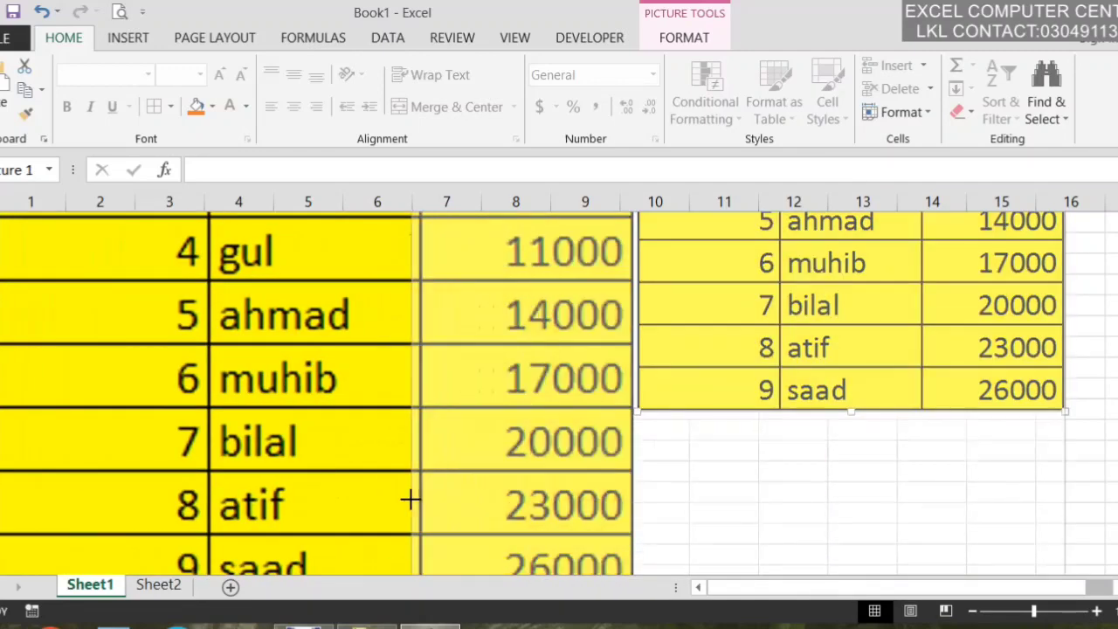
left_click_drag(800, 449, 913, 425)
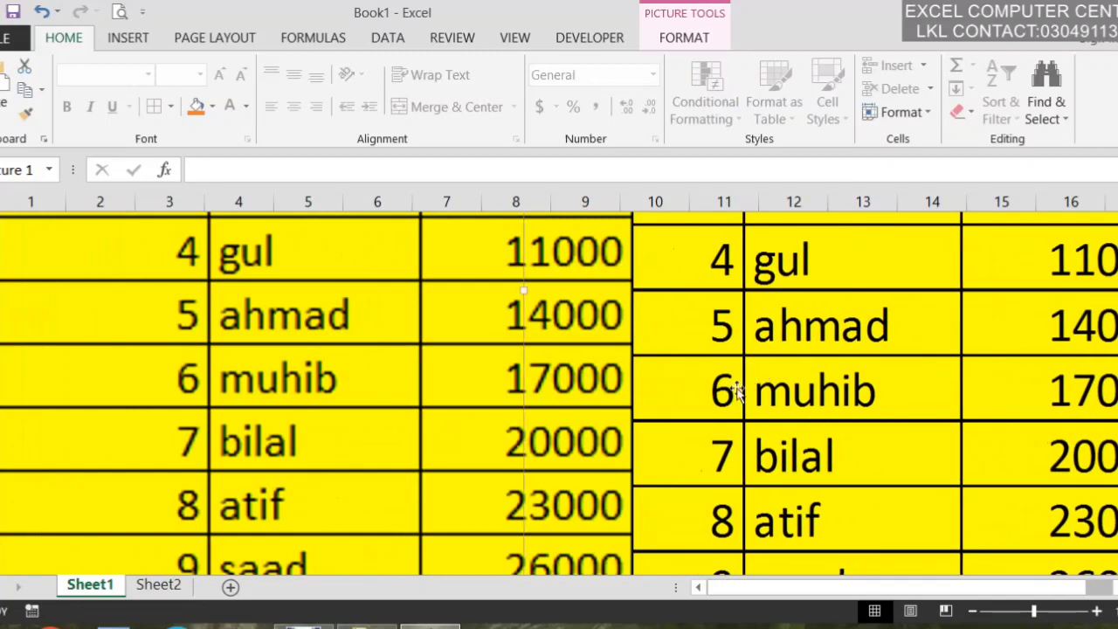
- Delete both the bitmap and the Picture-format copies of the table from the sheet
left_click(410, 375)
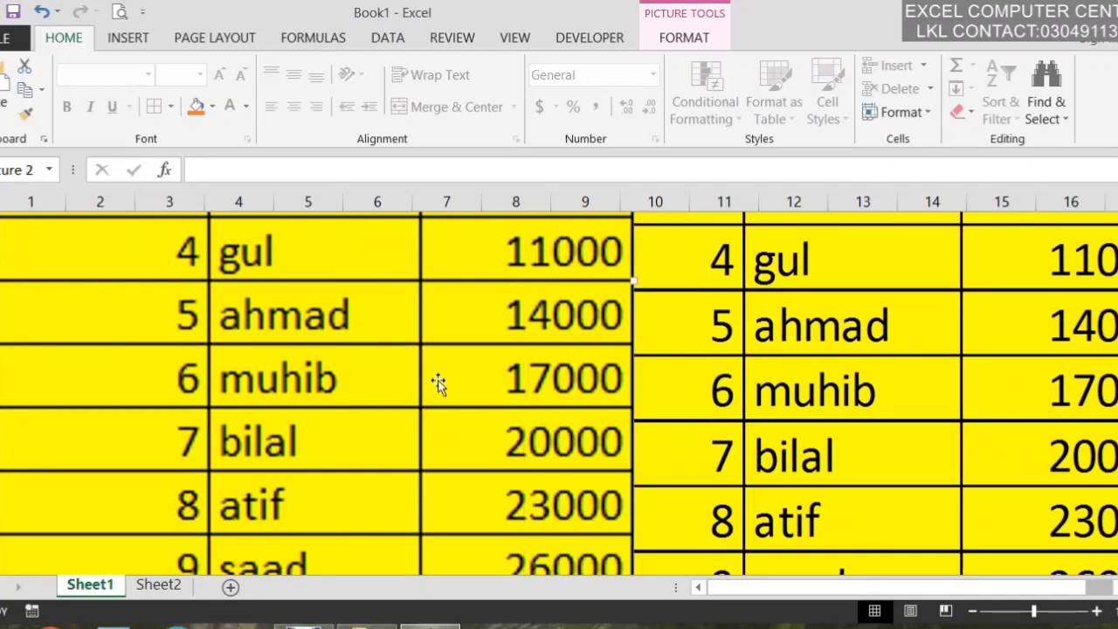
key("Delete")
left_click(839, 460)
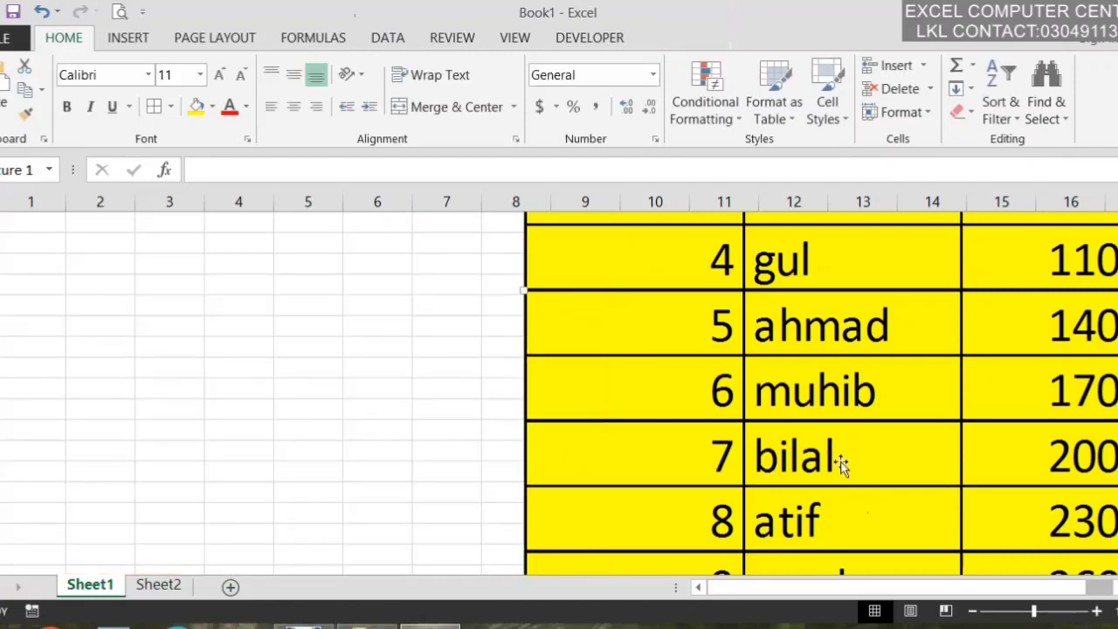
key("Delete")
scroll(223, 262, "up", 5)
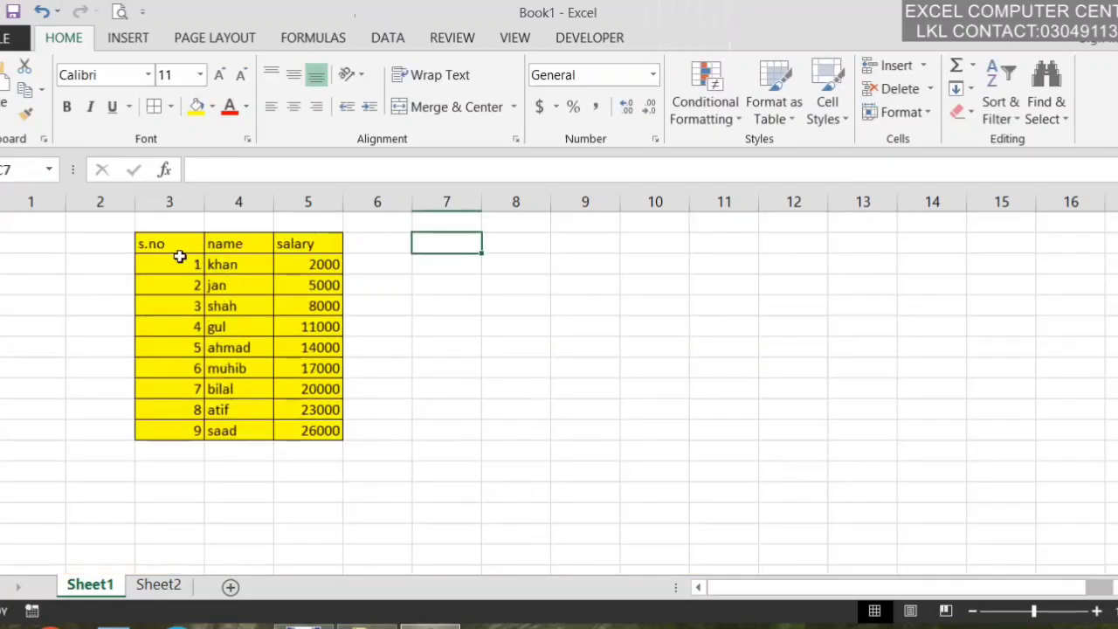
- Copy the whole table as a picture with the As shown when printed appearance and paste it at column 8 in the header row
left_click_drag(175, 246, 303, 432)
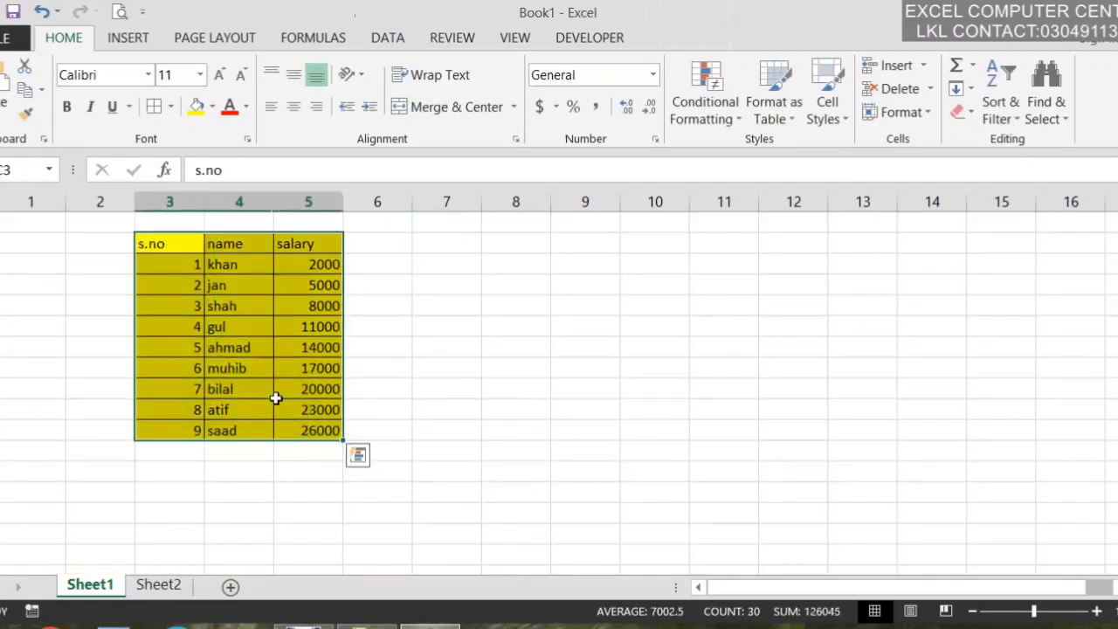
left_click(41, 90)
left_click(105, 139)
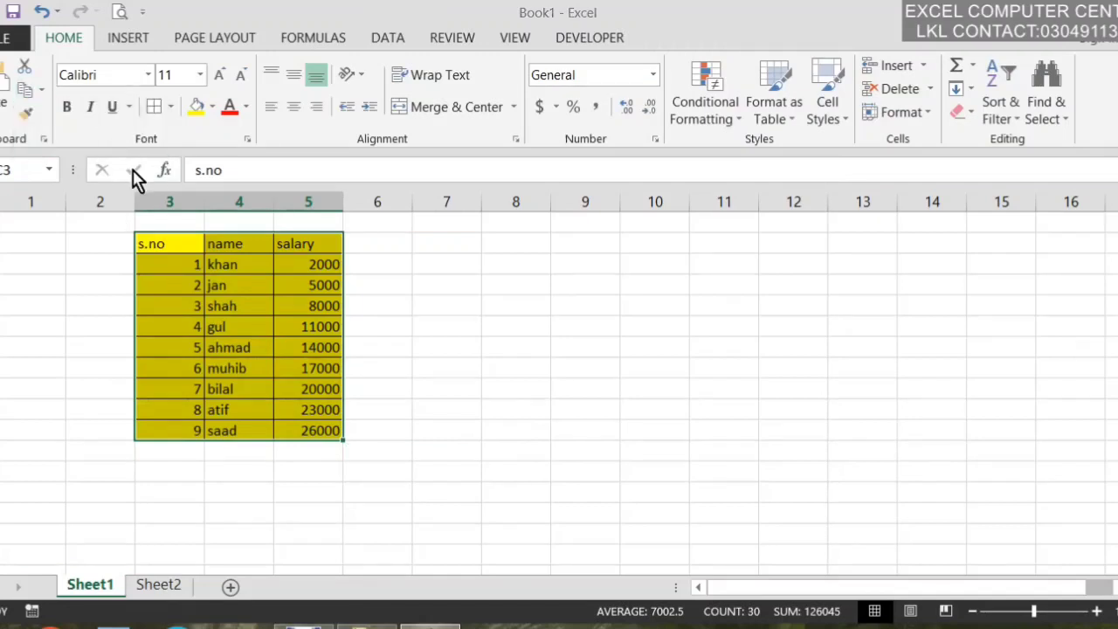
left_click(514, 189)
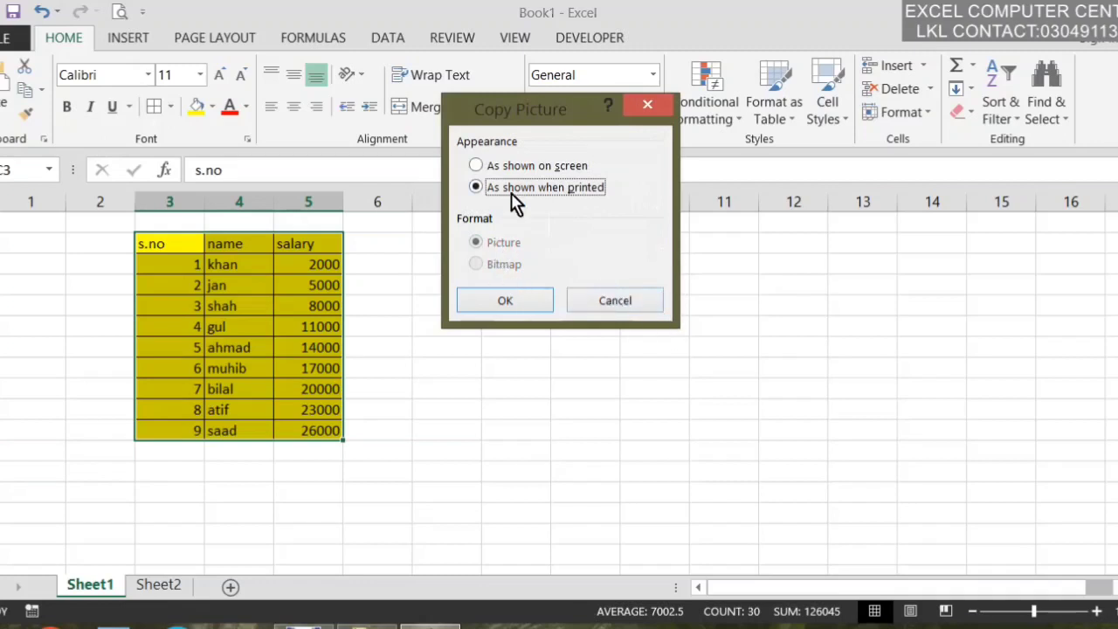
left_click(504, 300)
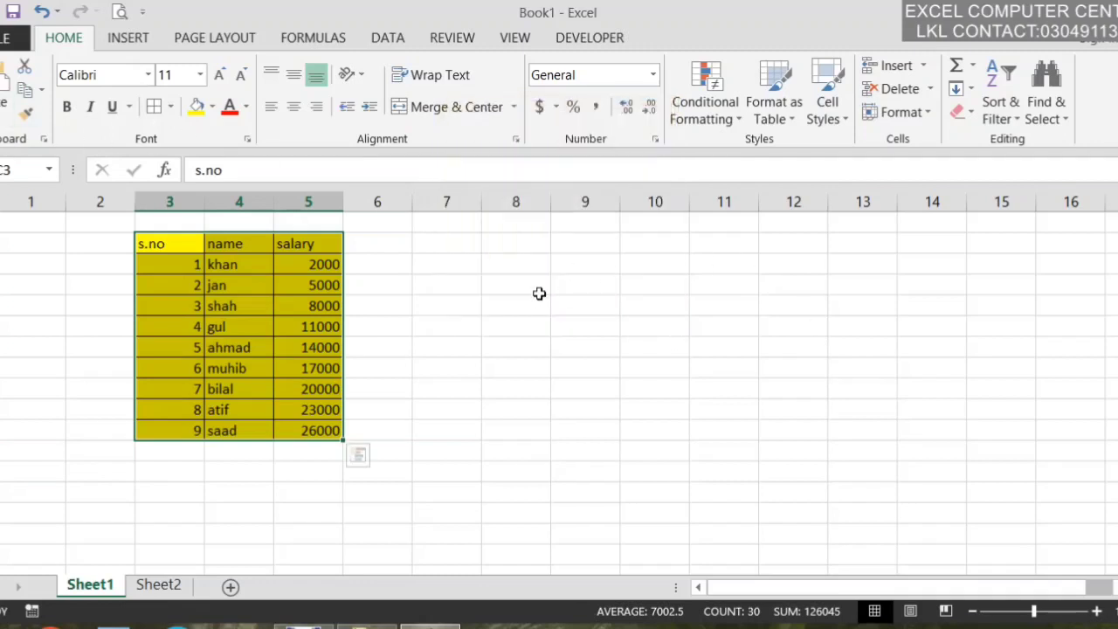
left_click(515, 244)
key("ctrl+v")
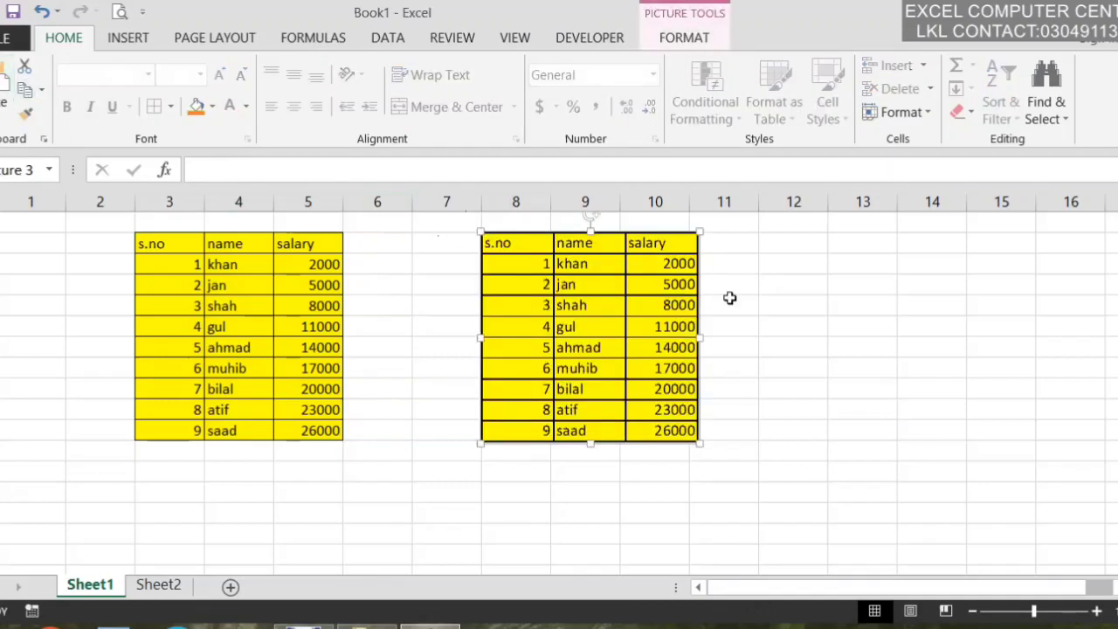
- Enlarge the printed-appearance picture, move it left over the table for inspection, and delete it from the sheet
left_click_drag(696, 440, 929, 541)
left_click_drag(668, 383, 401, 364)
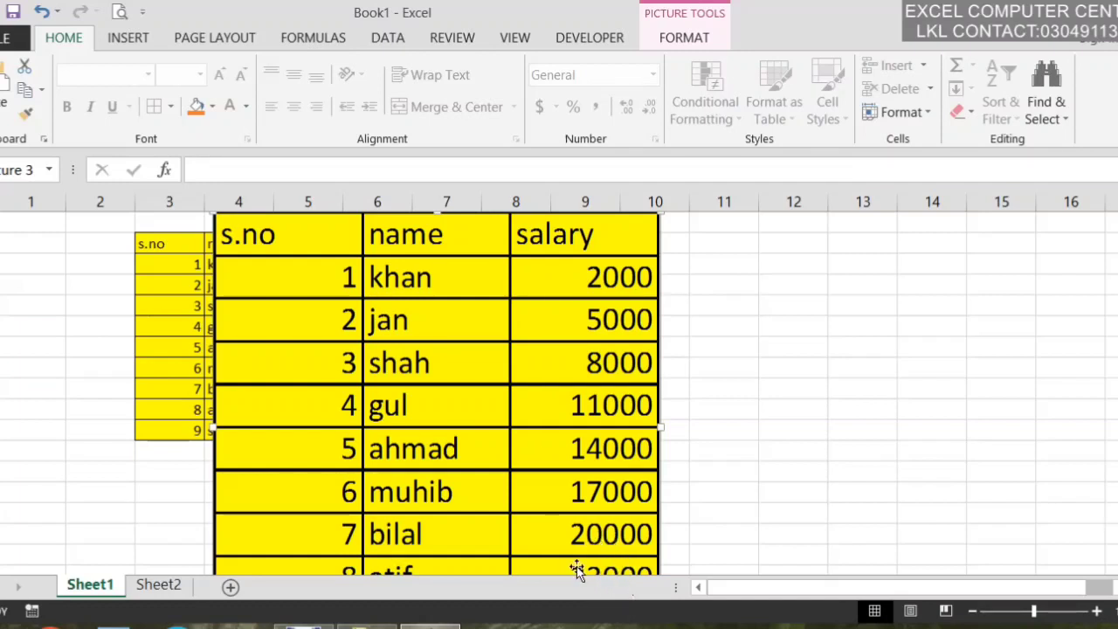
key("Delete")
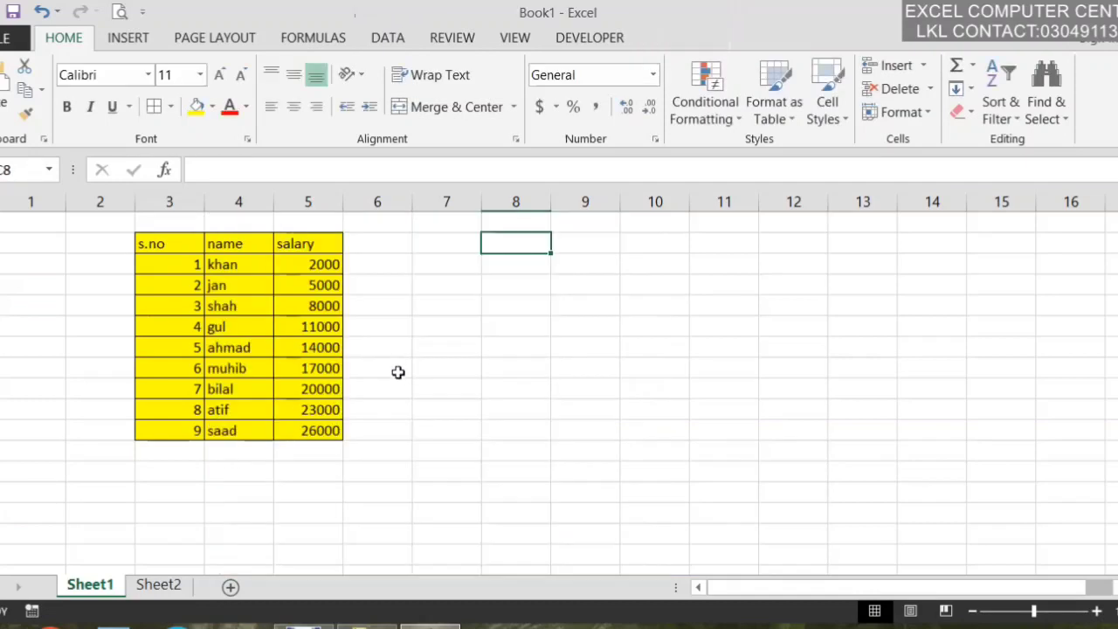
left_click(302, 368)
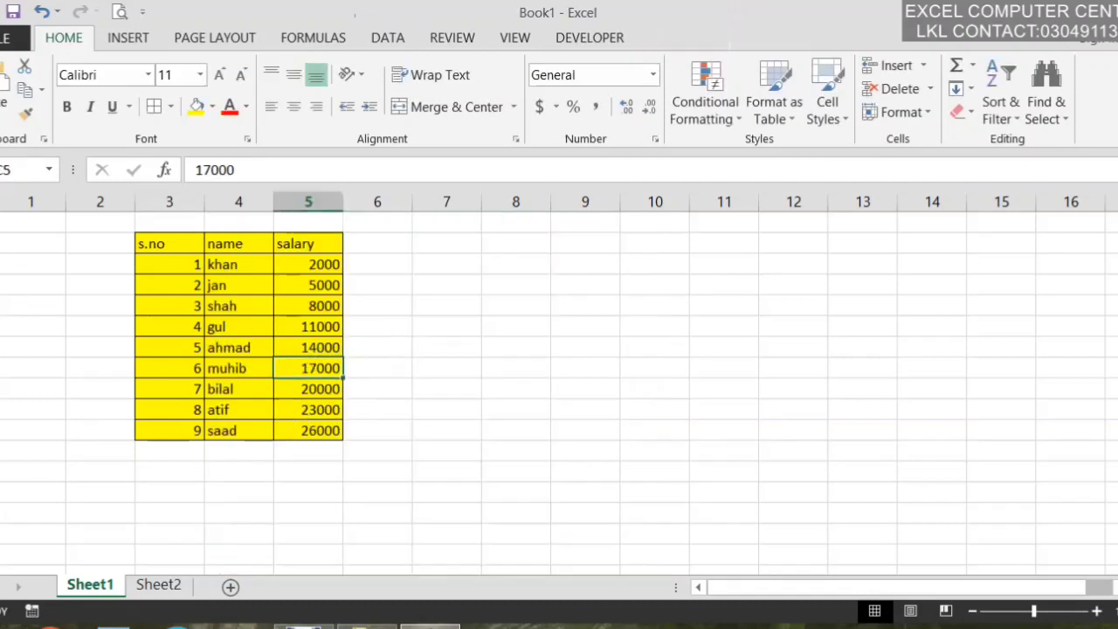
left_click(7, 123)
left_click(42, 200)
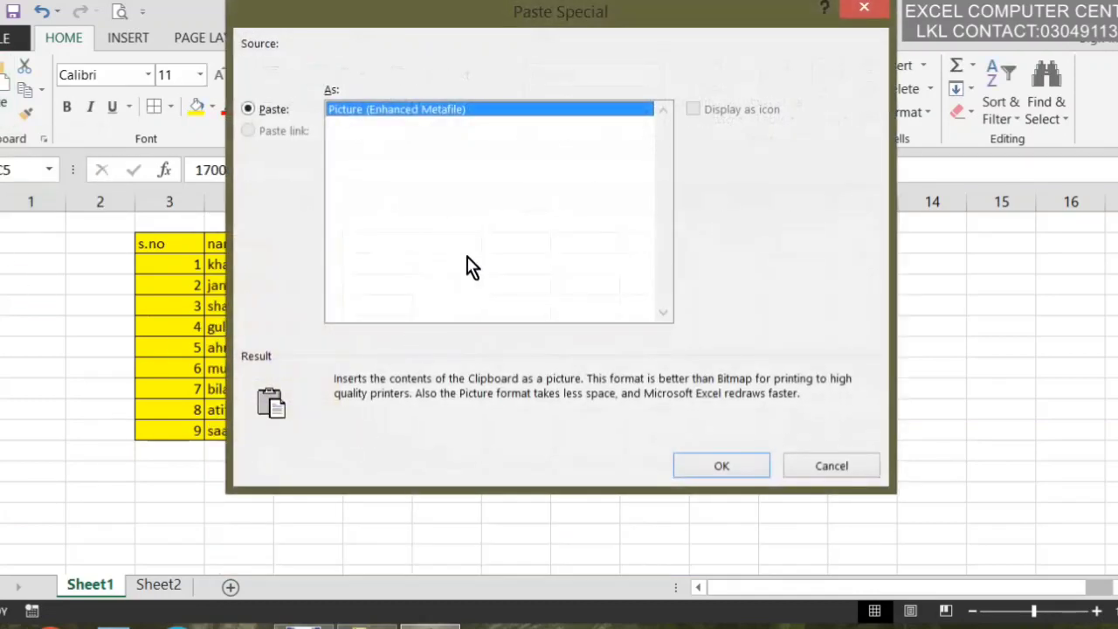
left_click(869, 469)
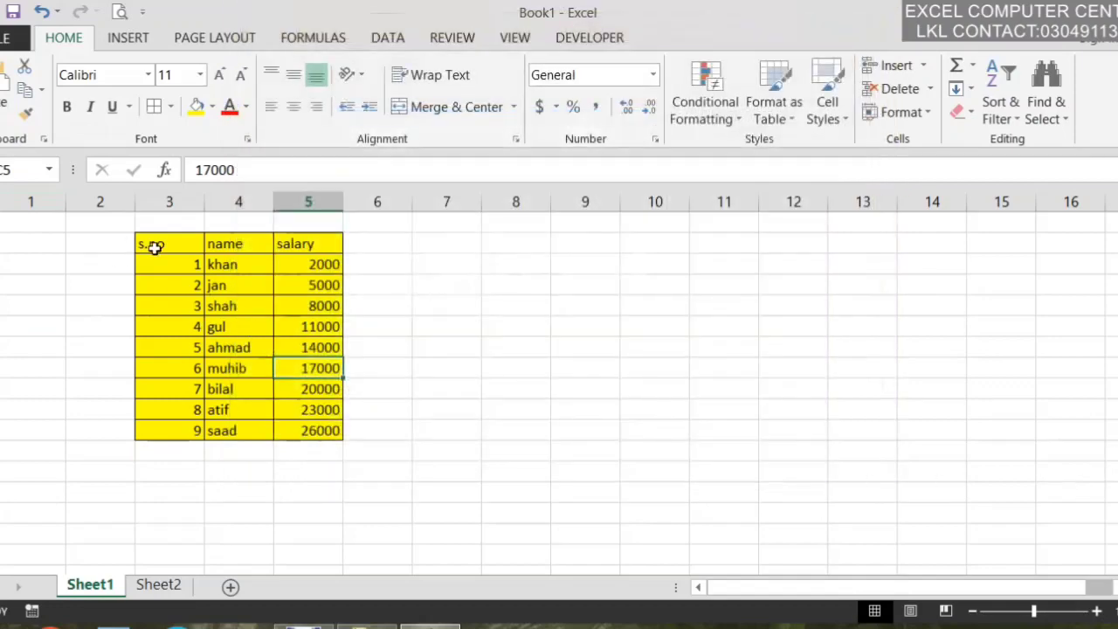
- Copy the whole table and examine the paste types and operations offered by Paste Special without pasting
left_click_drag(155, 247, 323, 430)
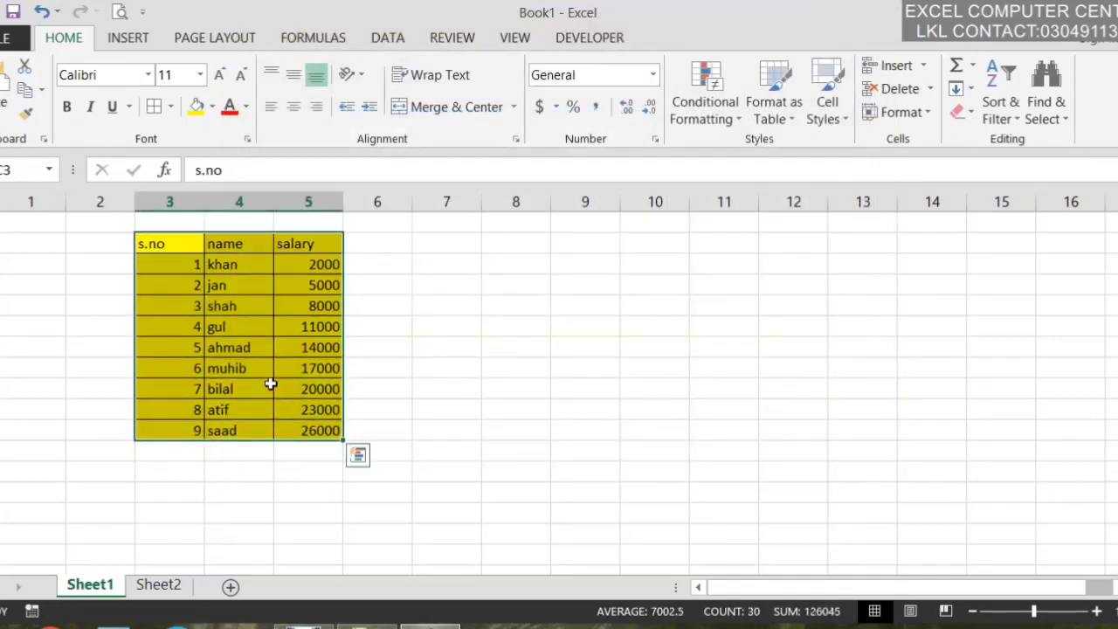
left_click(25, 90)
left_click(7, 116)
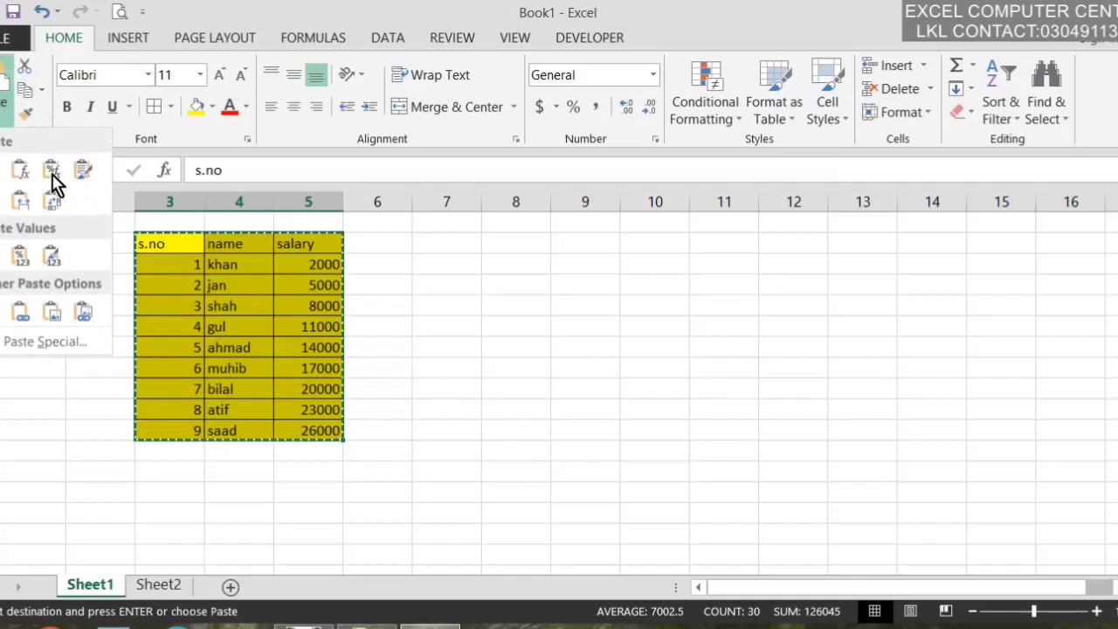
left_click(48, 343)
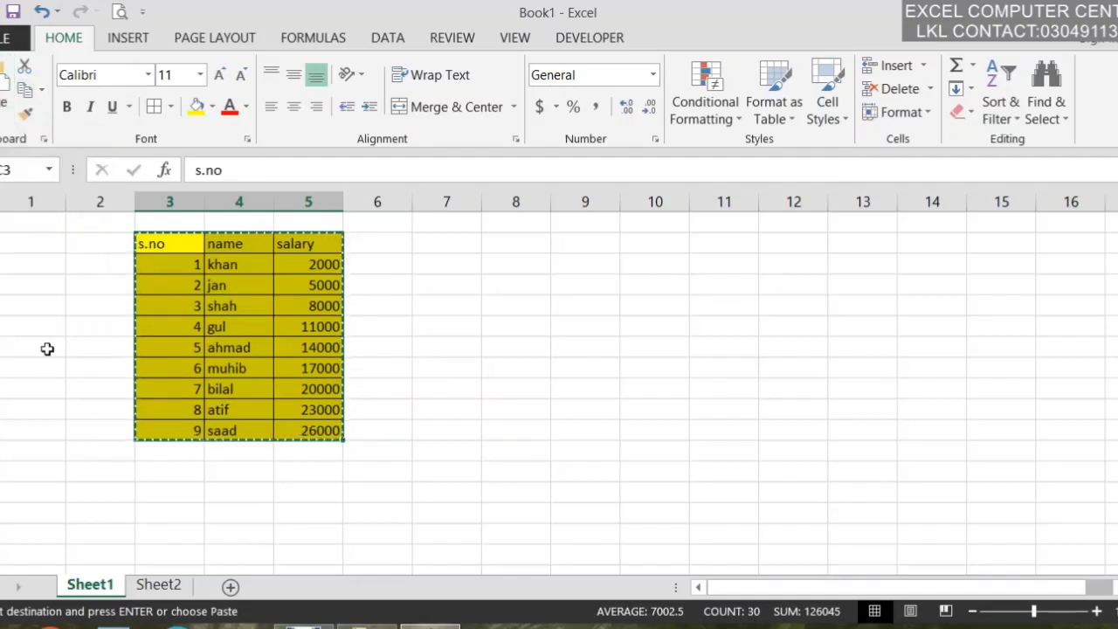
left_click_drag(592, 78, 778, 87)
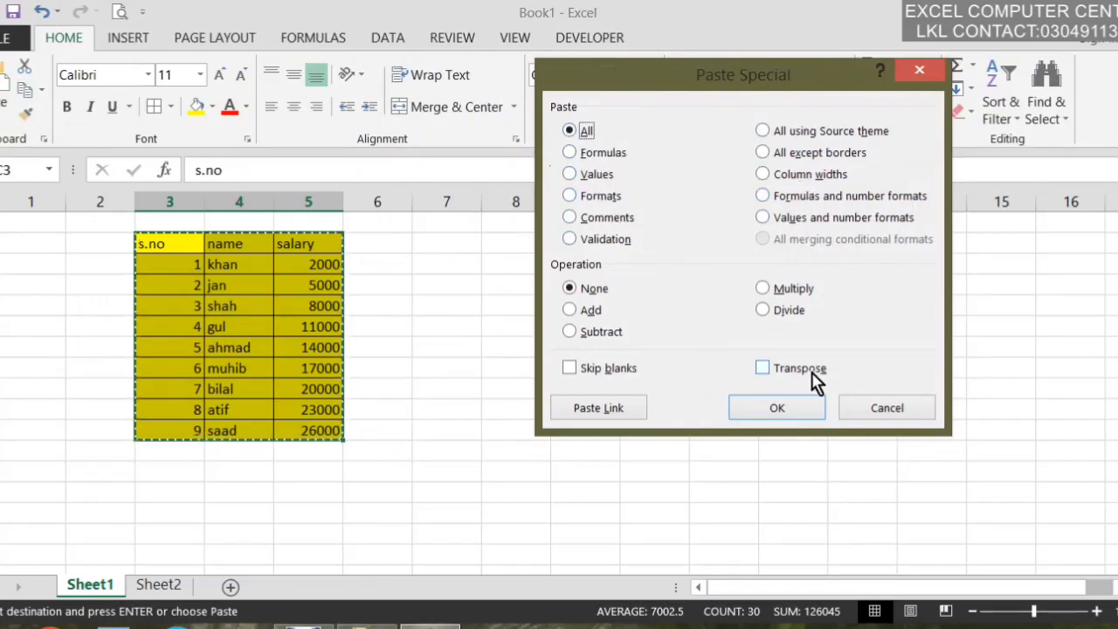
left_click(888, 412)
- Total the nine salaries with a SUM formula in the cell directly below the salary column
left_click(303, 454)
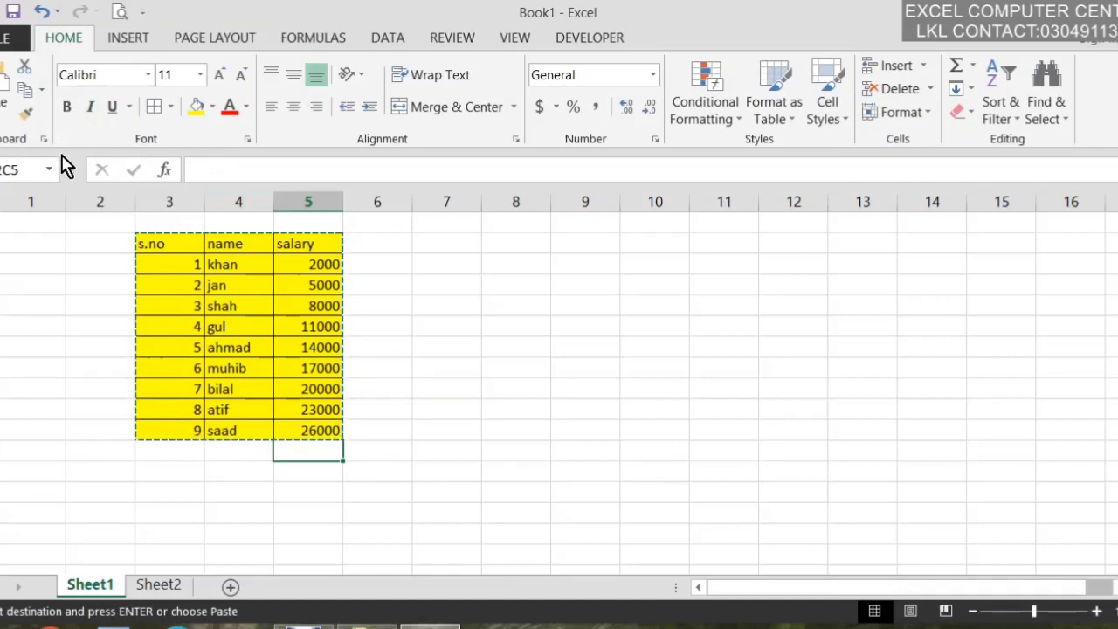
key("ctrl+d")
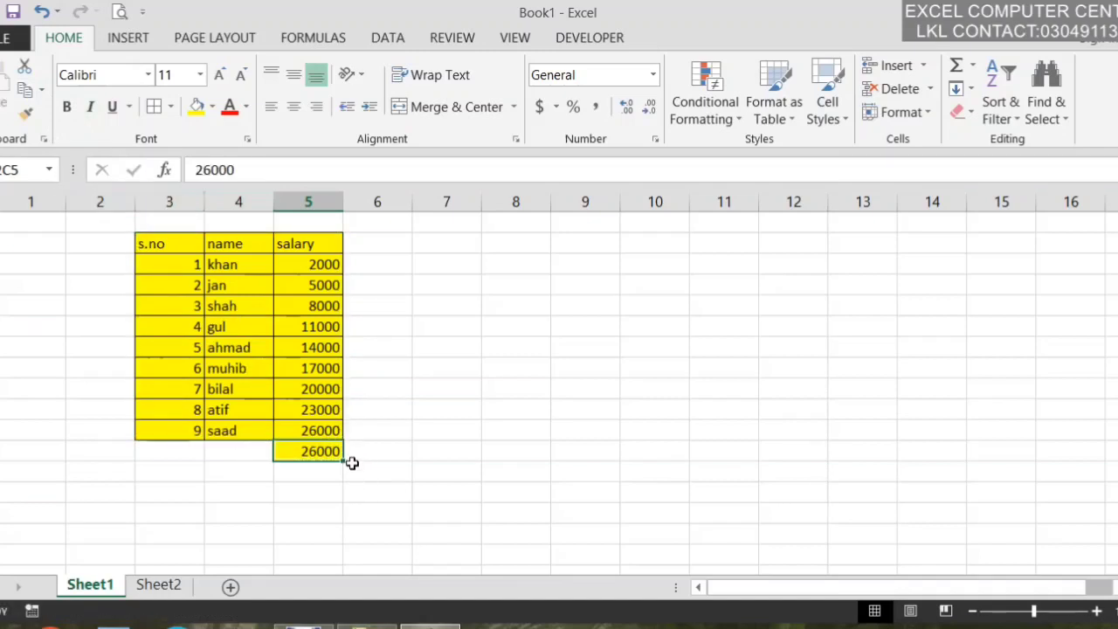
key("BackSpace")
type("=sum")
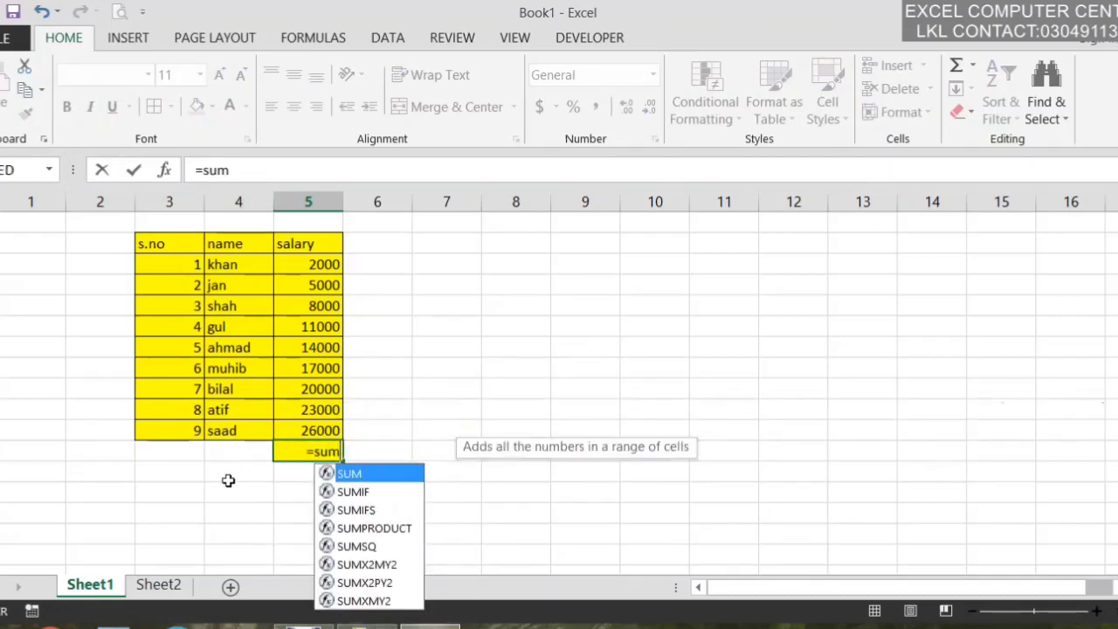
key("Tab")
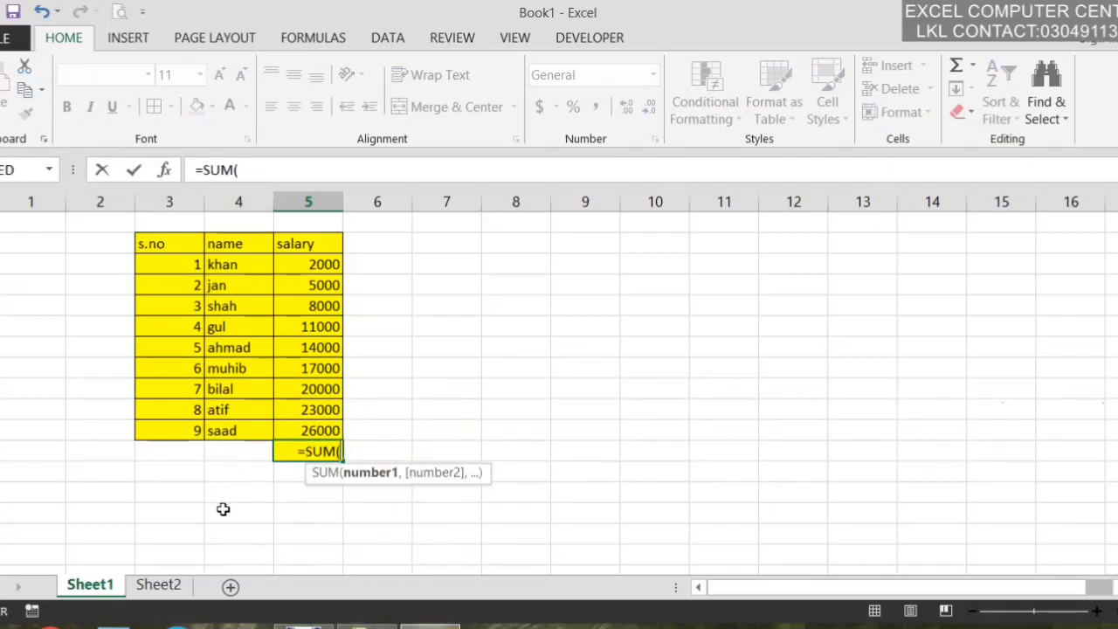
left_click_drag(313, 264, 308, 443)
key("Return")
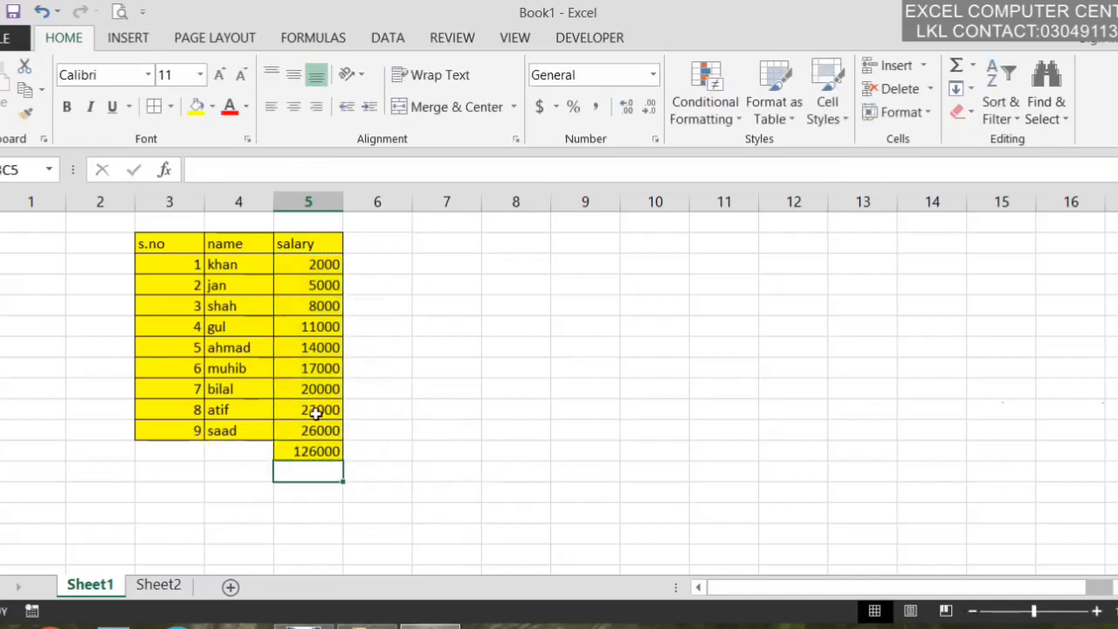
left_click(325, 451)
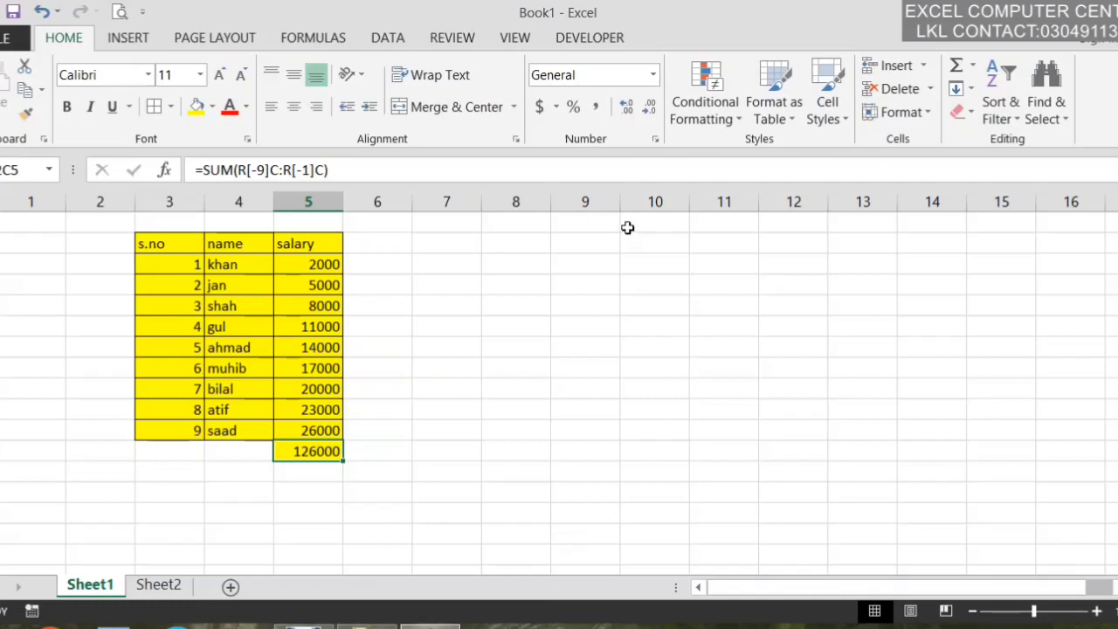
- Enter the numbers 3, 5, 6 and 7 down column 9, starting in the table's header row
left_click(590, 249)
type("3")
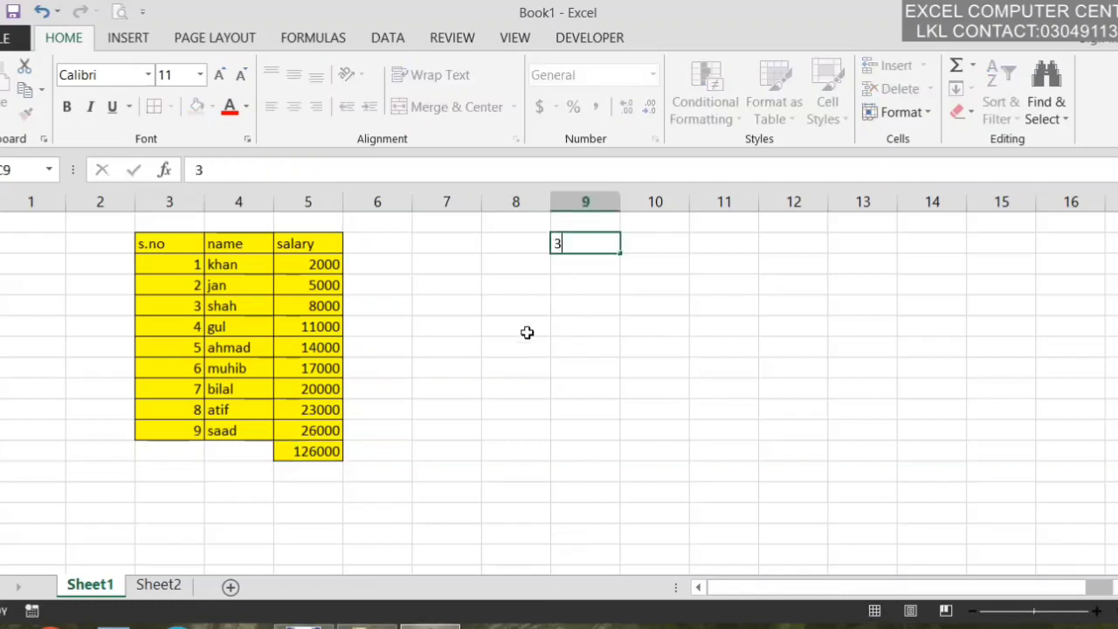
key("Return")
type("5")
key("Return")
type("6")
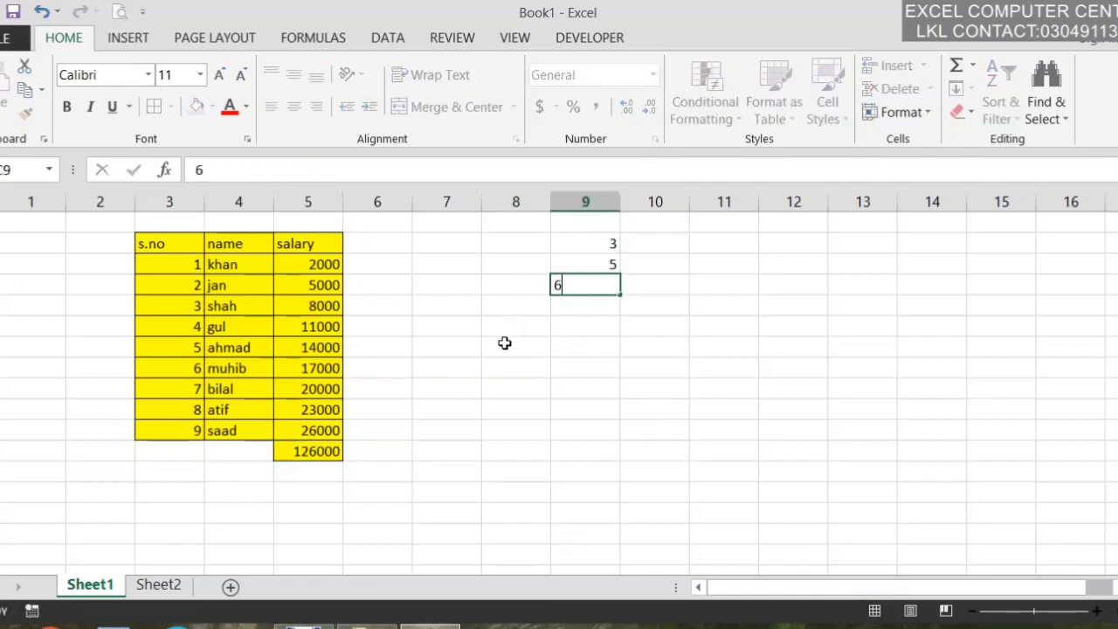
key("Return")
type("7")
key("Return")
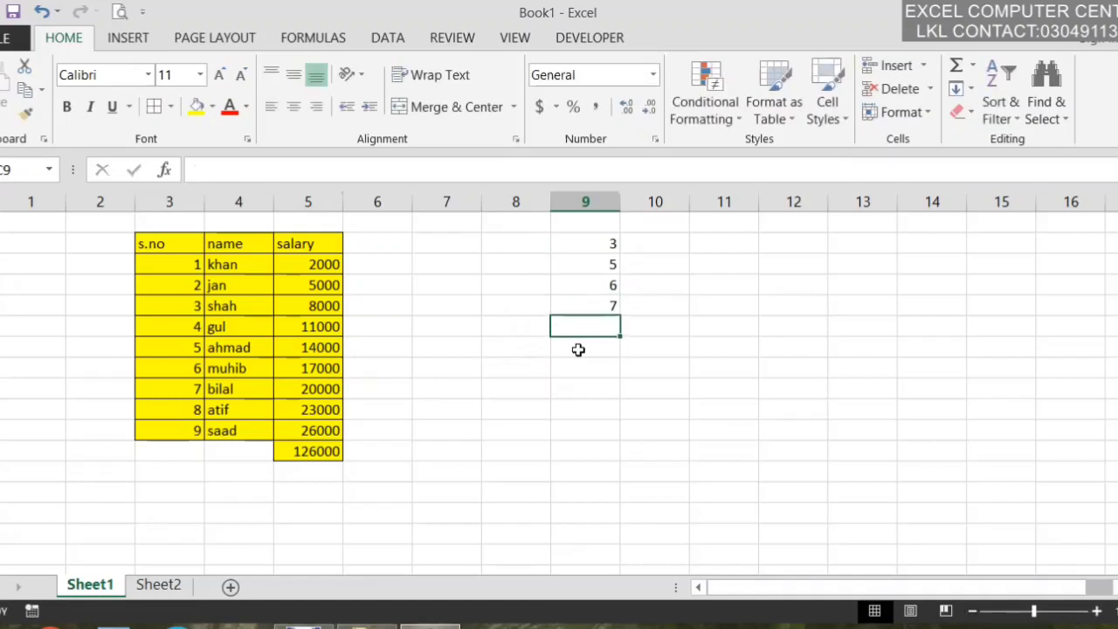
- Copy the salary total and use Paste Special with Formulas to paste it below the 7 in column 9
left_click(298, 447)
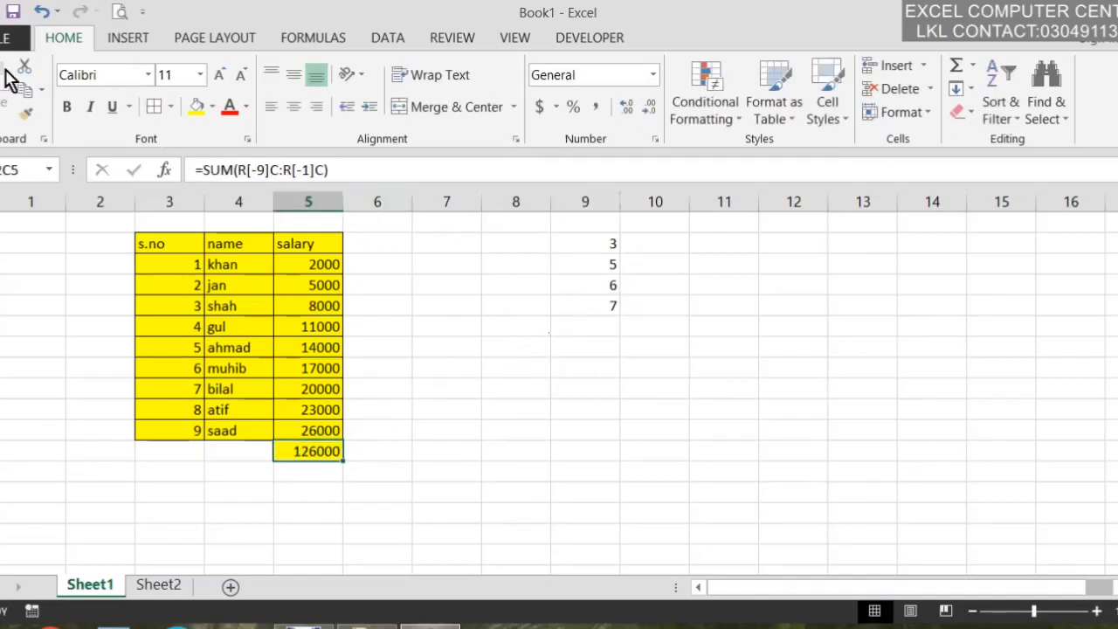
left_click(26, 89)
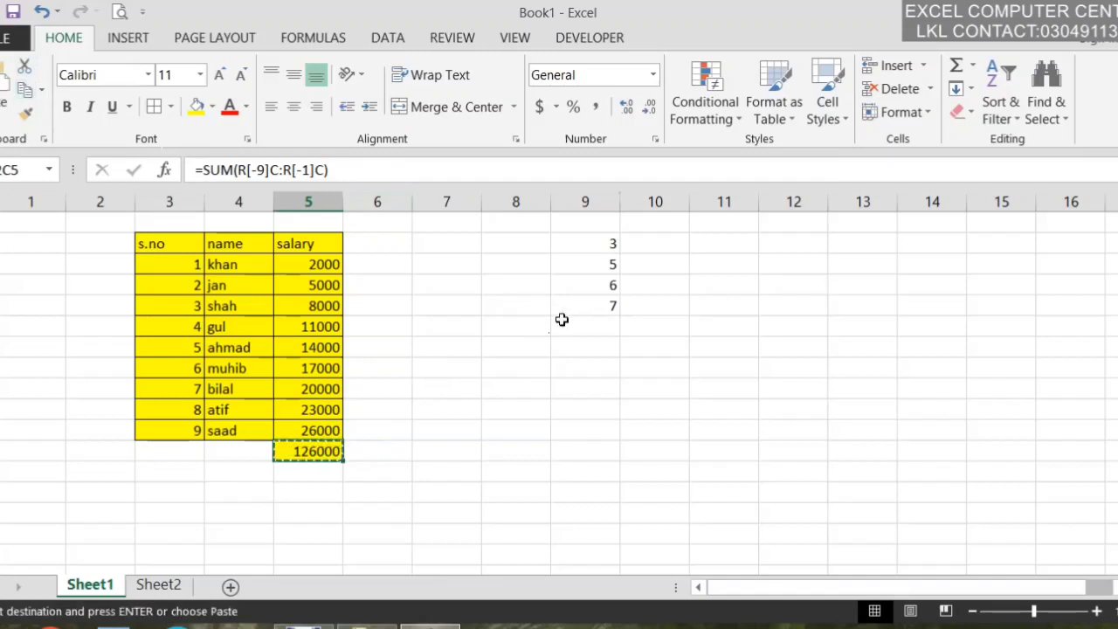
left_click(609, 332)
left_click(13, 122)
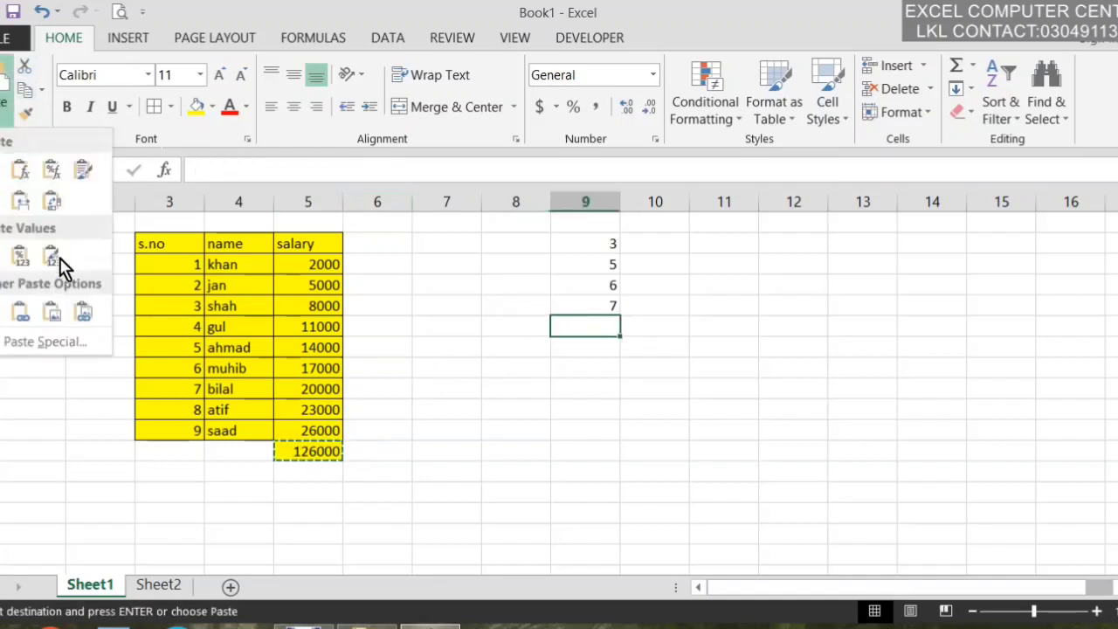
left_click(61, 334)
left_click(572, 154)
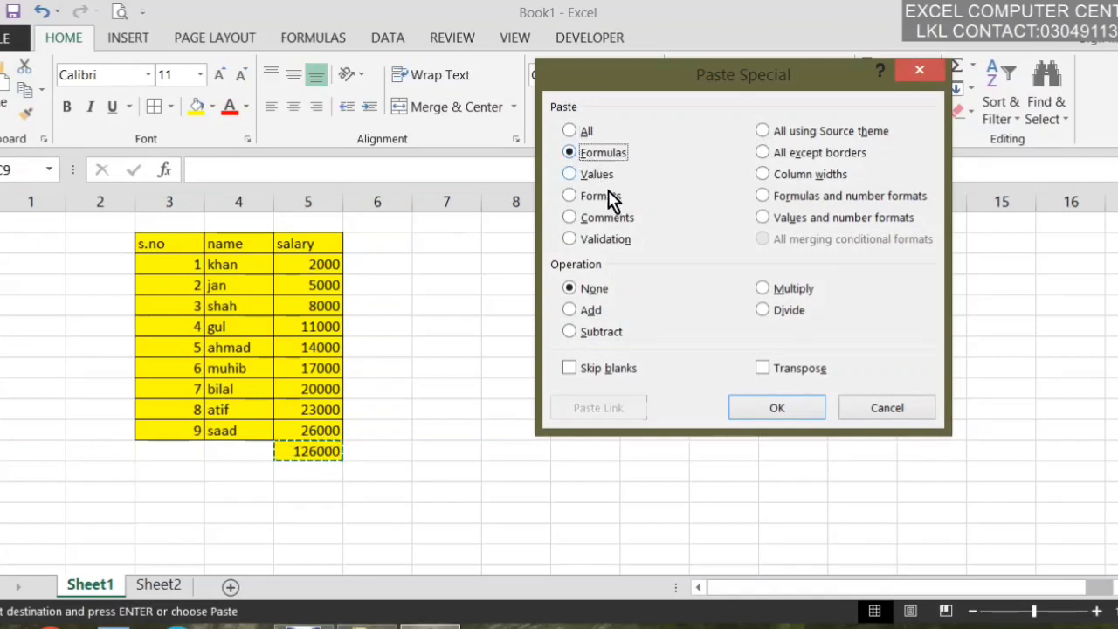
left_click(764, 412)
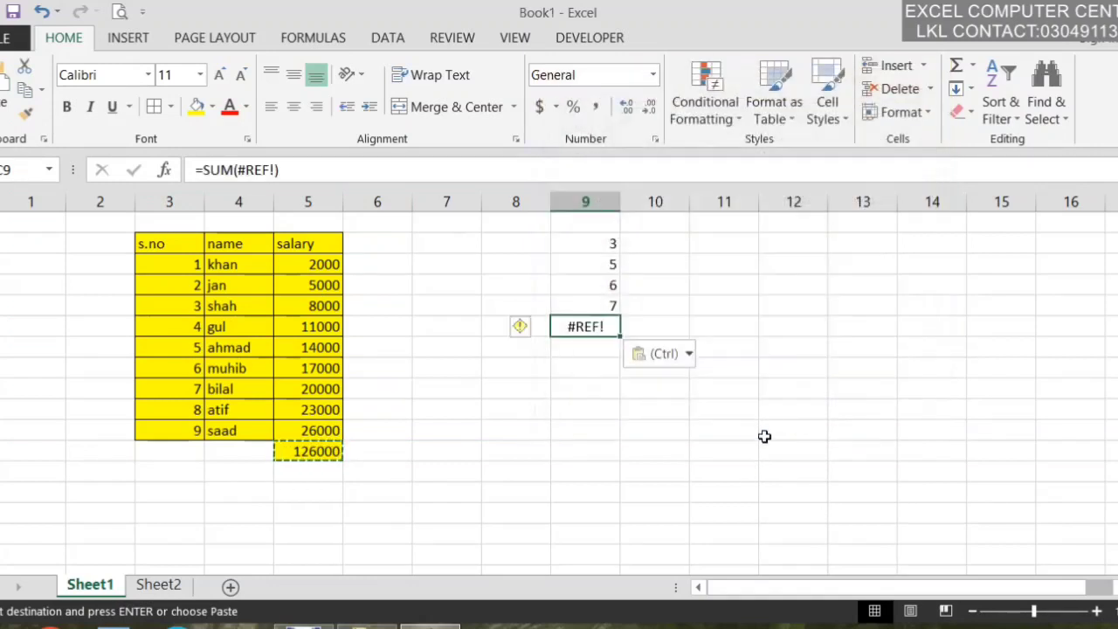
- Examine the calculation steps of the erroneous pasted formula with Evaluate Formula
left_click(528, 333)
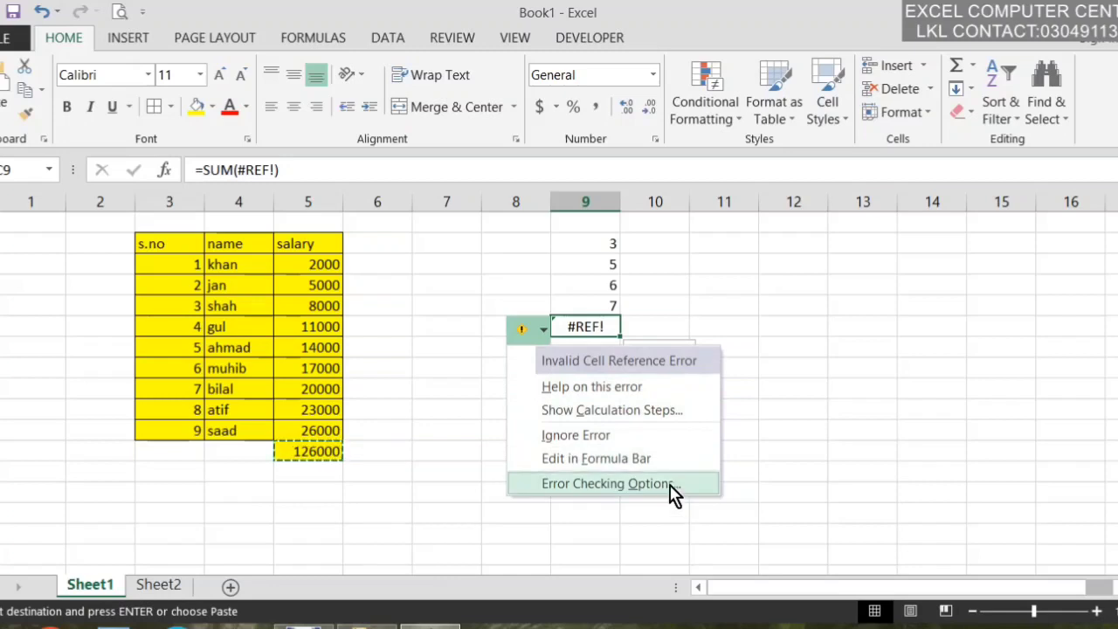
left_click(621, 408)
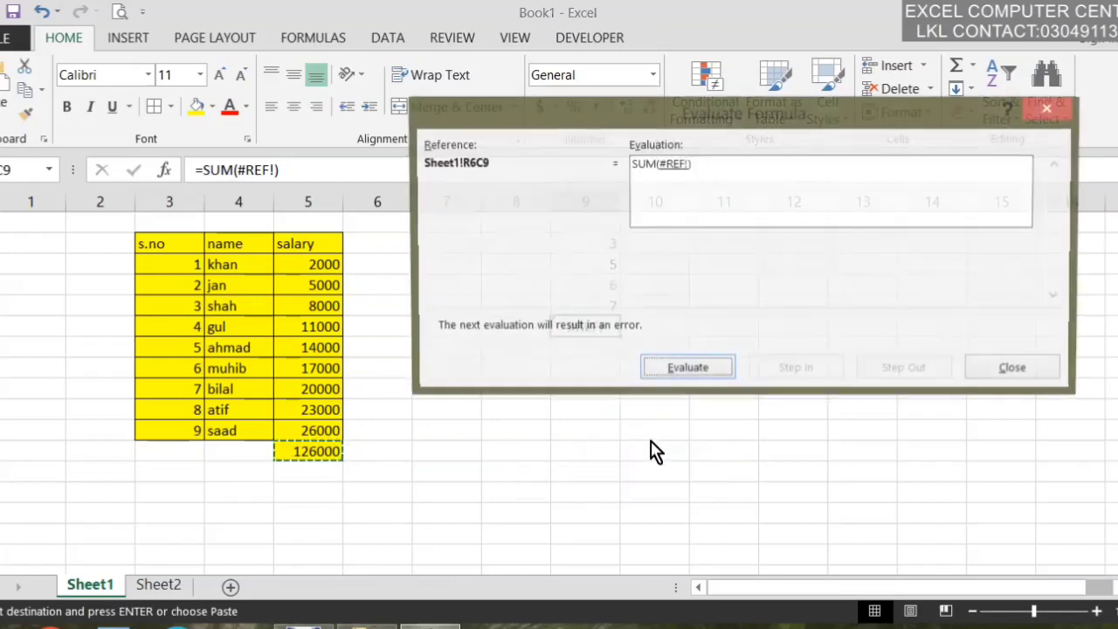
left_click(724, 371)
left_click(716, 371)
left_click(716, 371)
left_click(714, 369)
left_click(713, 370)
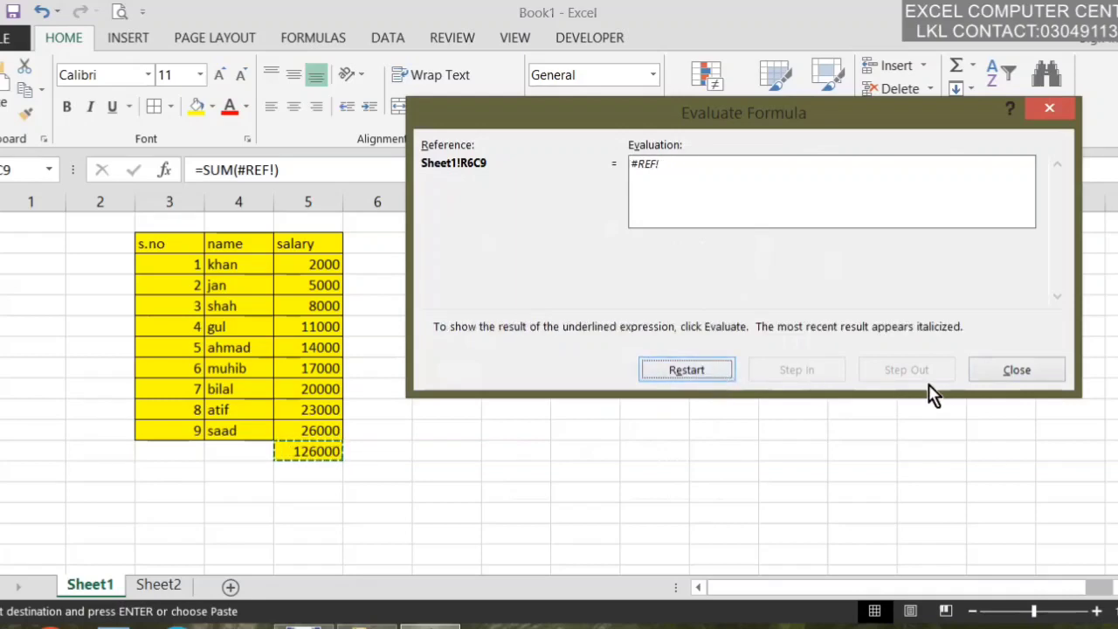
left_click(1017, 370)
- Reapply the Formulas paste option to the pasted cell in column 9
left_click(657, 355)
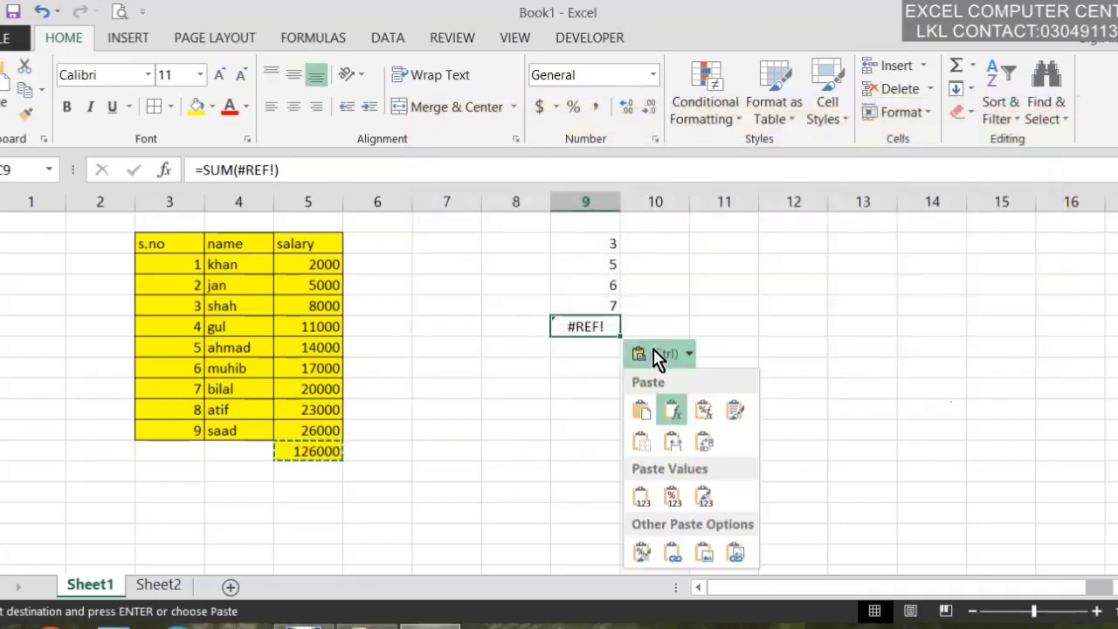
left_click(679, 418)
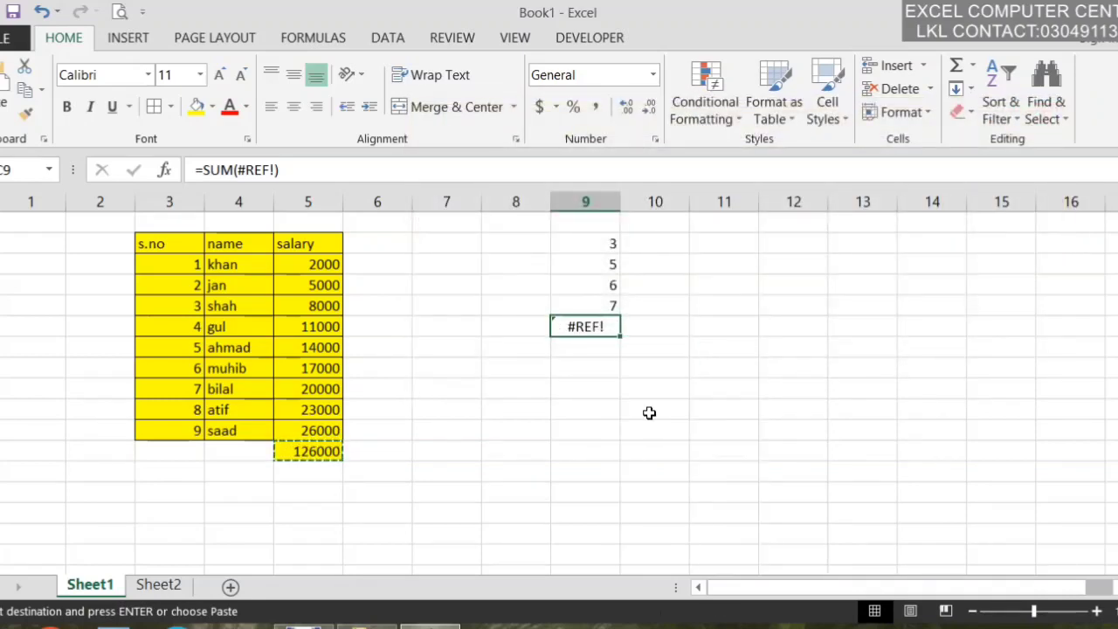
left_click(666, 355)
left_click(676, 422)
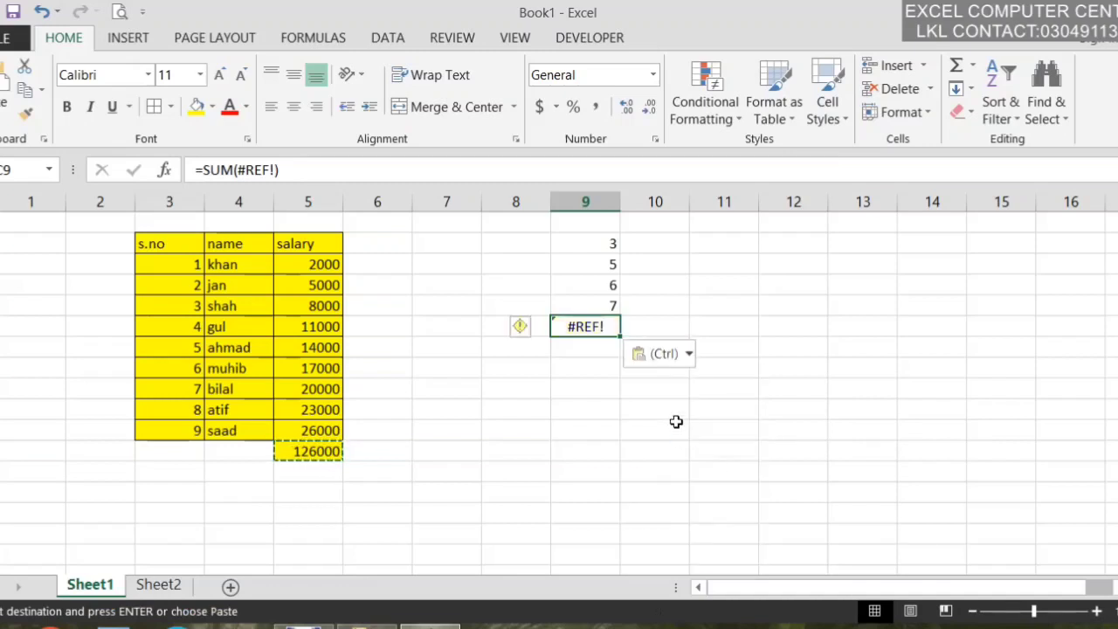
- Open the erroneous SUM formula below the 7 for editing and clear it from the cell
left_click(525, 331)
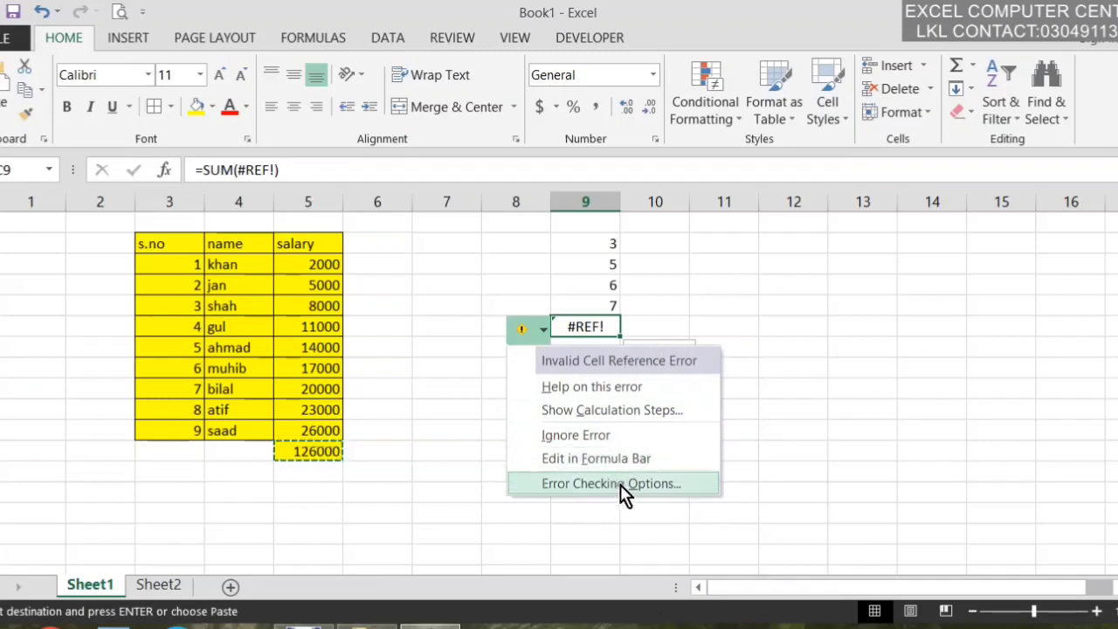
left_click(629, 461)
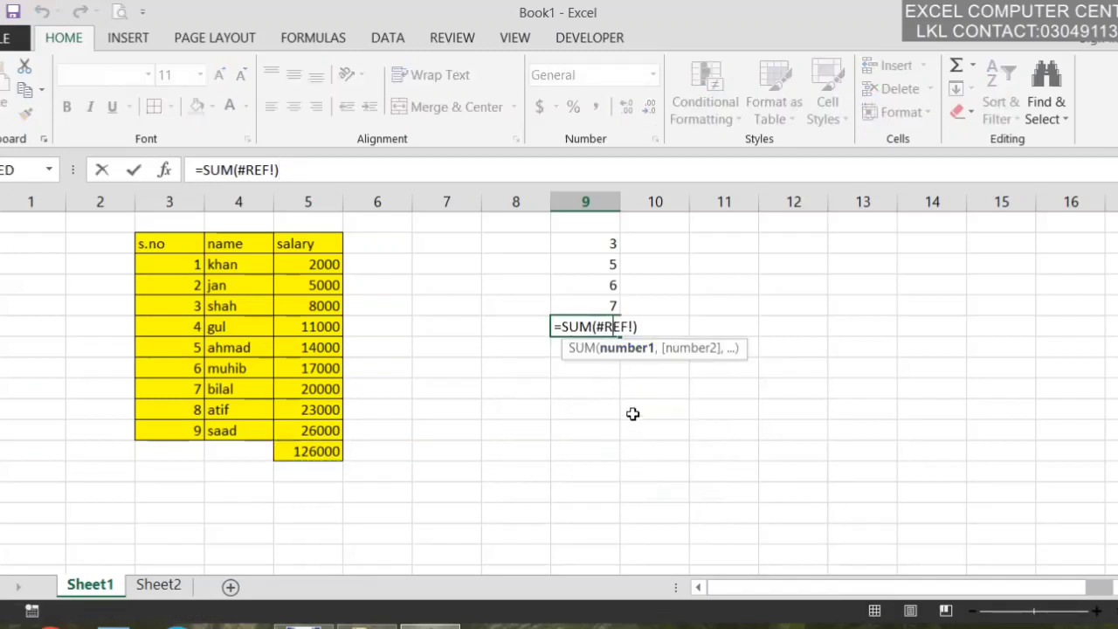
left_click(636, 325)
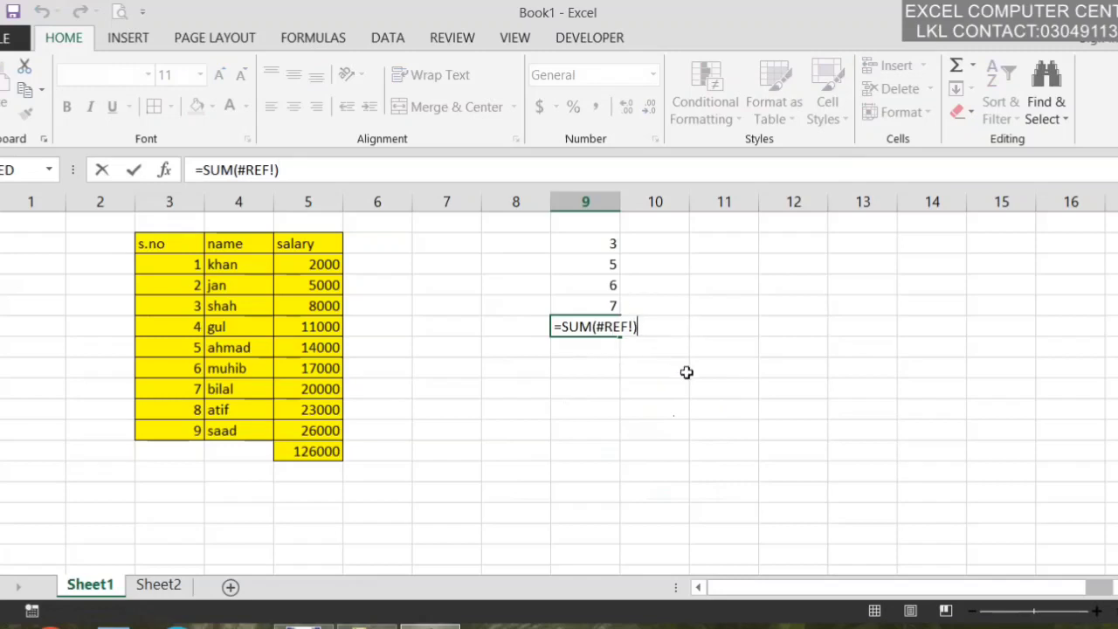
left_click(634, 324)
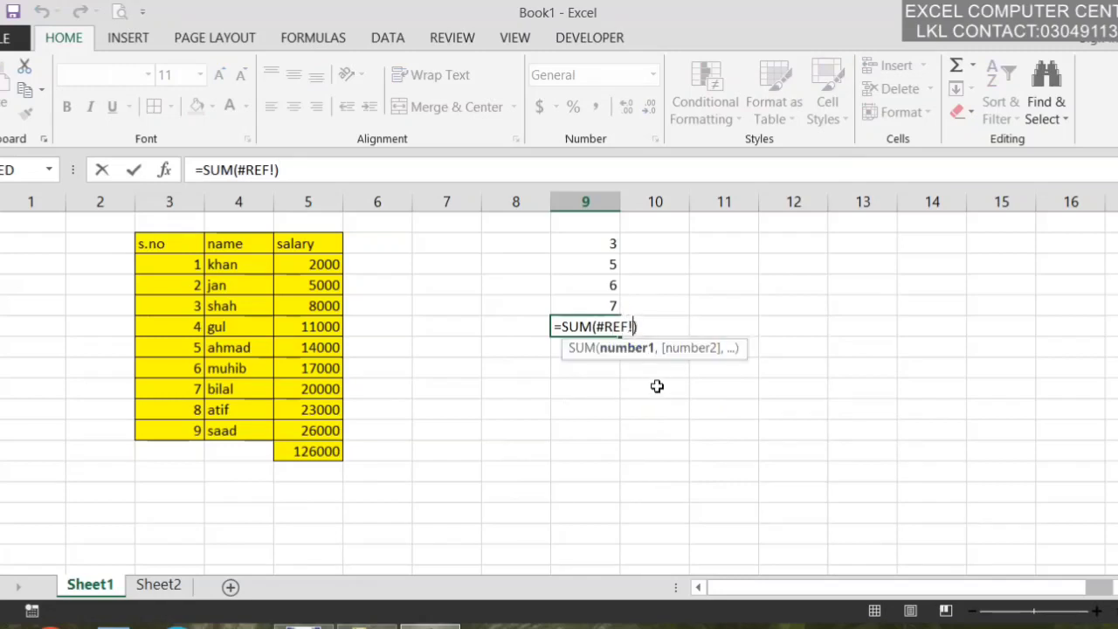
key("BackSpace")
left_click_drag(655, 323, 392, 315)
key("BackSpace")
left_click(589, 377)
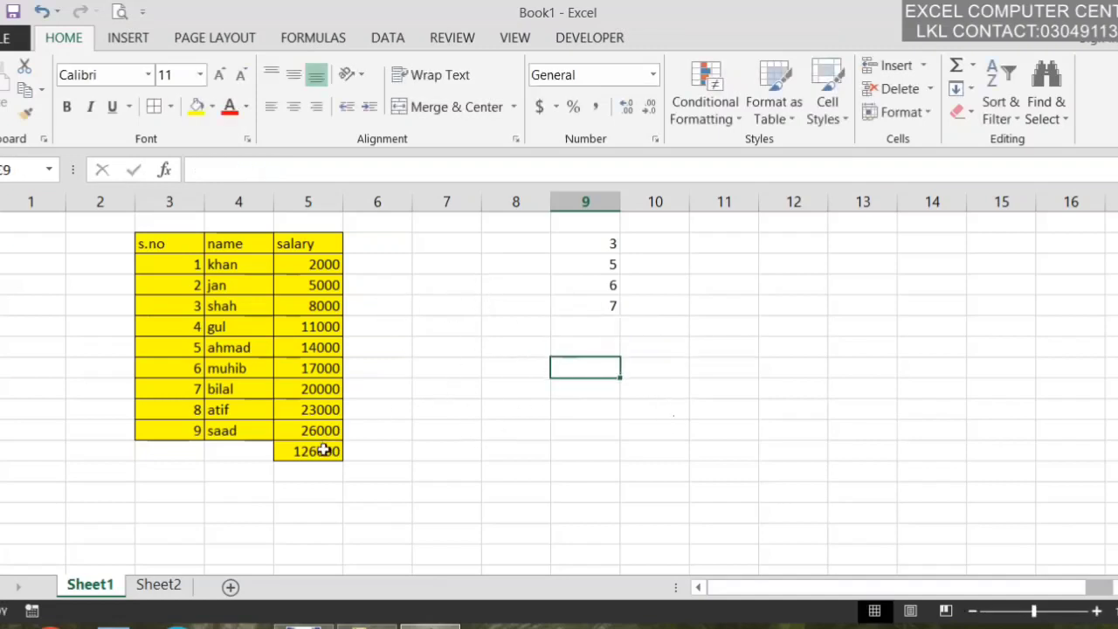
- Copy the salary total and paste only its formula over the numbers 3 to 7 and the blank cell below them in column 9
left_click(323, 451)
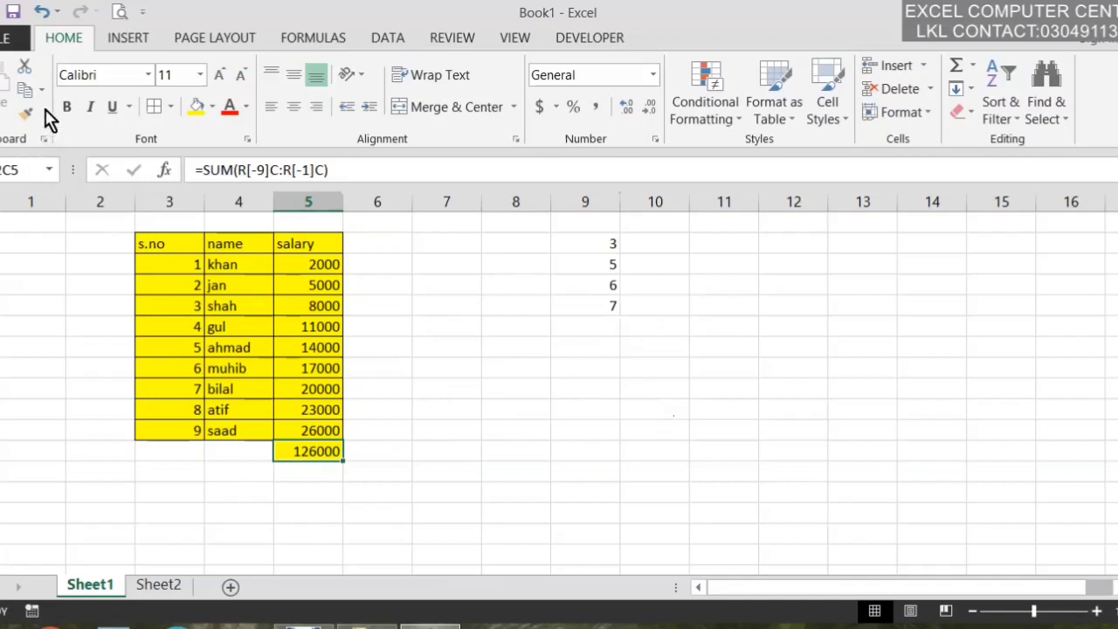
left_click(23, 90)
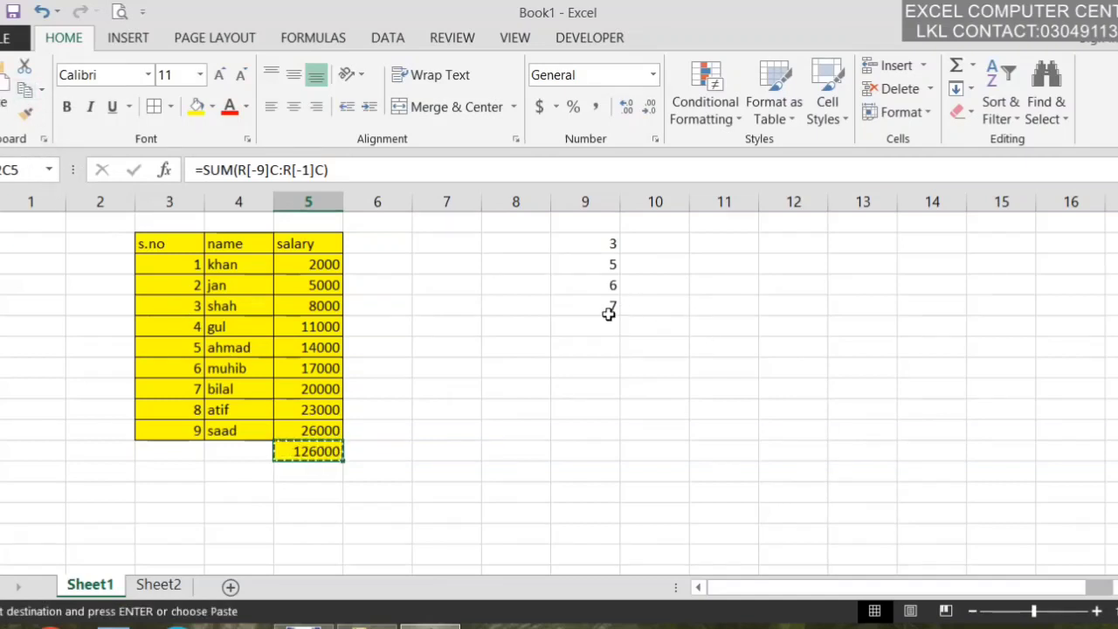
left_click_drag(597, 239, 594, 326)
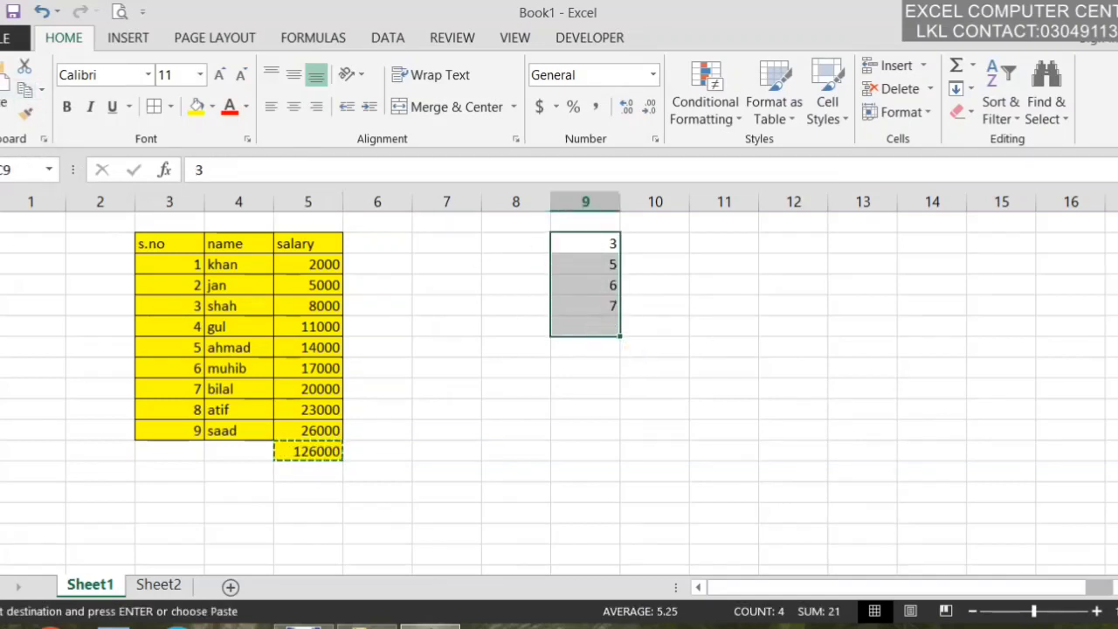
left_click(2, 127)
left_click(40, 341)
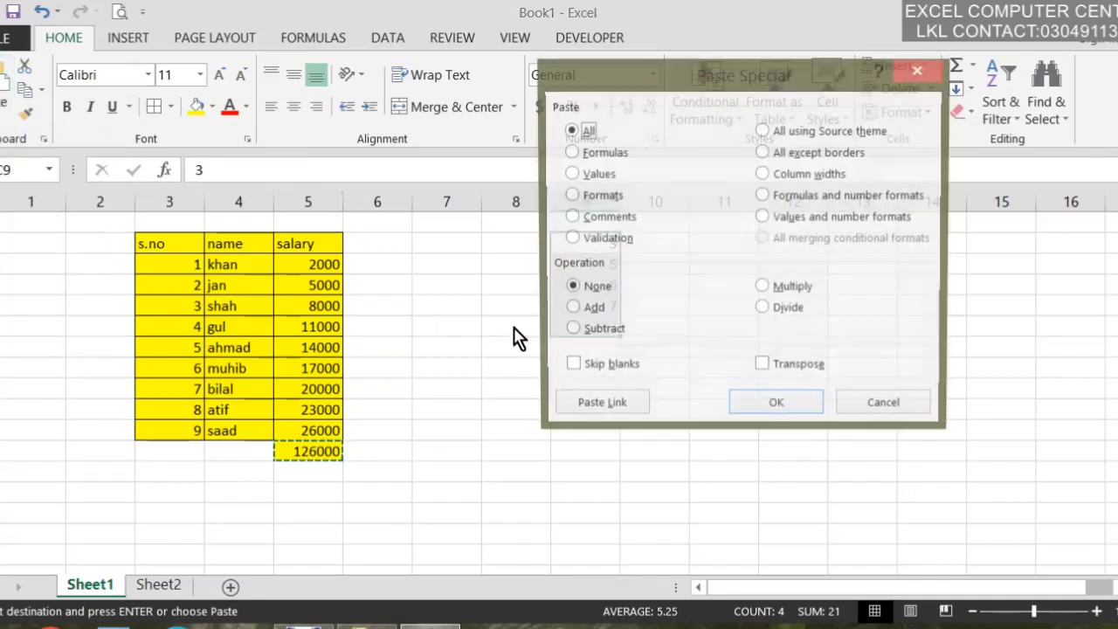
left_click(587, 152)
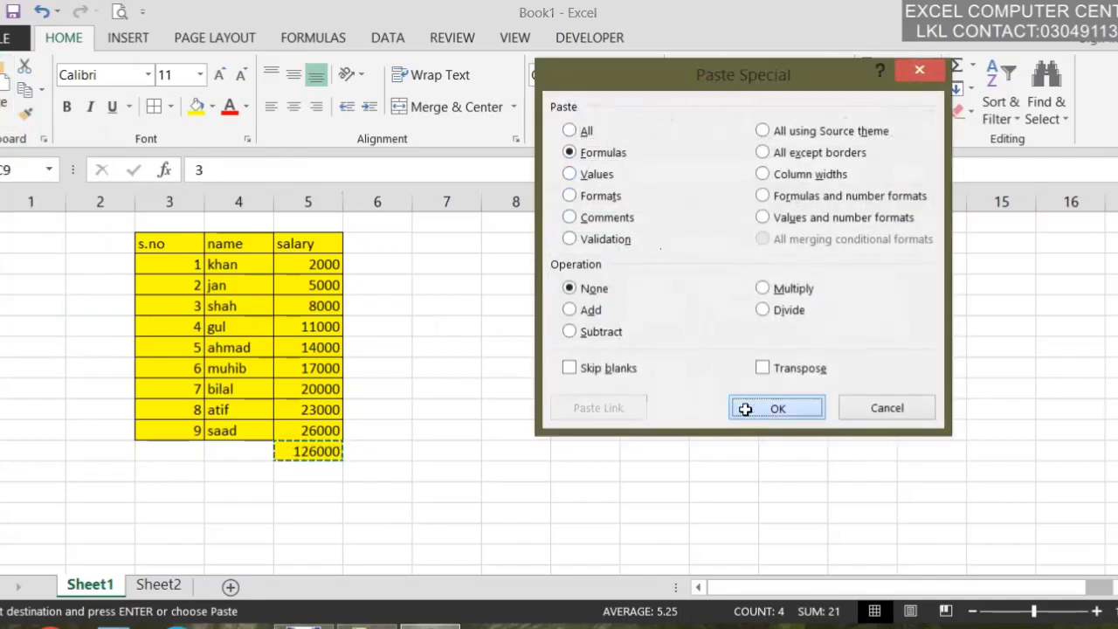
left_click(748, 407)
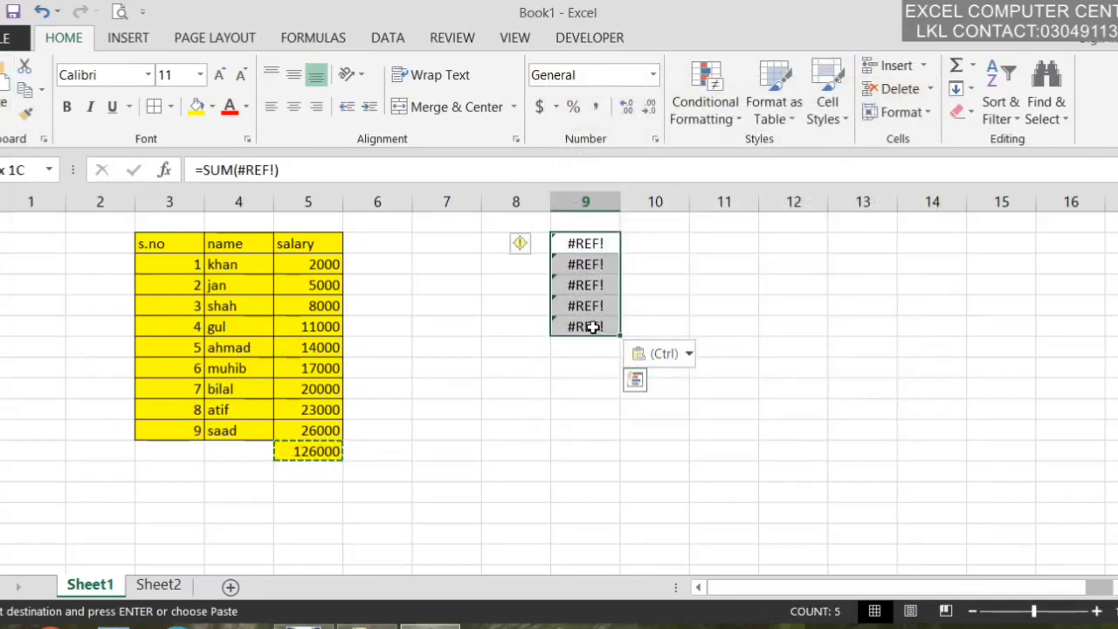
- Clear the top two erroneous formulas in column 9 and try Clear All on the remaining ones
key("BackSpace")
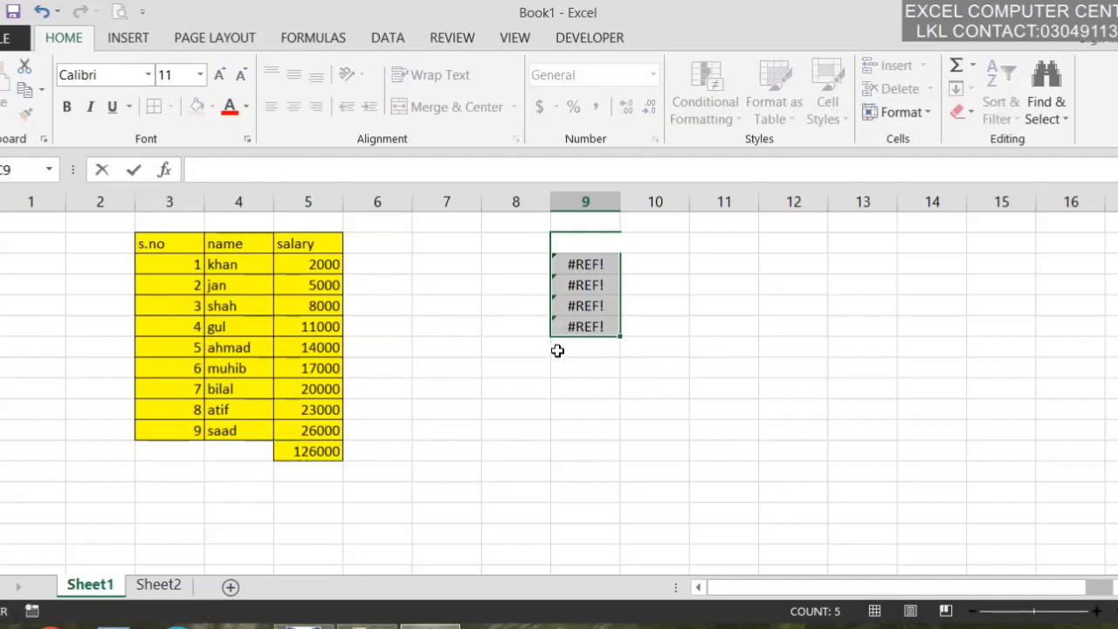
left_click_drag(558, 350, 558, 368)
left_click_drag(604, 264, 581, 407)
key("BackSpace")
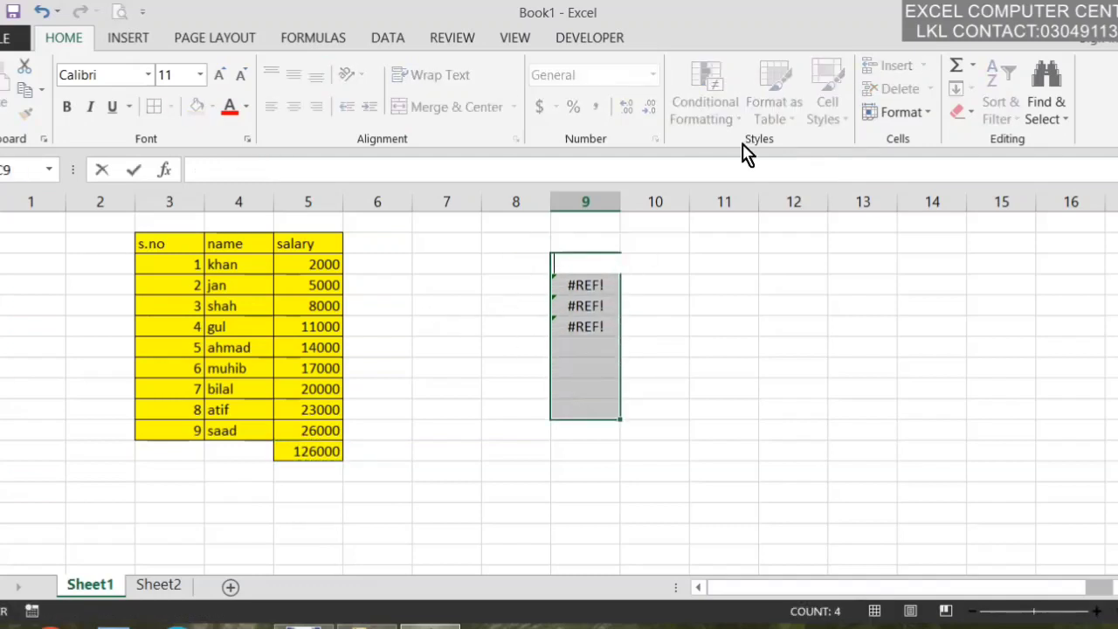
left_click(960, 115)
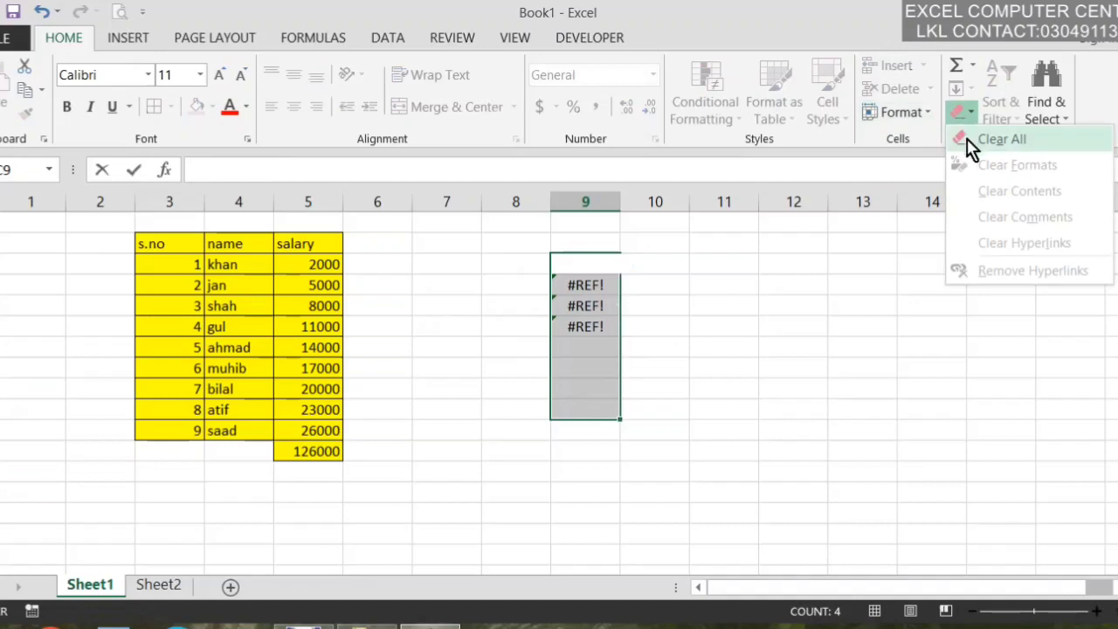
left_click(971, 141)
left_click(613, 322)
- Enter 45, 667, 776, 55, 44 and 66 down column 7, starting in the row of serial number 4
left_click(456, 326)
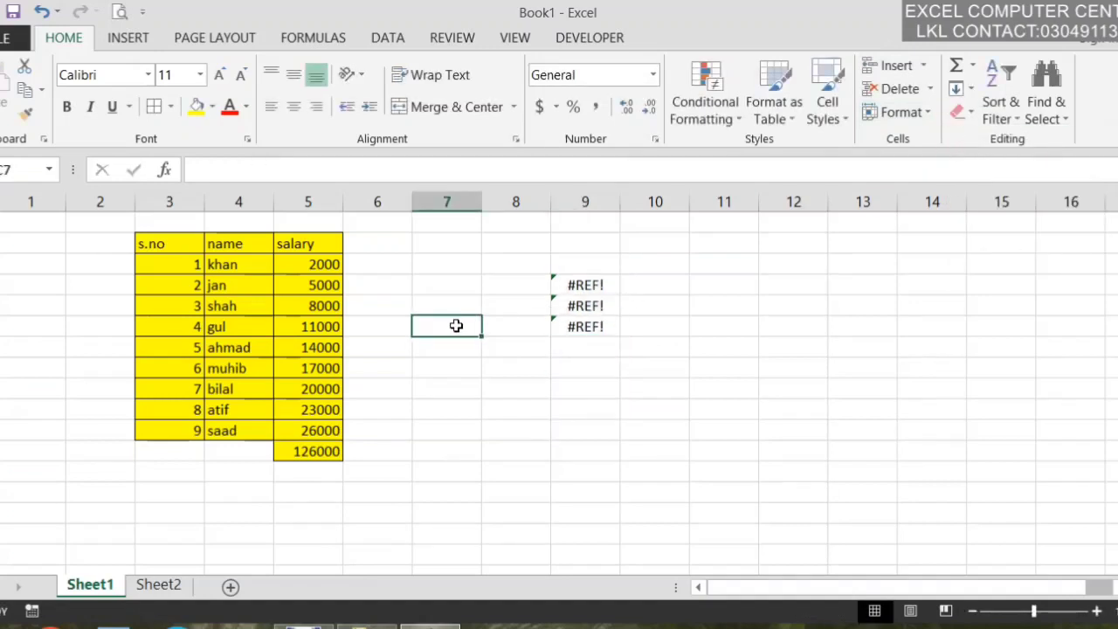
type("45")
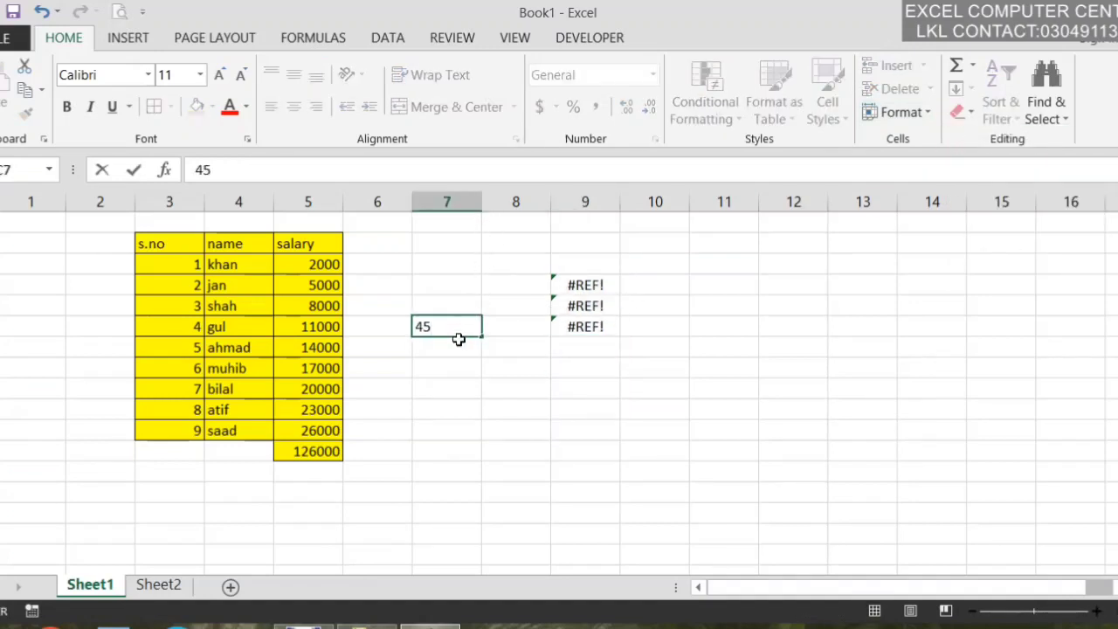
key("Return")
type("667")
key("Return")
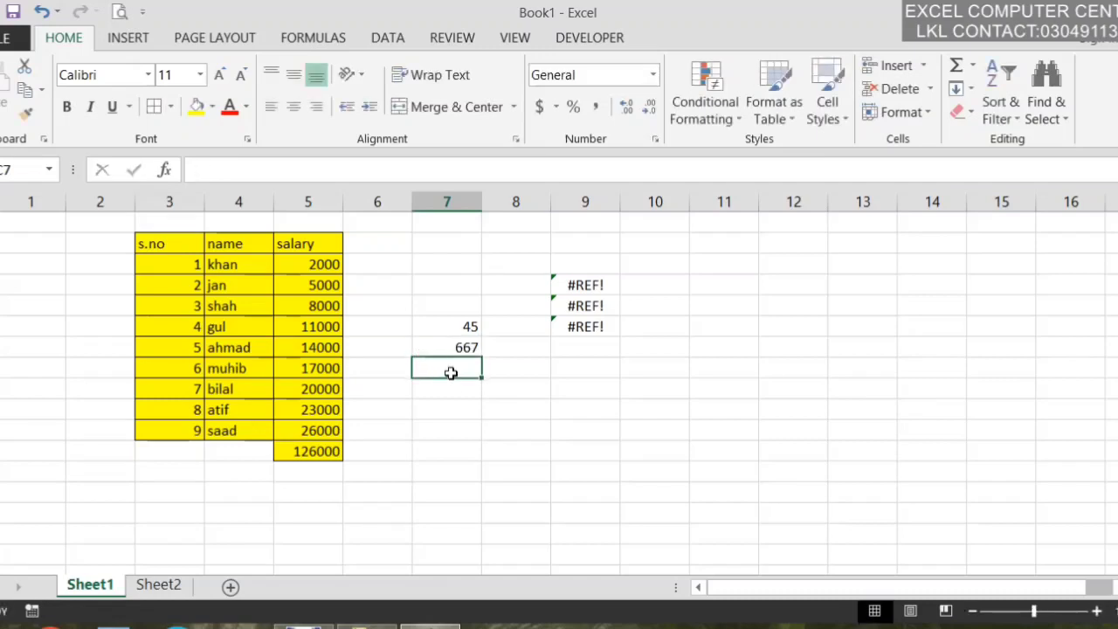
type("776")
key("Return")
type("55")
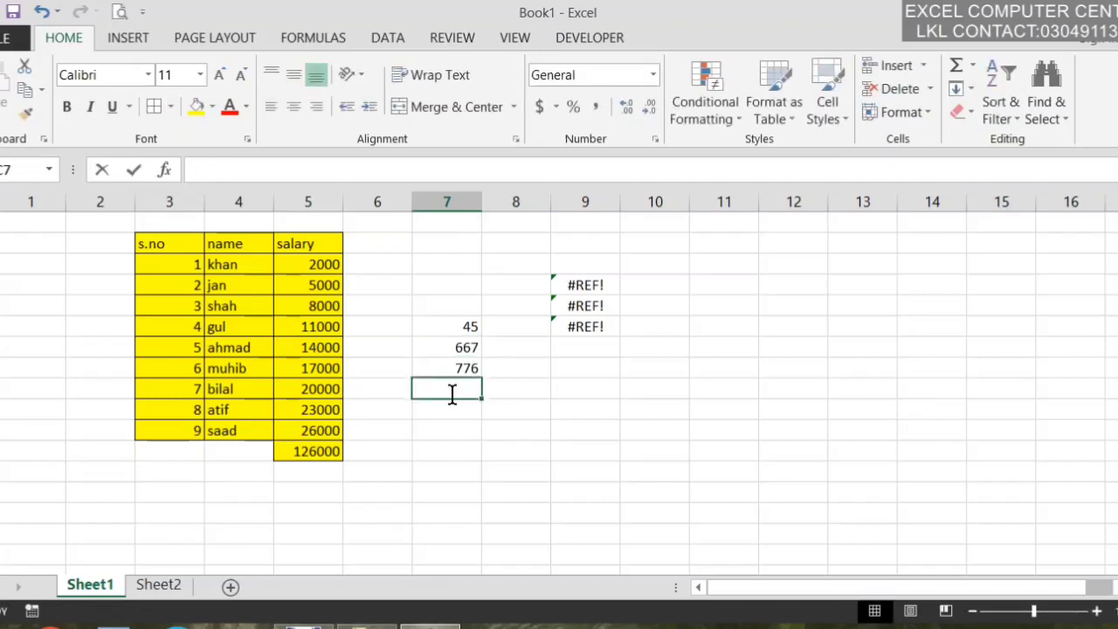
key("Return")
type("44")
key("Return")
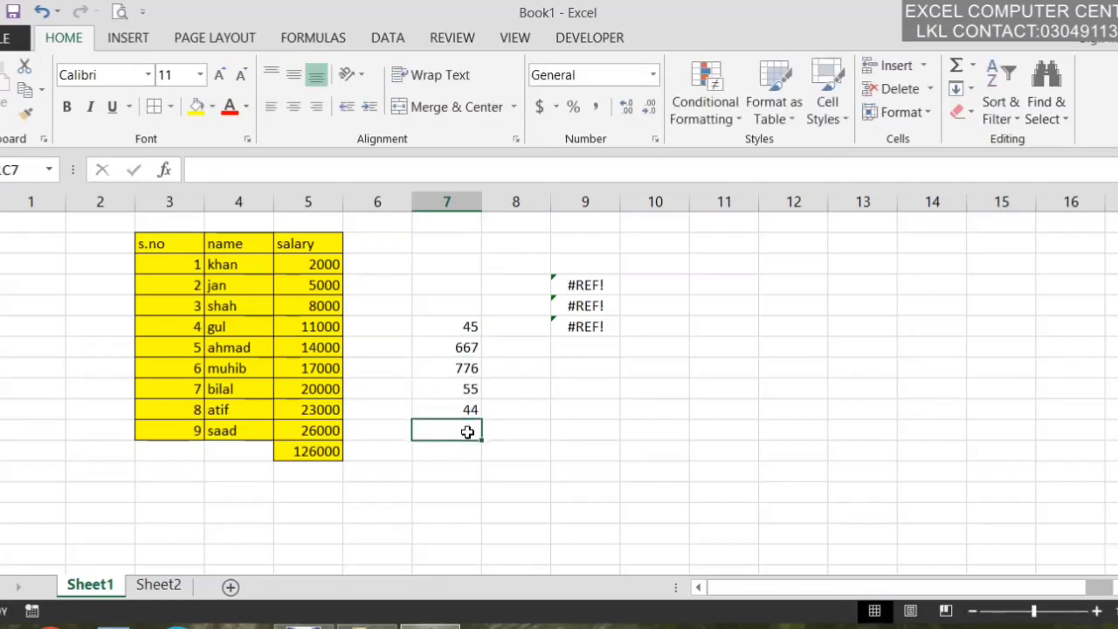
type("66")
key("Return")
- Copy the salary total and use Paste Special with Formulas to paste it below the last number in column 7
left_click(301, 451)
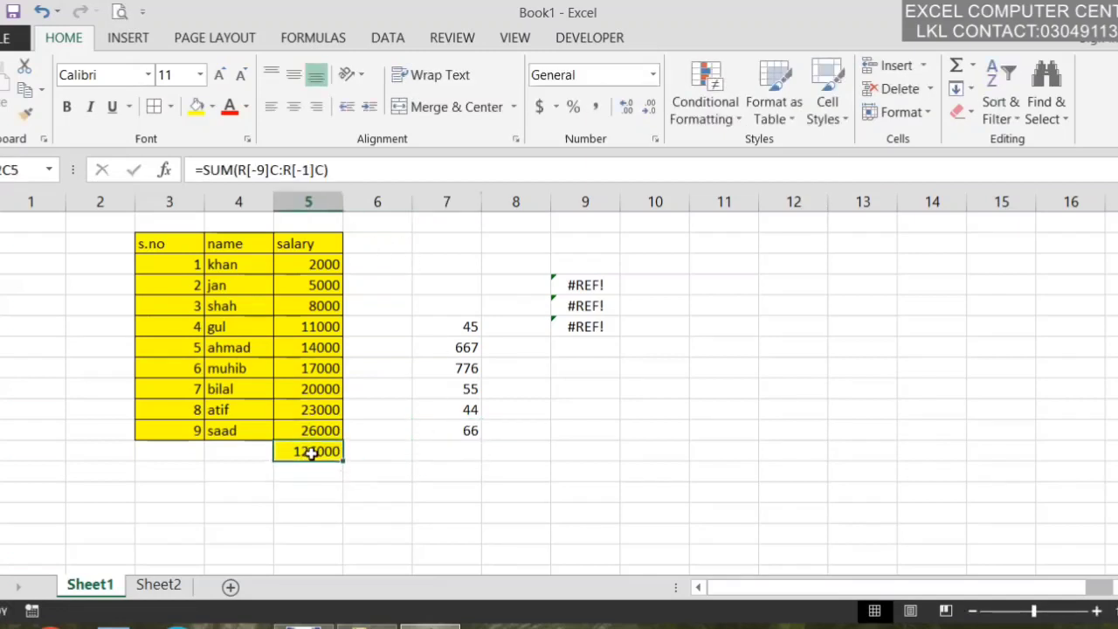
left_click(24, 90)
left_click(470, 450)
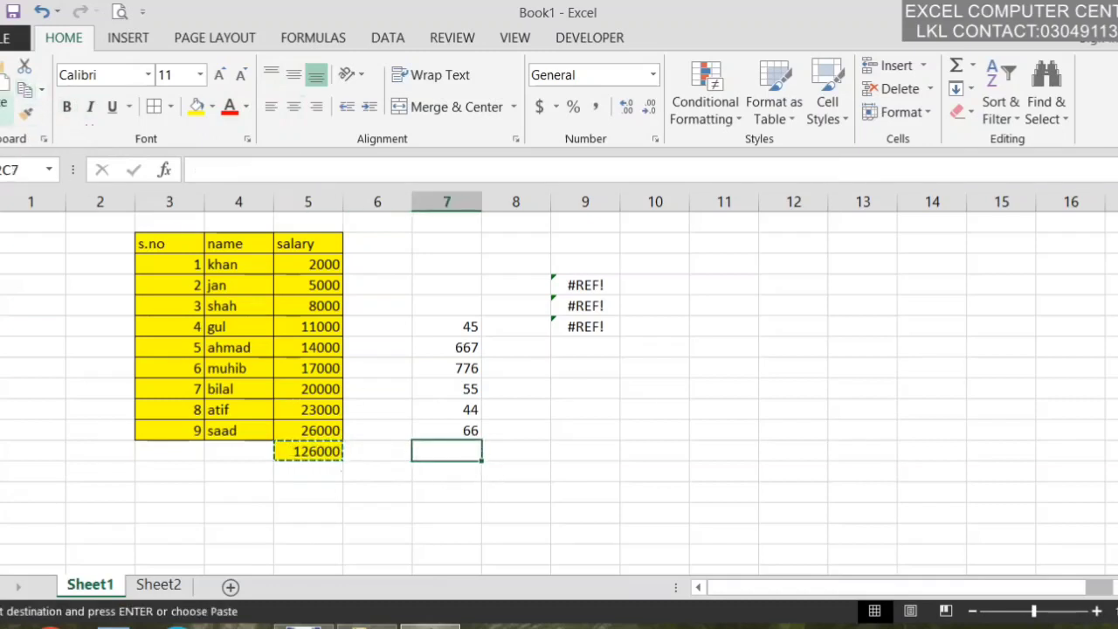
left_click(5, 121)
left_click(52, 341)
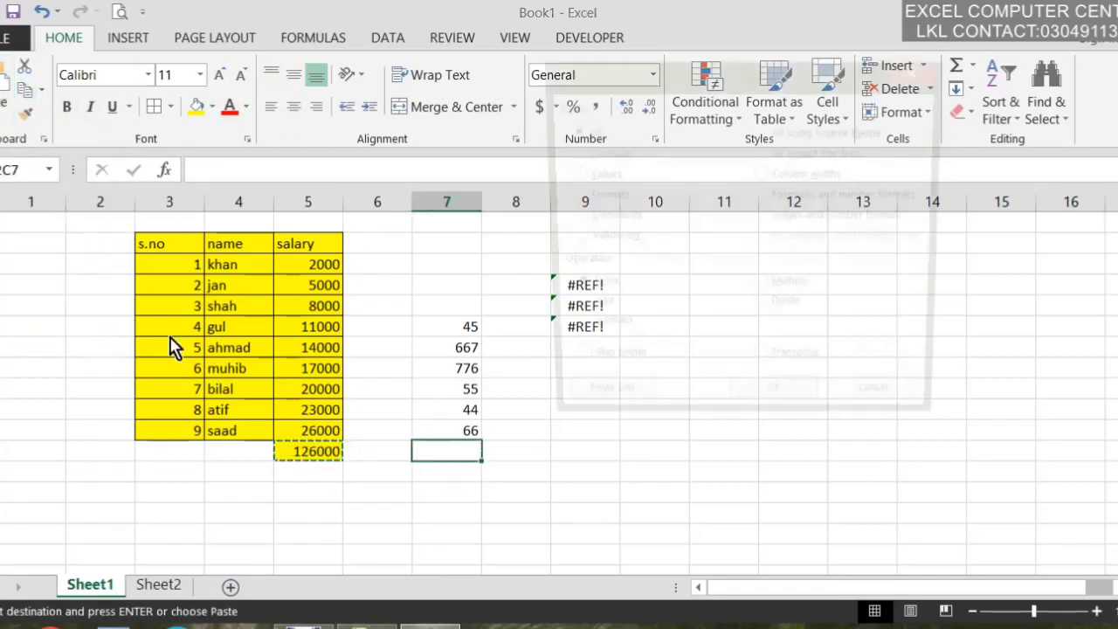
left_click(594, 153)
left_click(777, 407)
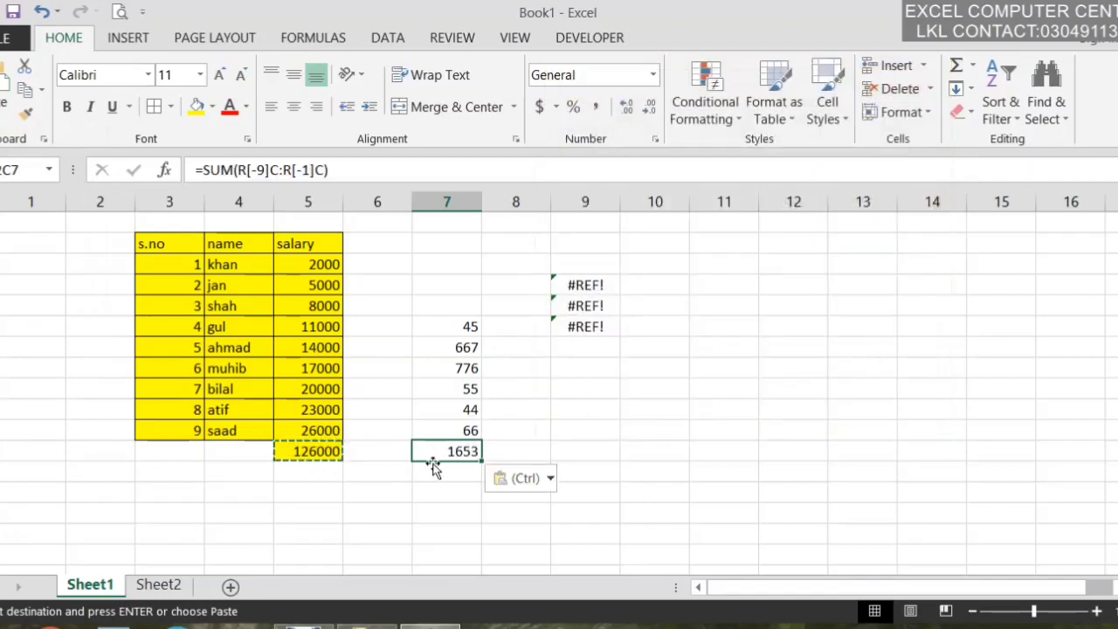
- Change the first and fourth numbers in column 7 to 66, and inspect the SUM formulas under the salary column and column 7
left_click(471, 327)
type("6")
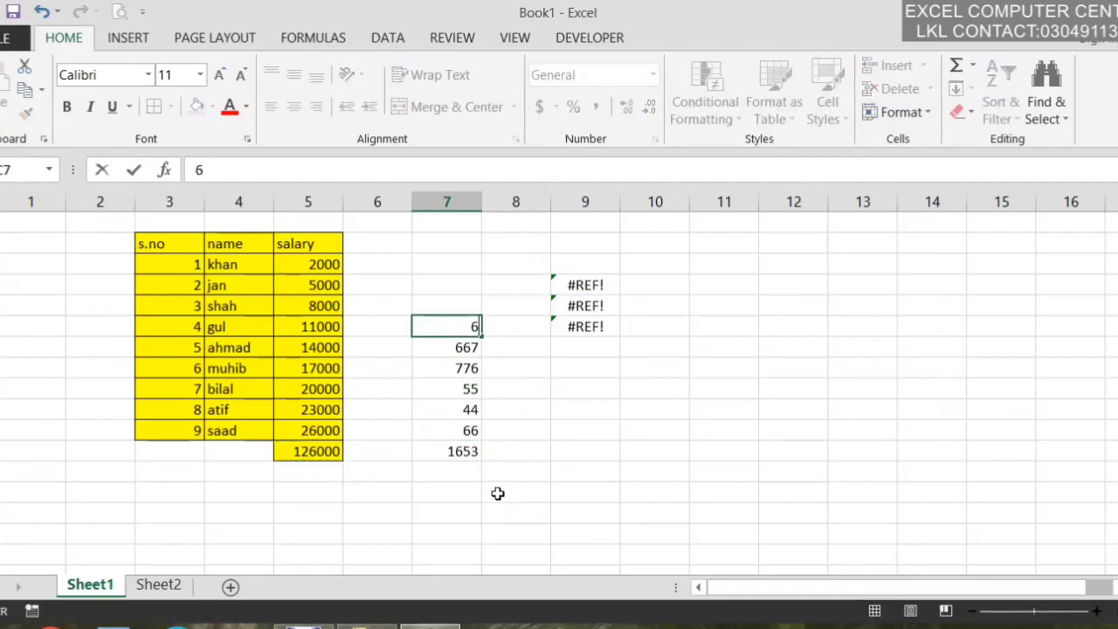
type("6")
key("Return")
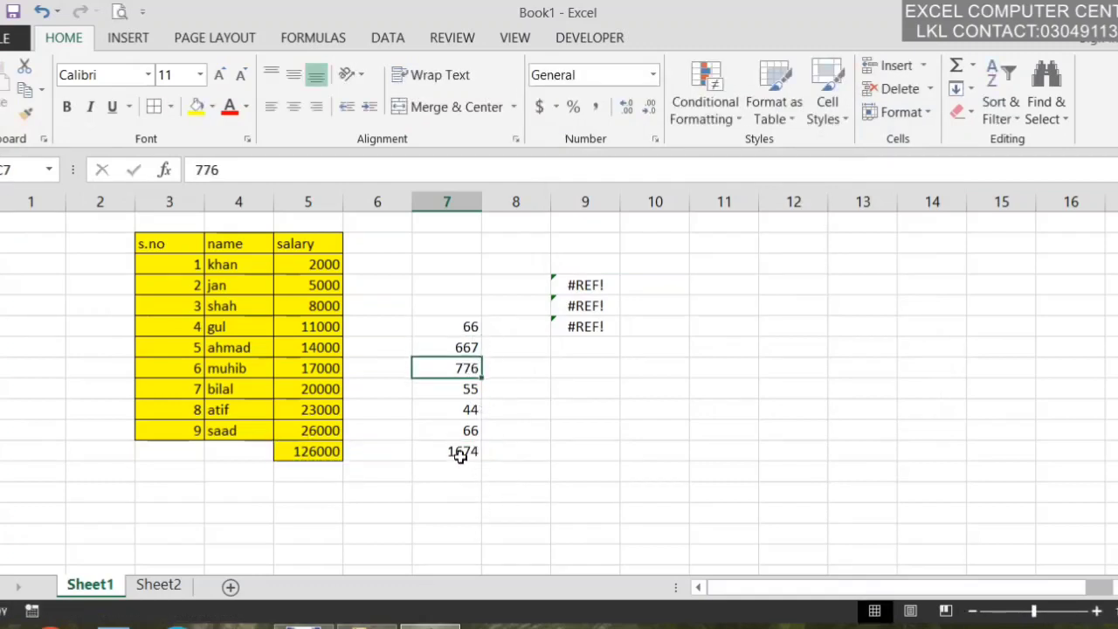
left_click(455, 394)
type("66")
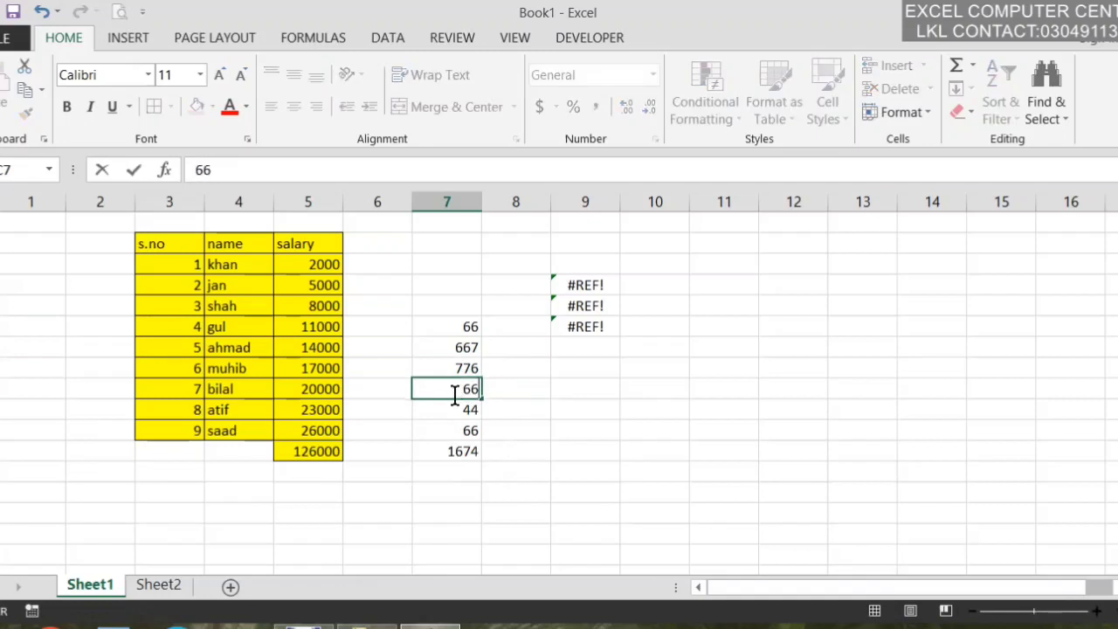
left_click(468, 413)
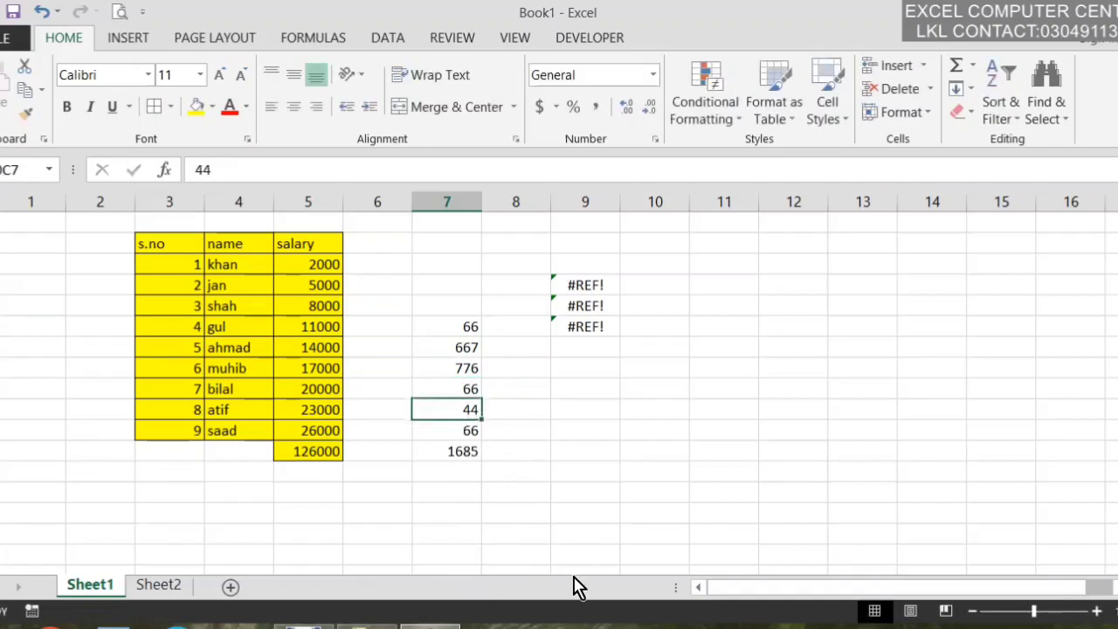
left_click(323, 451)
left_click(445, 452)
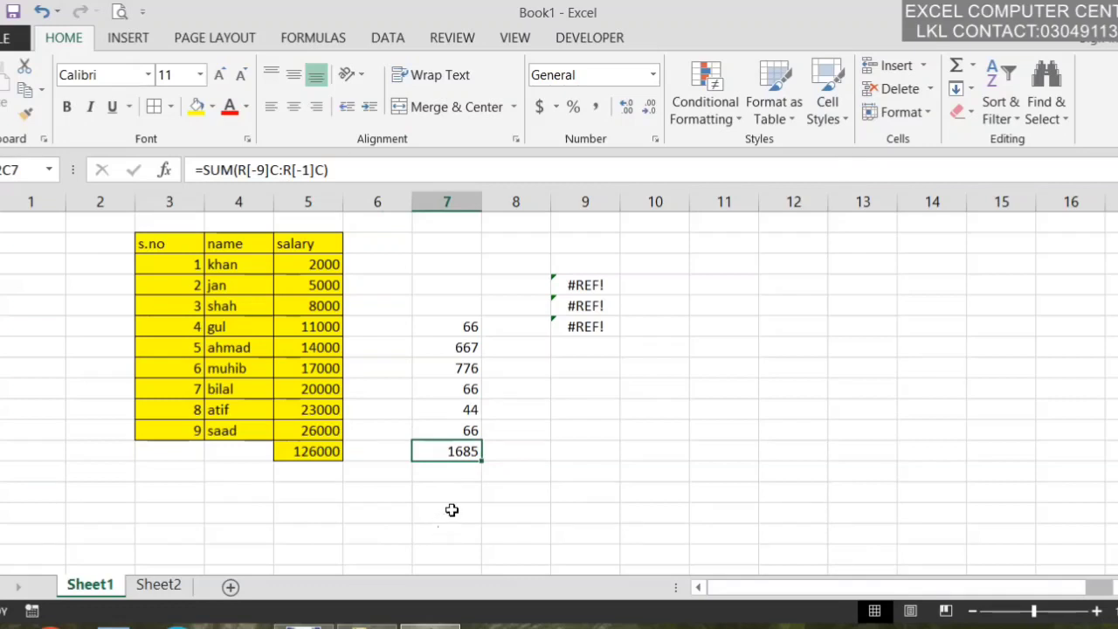
- Copy the salary amounts with their total and paste them as Values into column 11, starting in the row of serial number 2
left_click_drag(317, 274, 303, 451)
left_click(36, 92)
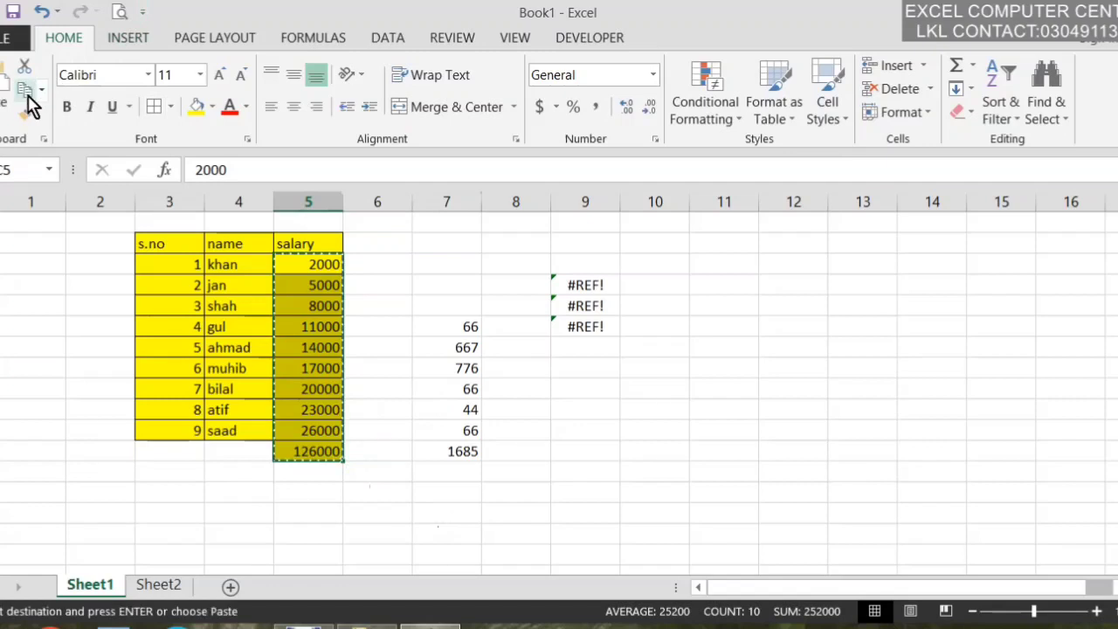
left_click(708, 281)
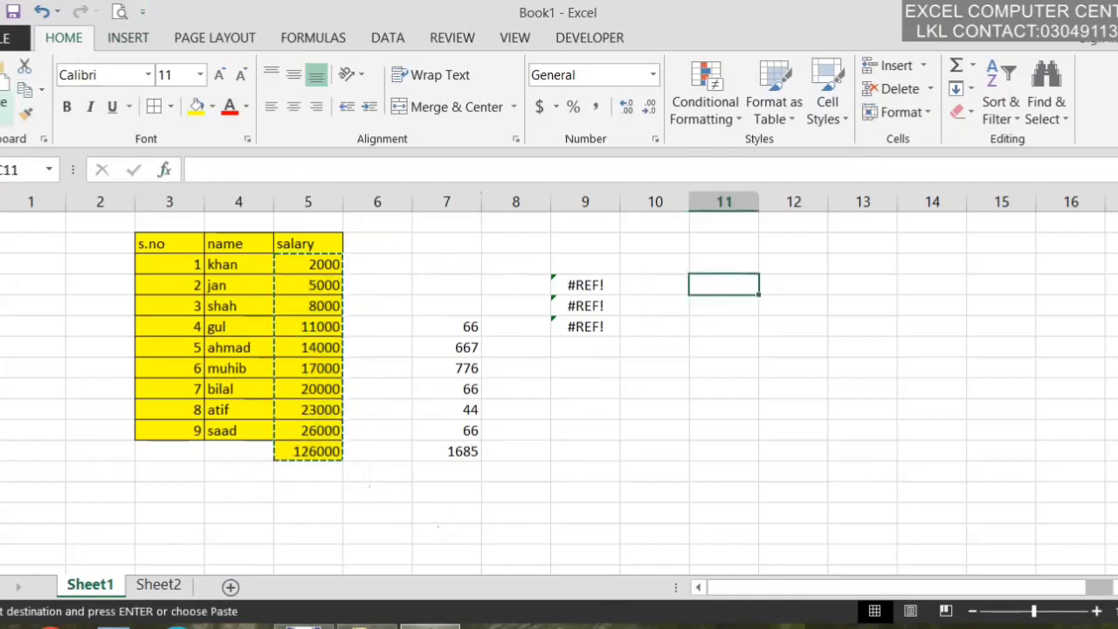
left_click(3, 108)
left_click(56, 342)
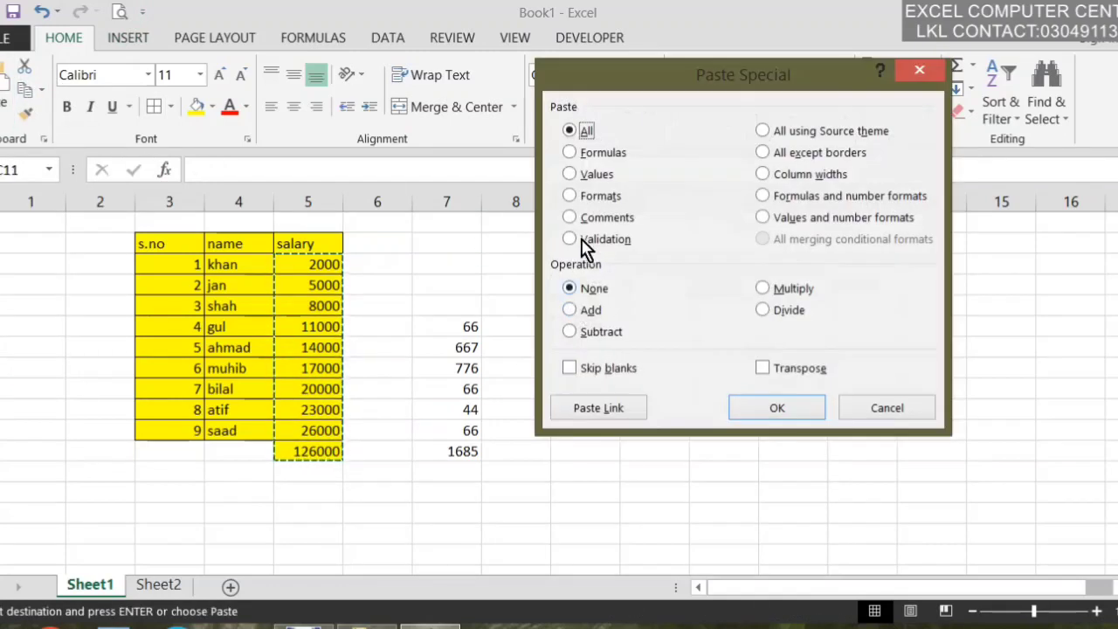
left_click(584, 175)
left_click_drag(747, 83, 318, 94)
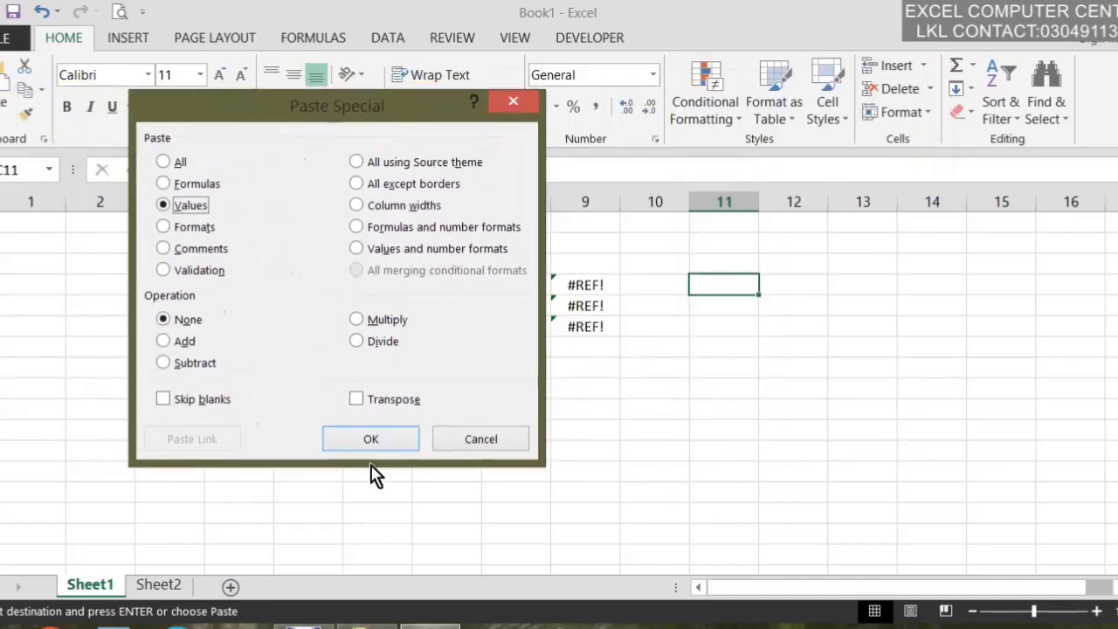
left_click(374, 442)
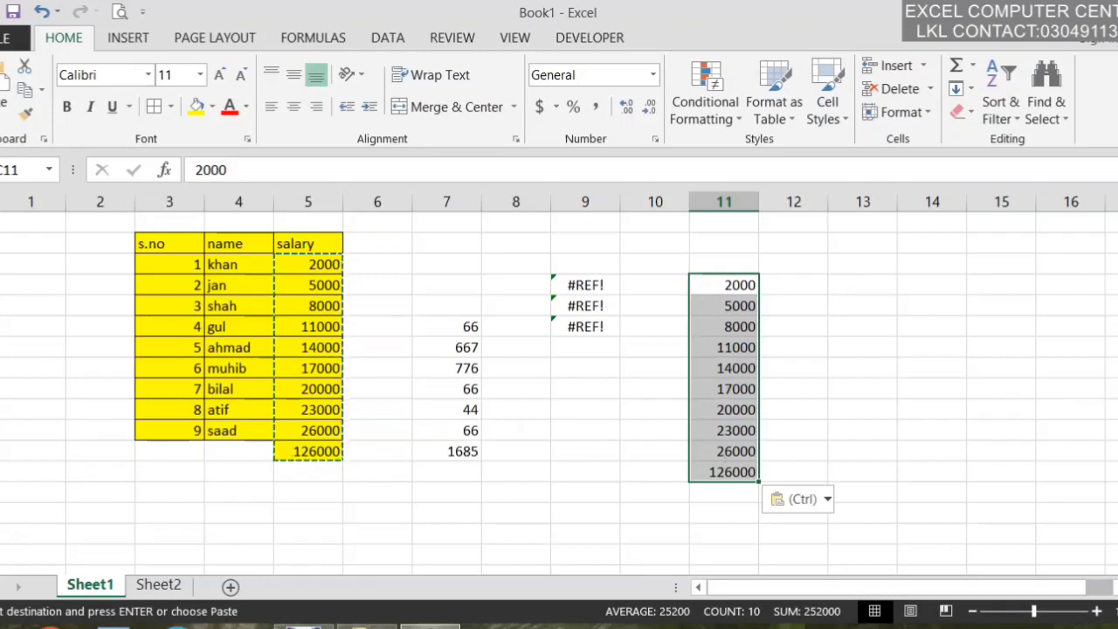
- Apply the copied salary cells' formatting to the pasted values in column 11 using Paste Special with Formats
left_click(3, 110)
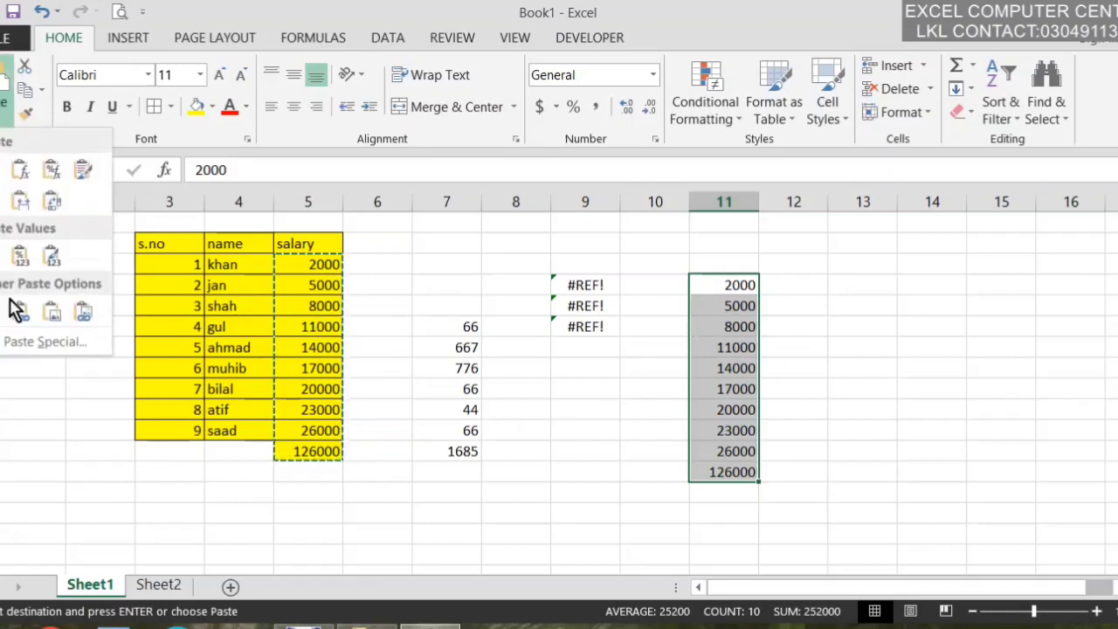
left_click(17, 344)
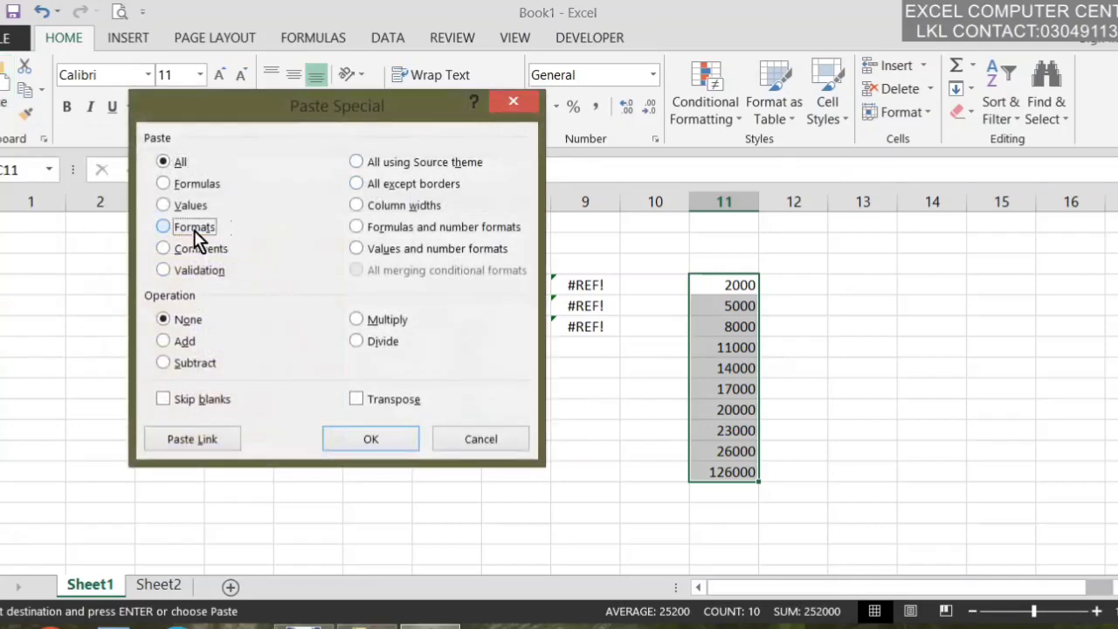
left_click(194, 230)
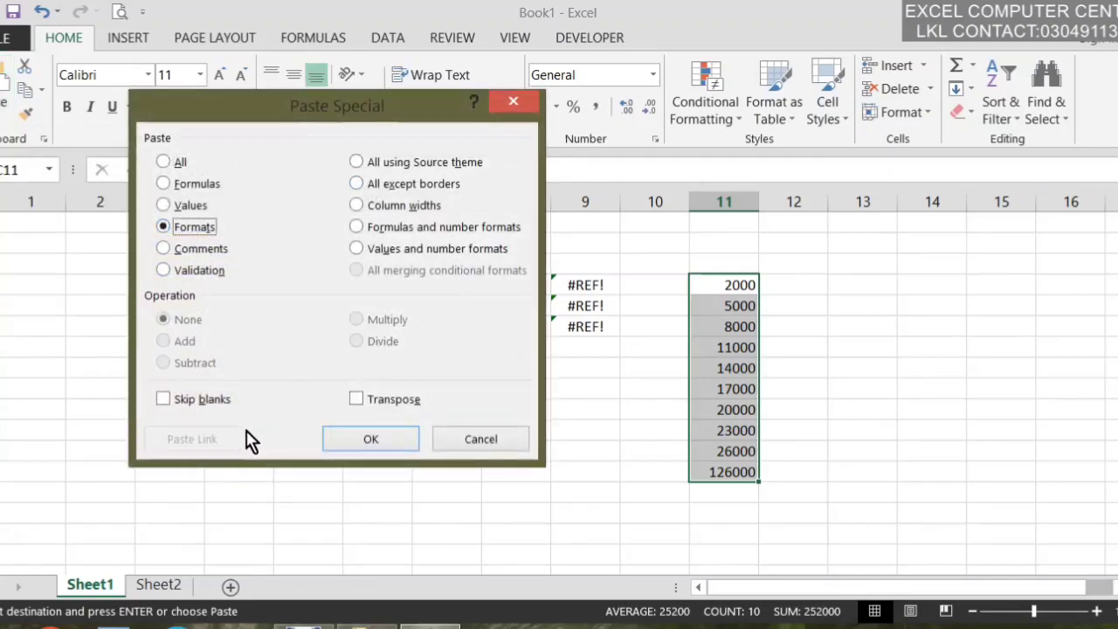
left_click(371, 444)
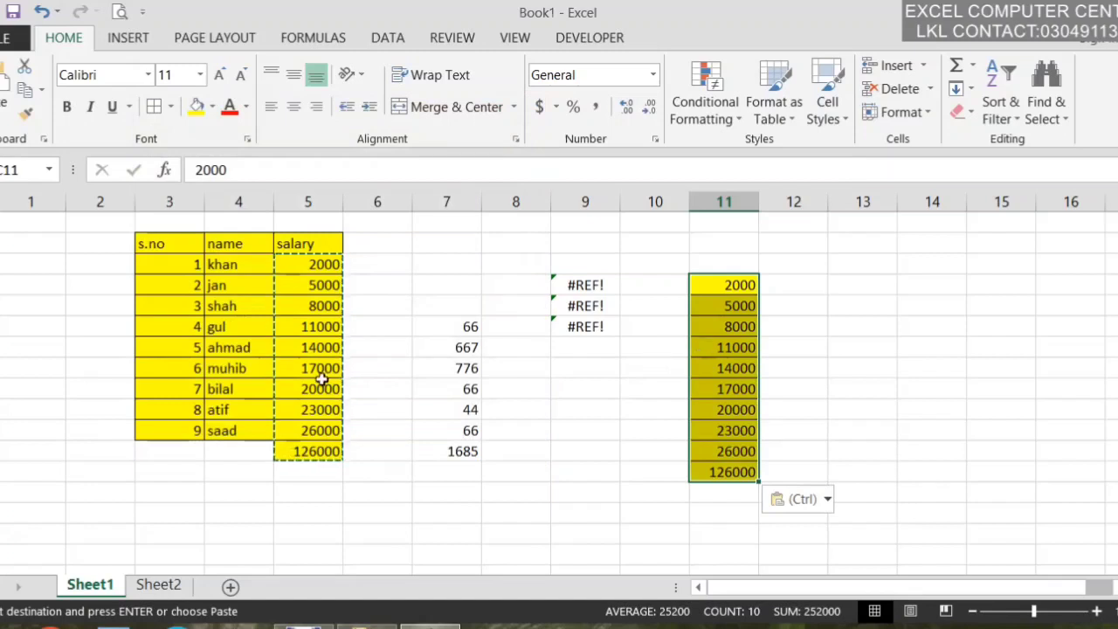
- Review the Paste Special options without pasting, and fill the fifth number in column 11 down from the cell above it
left_click(741, 367)
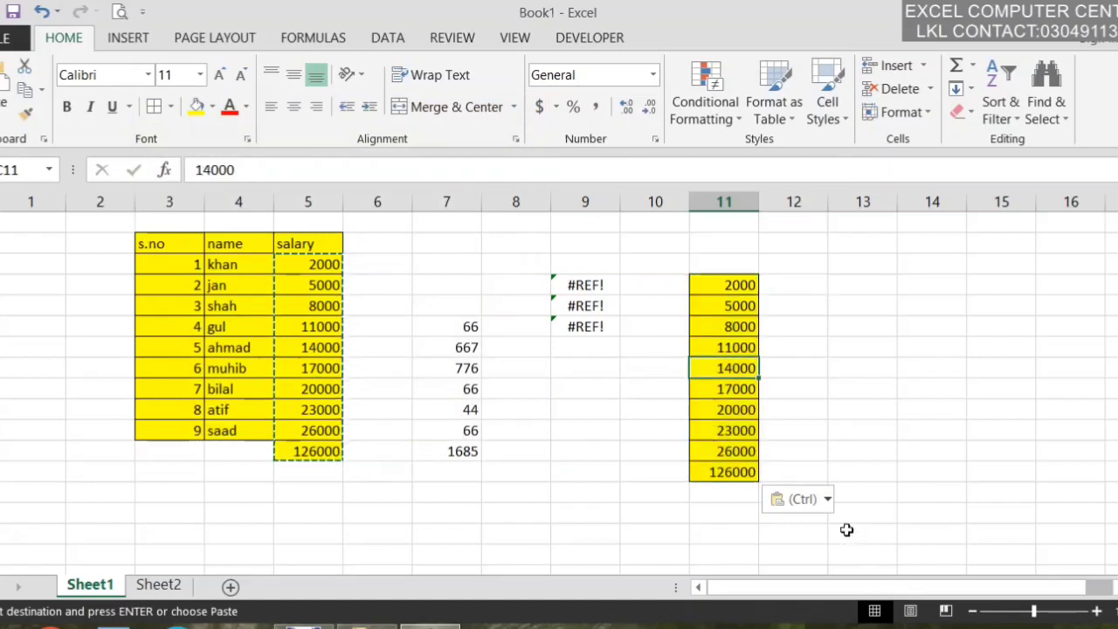
left_click(7, 110)
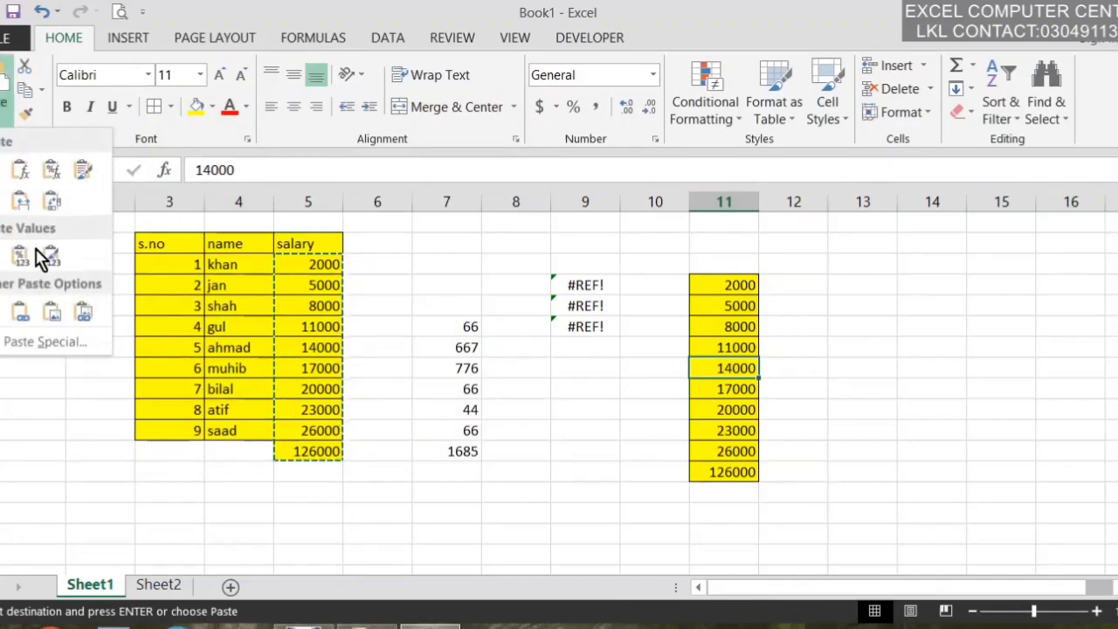
left_click(42, 342)
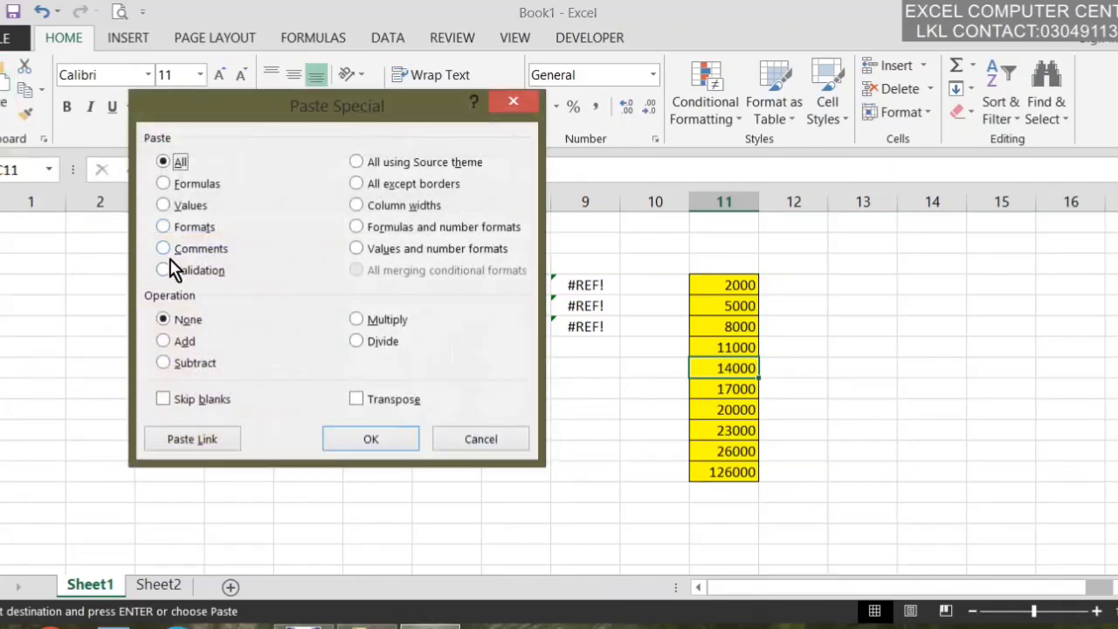
left_click(480, 439)
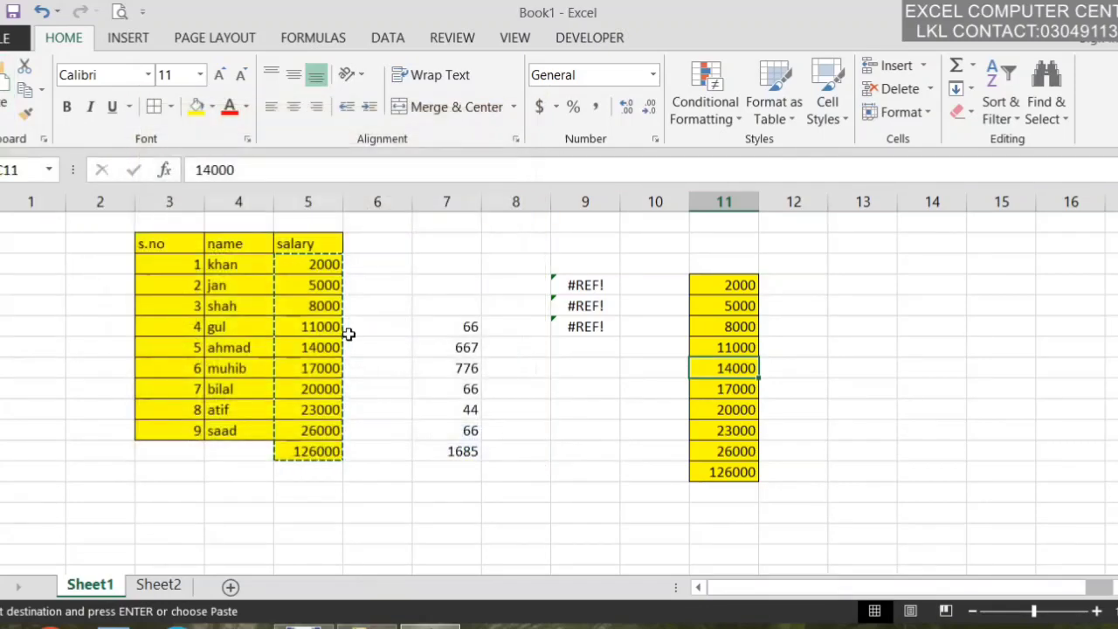
key("ctrl+d")
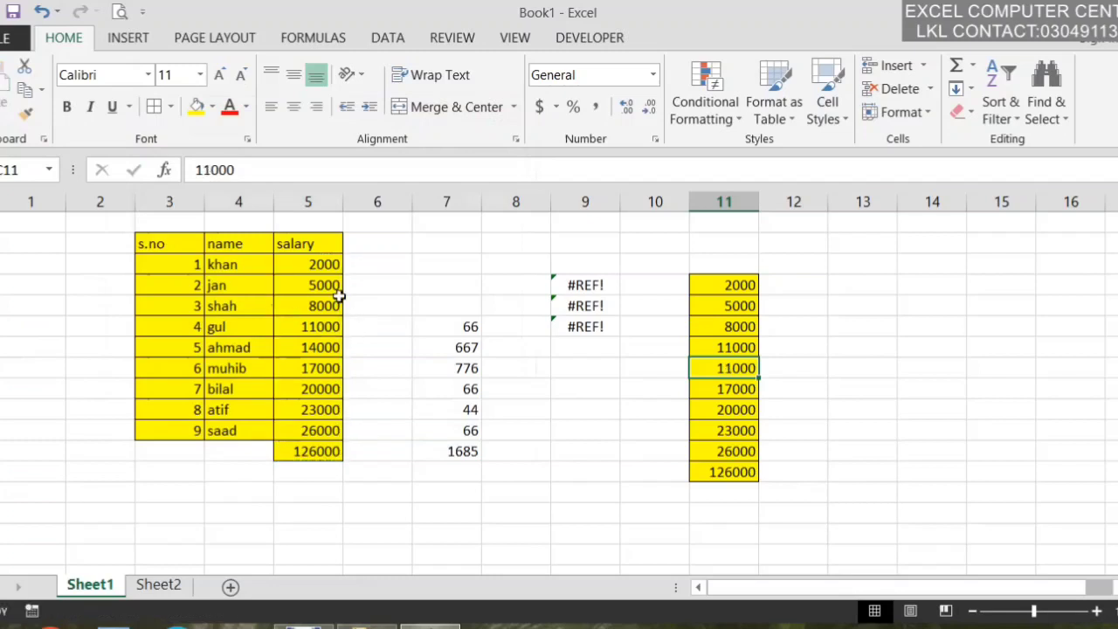
- Add new comments without extra text to the salary cells of serial numbers 2, 3 and 4
left_click(323, 285)
left_click(486, 38)
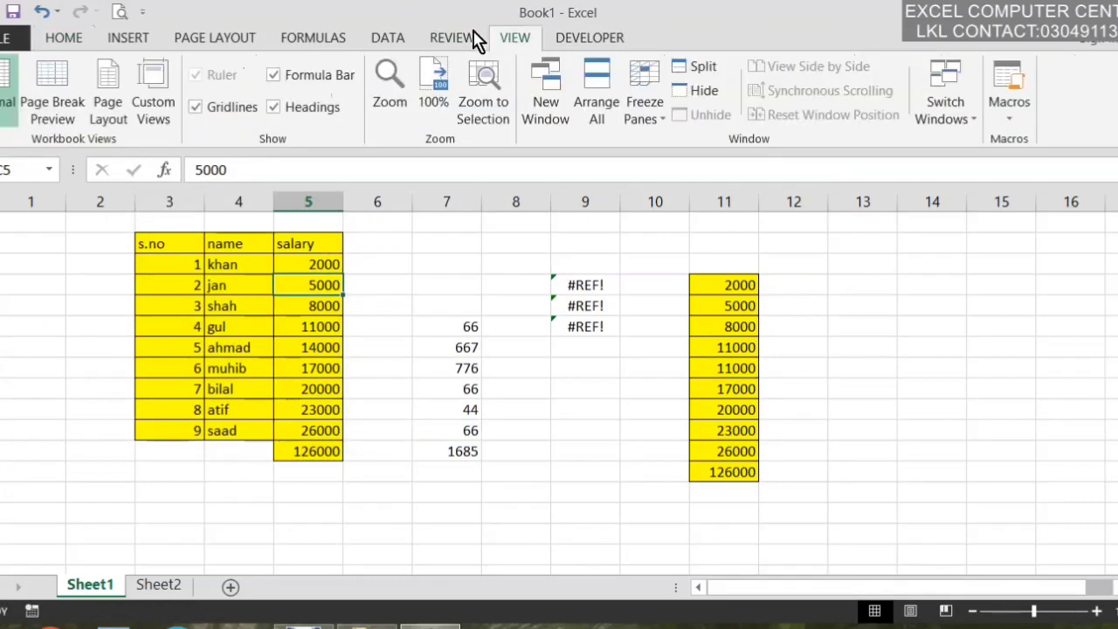
left_click(447, 39)
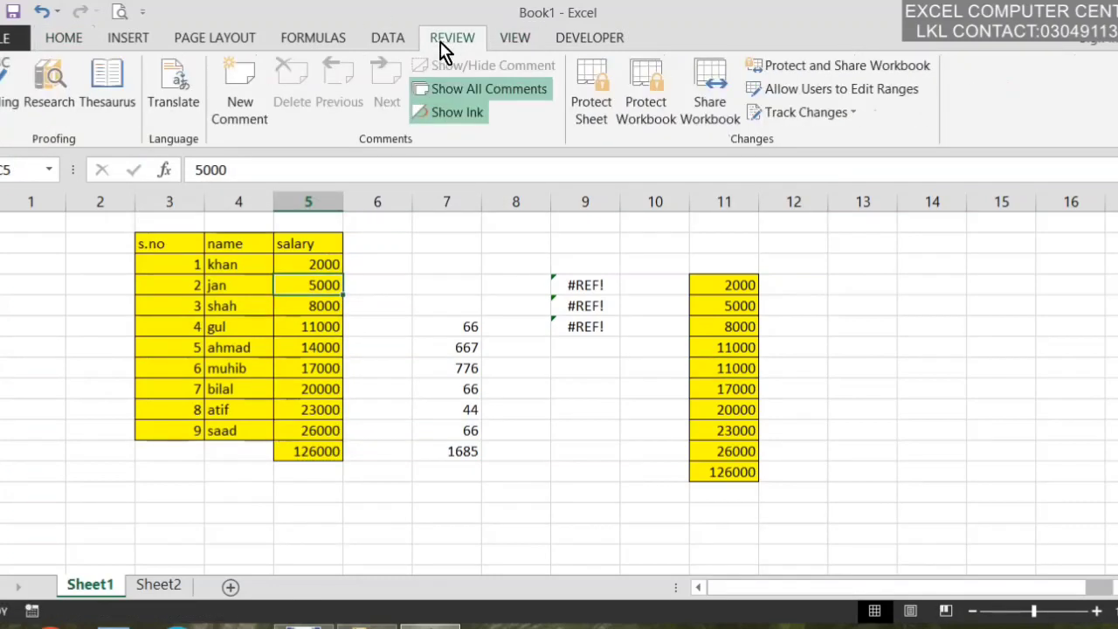
left_click(239, 96)
left_click(328, 306)
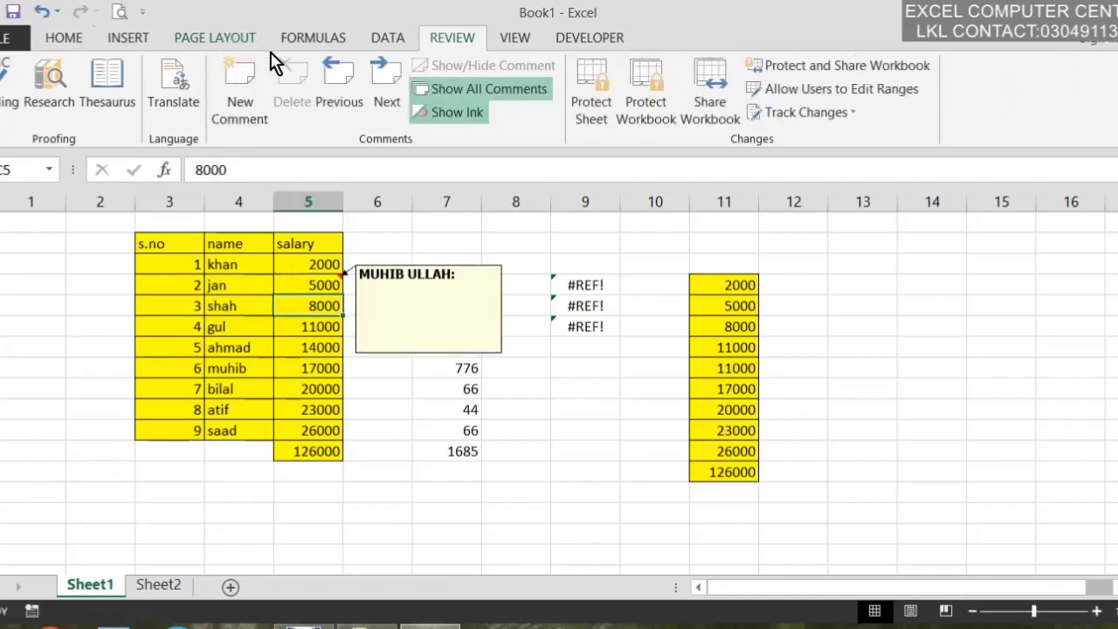
left_click(262, 83)
left_click(327, 328)
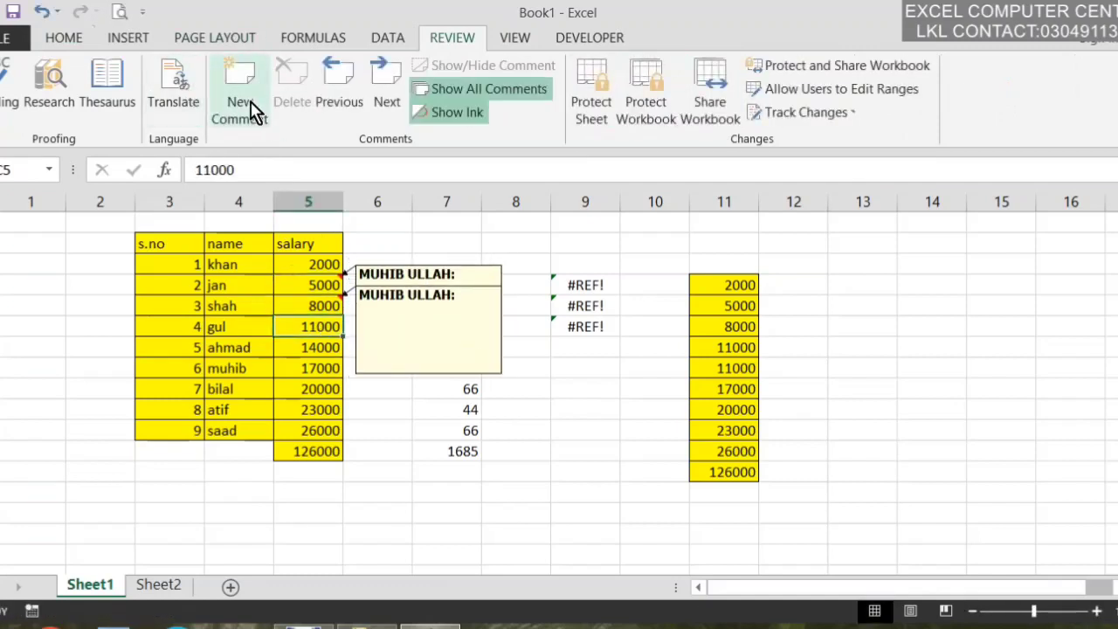
left_click(250, 111)
left_click(329, 382)
- Copy the salary amounts with their total and paste only their Comments onto the matching values in column 11
left_click_drag(322, 264, 320, 449)
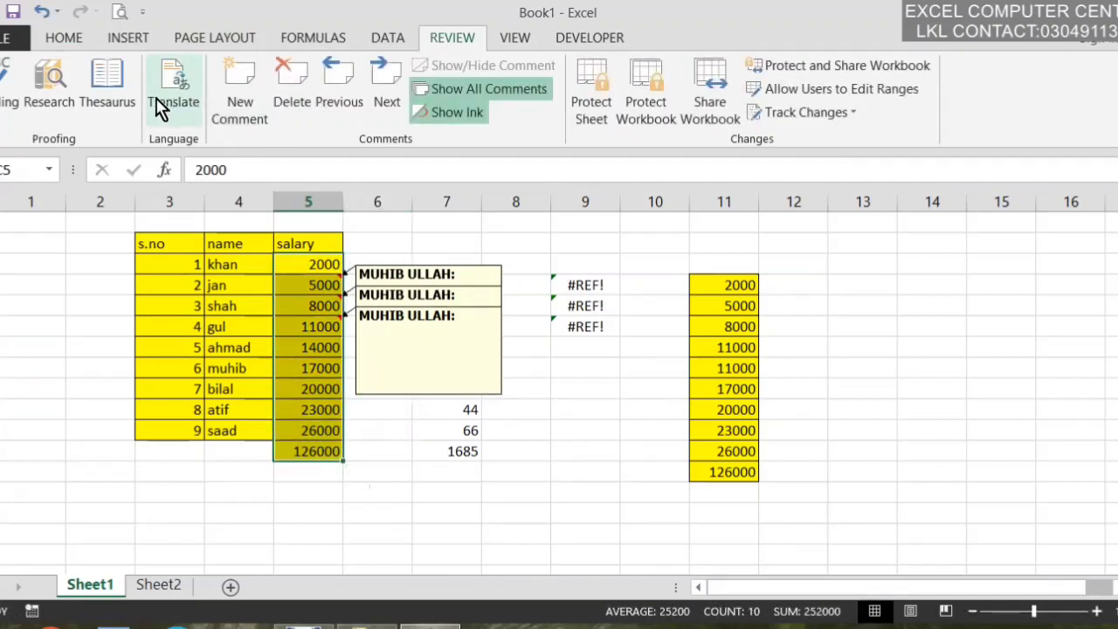
left_click(49, 42)
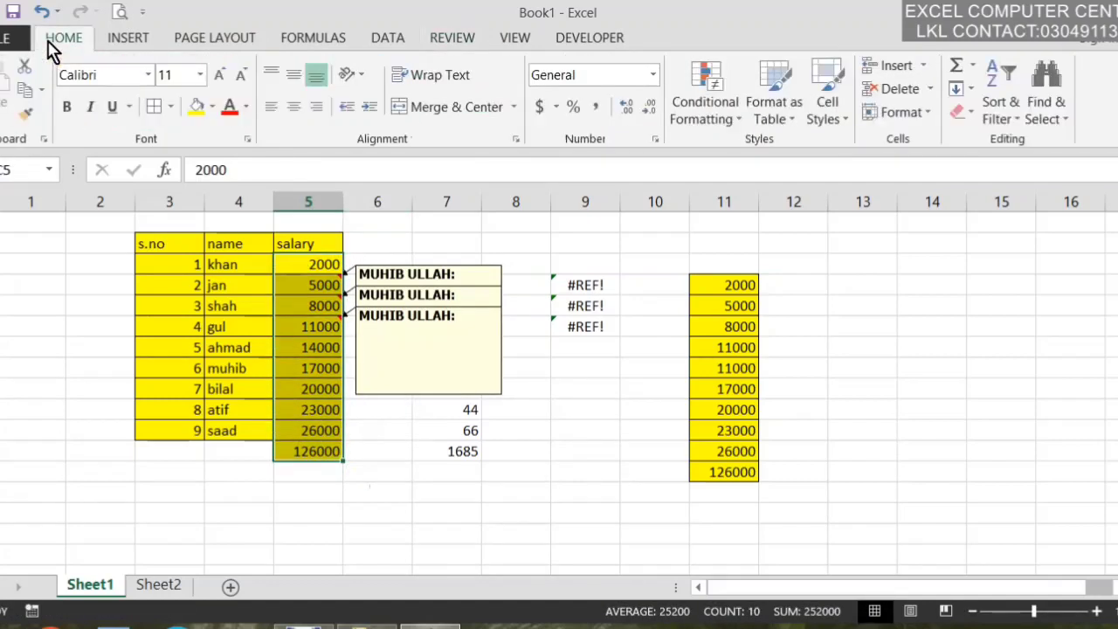
left_click(25, 89)
left_click_drag(742, 295, 742, 472)
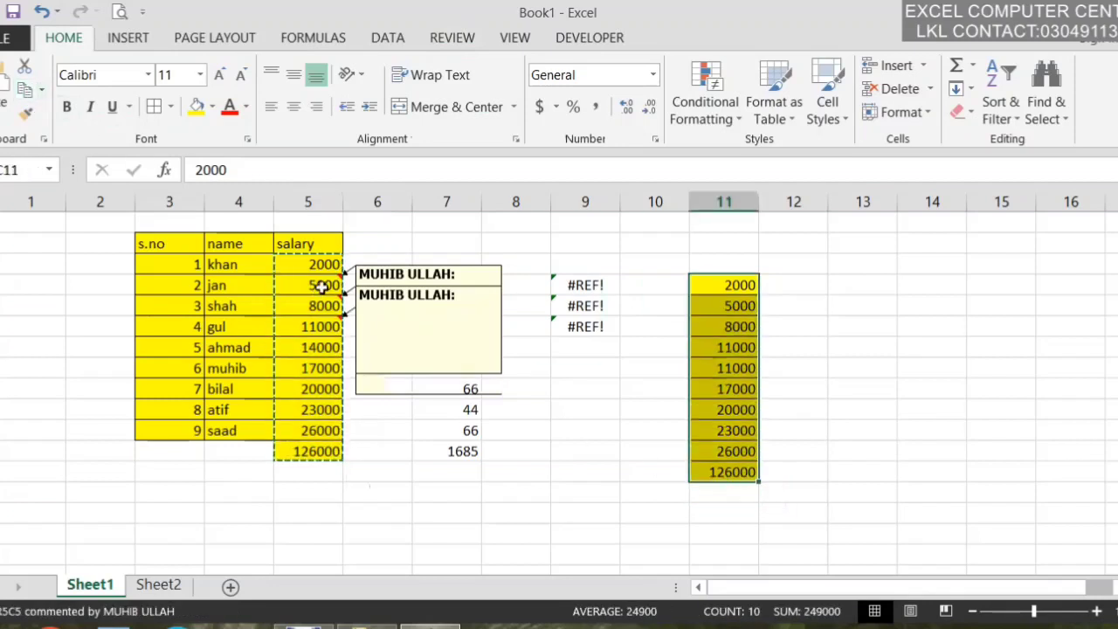
key("ctrl+v")
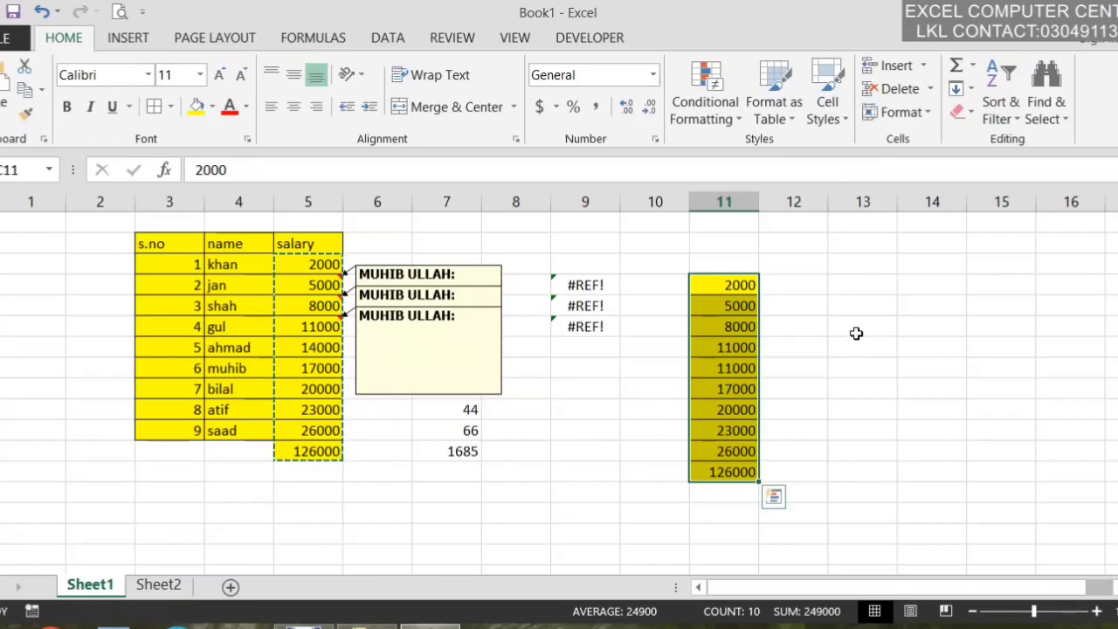
left_click(5, 109)
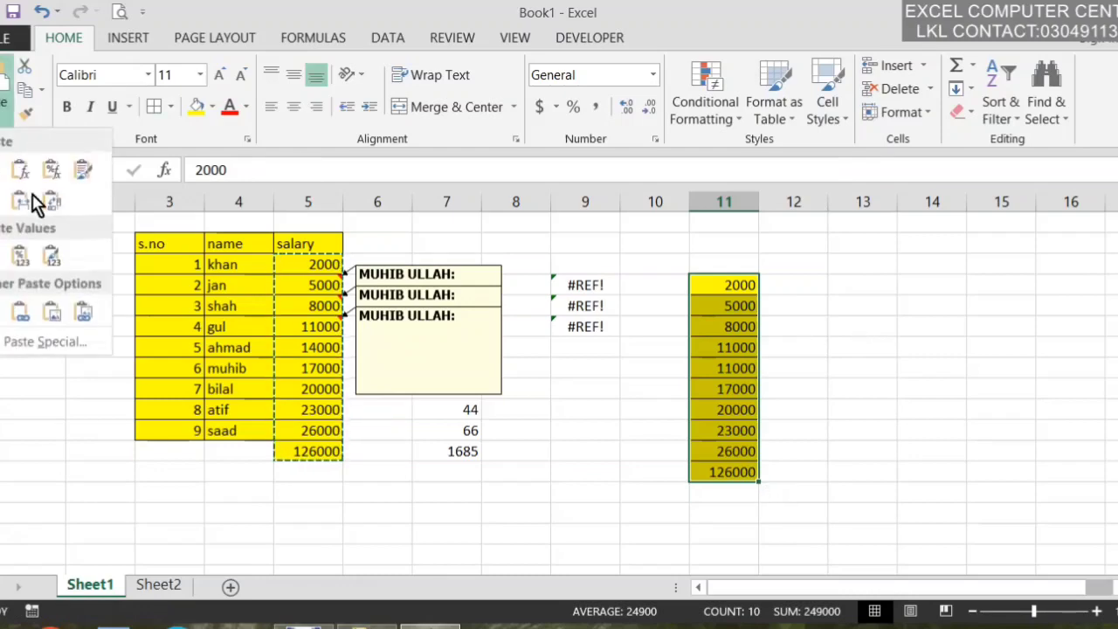
left_click(45, 342)
left_click(196, 246)
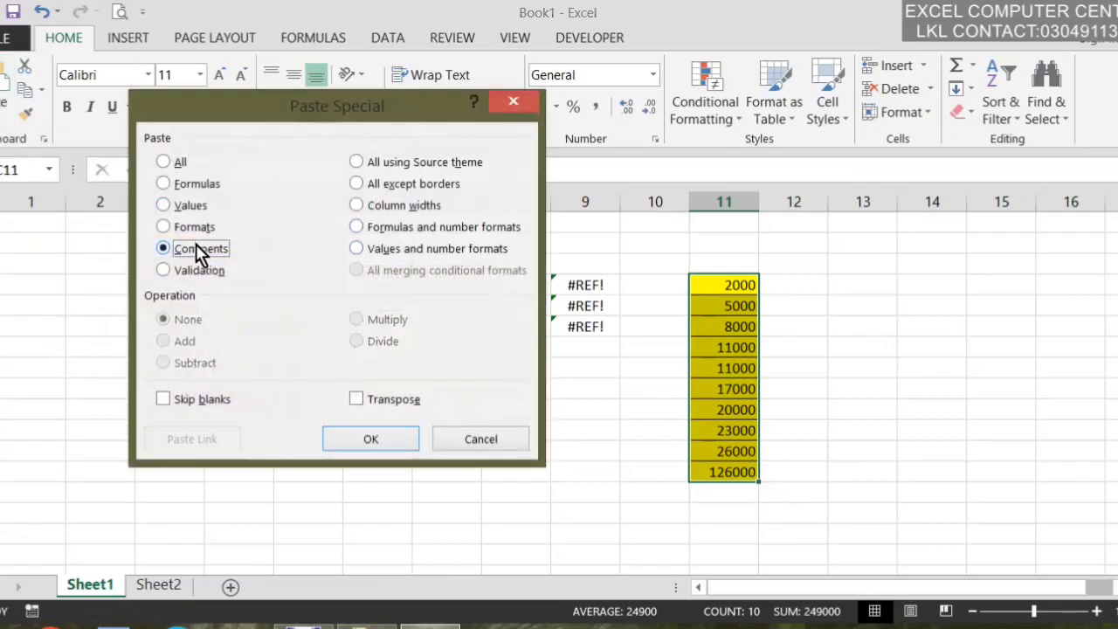
left_click(379, 429)
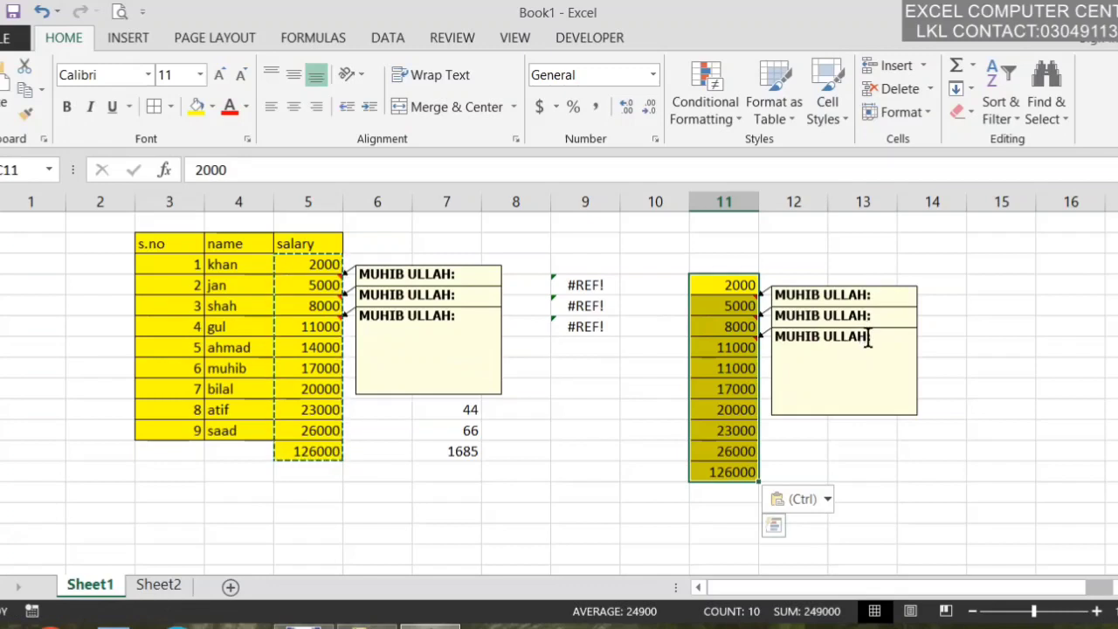
left_click(594, 408)
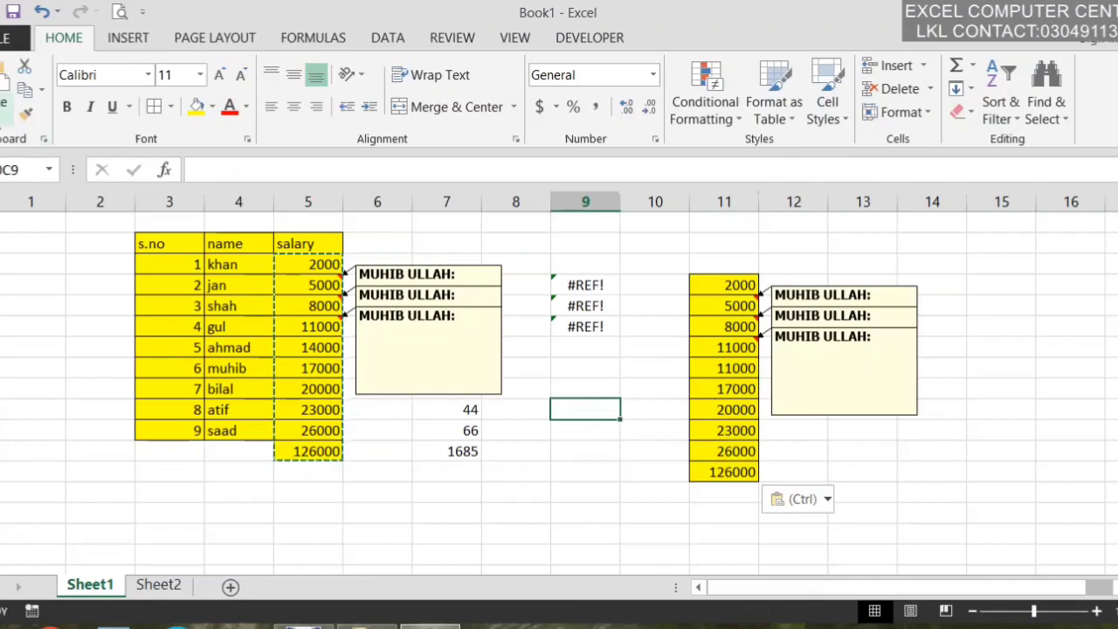
left_click(7, 121)
left_click(87, 329)
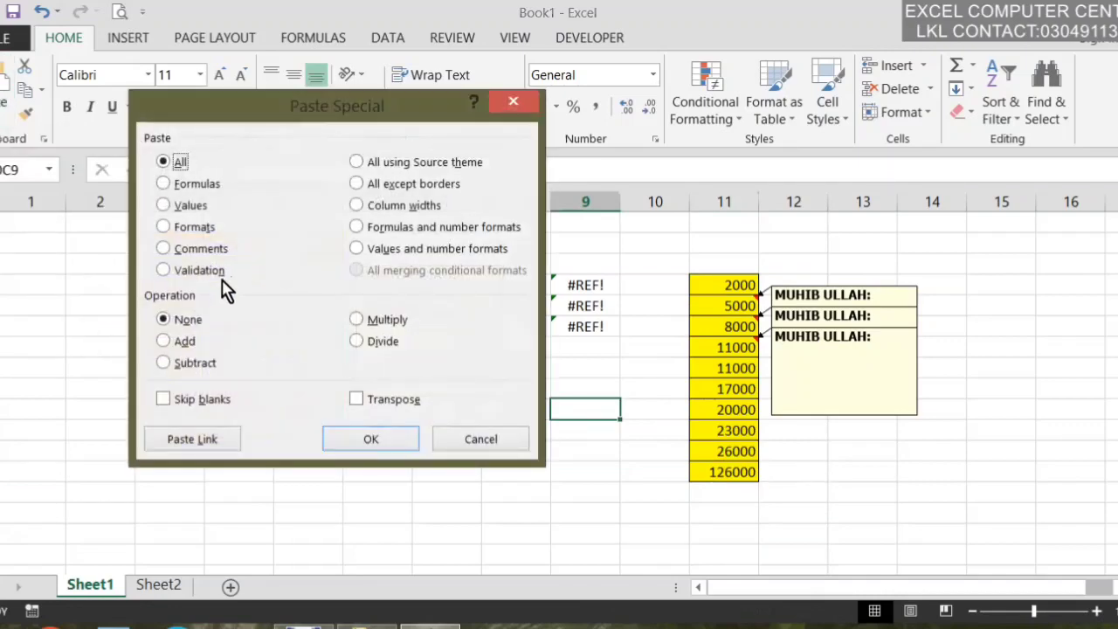
left_click(449, 436)
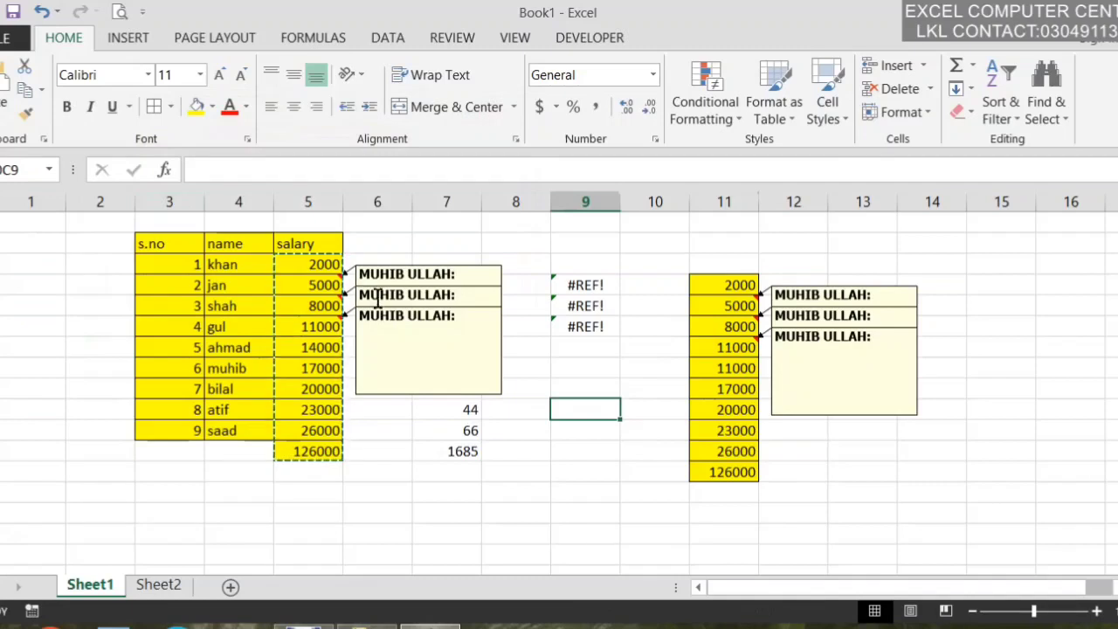
- Clear the comments and the contents of the salary amounts and their total in column 5, keeping the formatting
left_click(961, 111)
left_click(1050, 215)
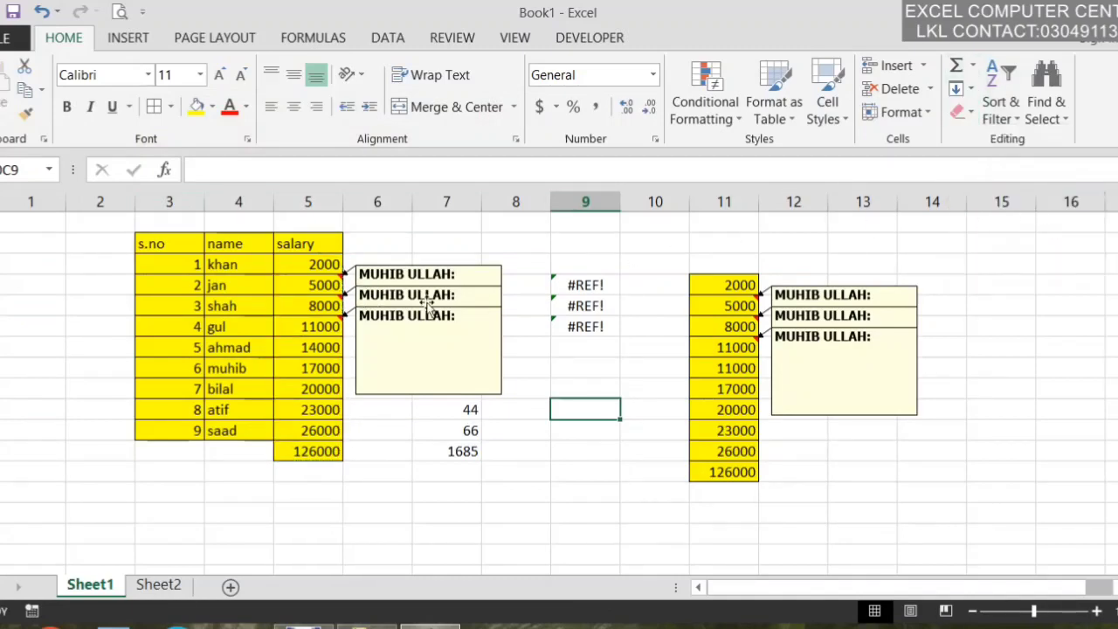
left_click_drag(329, 262, 297, 445)
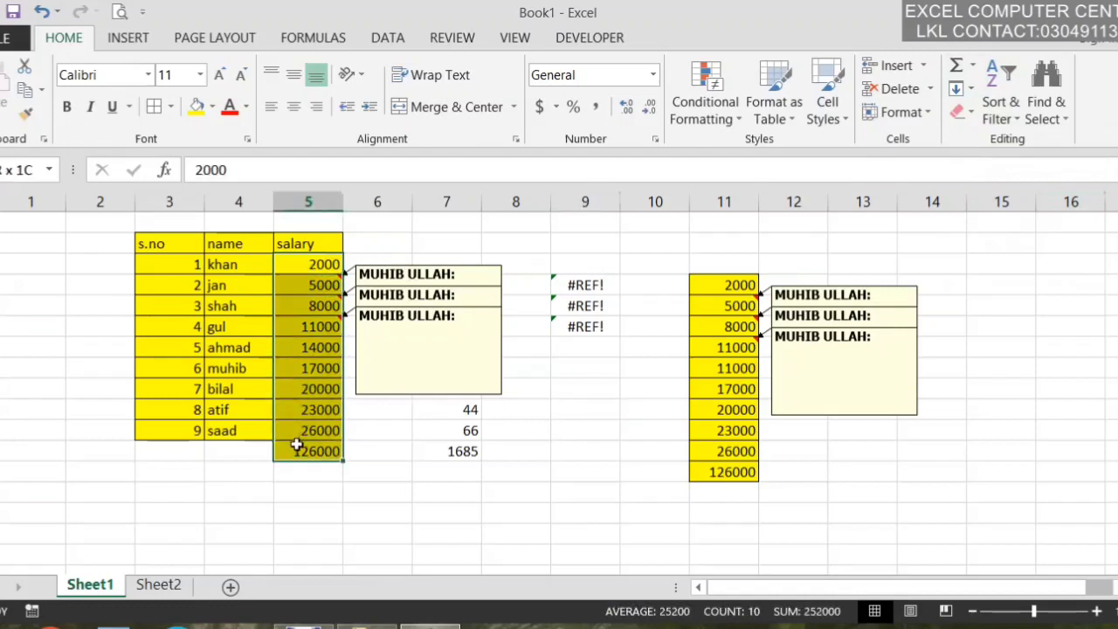
left_click(963, 112)
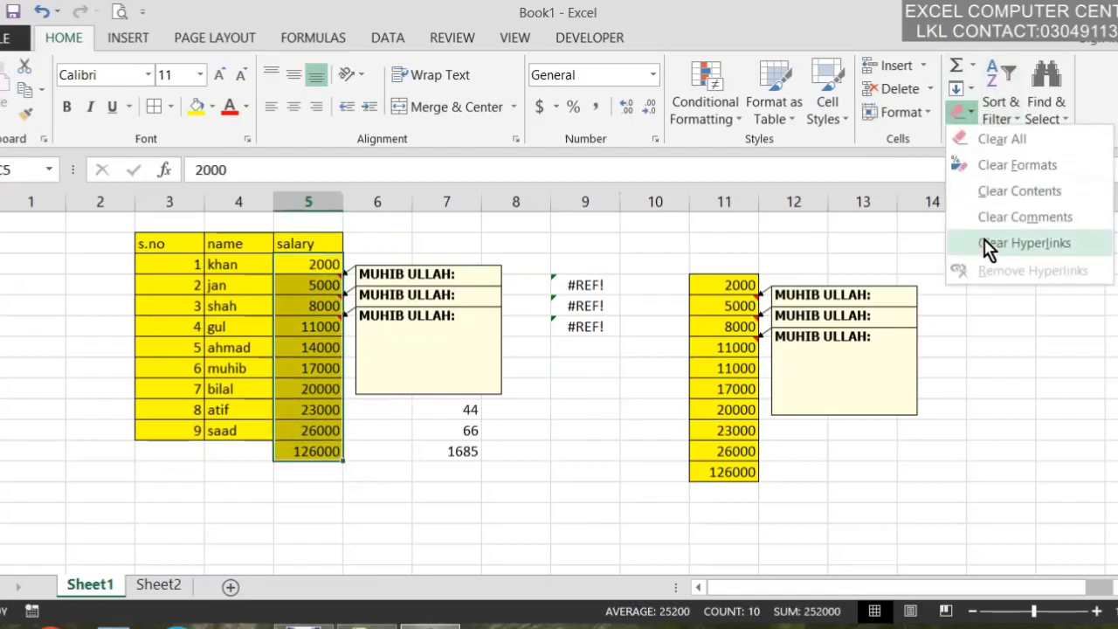
left_click(996, 219)
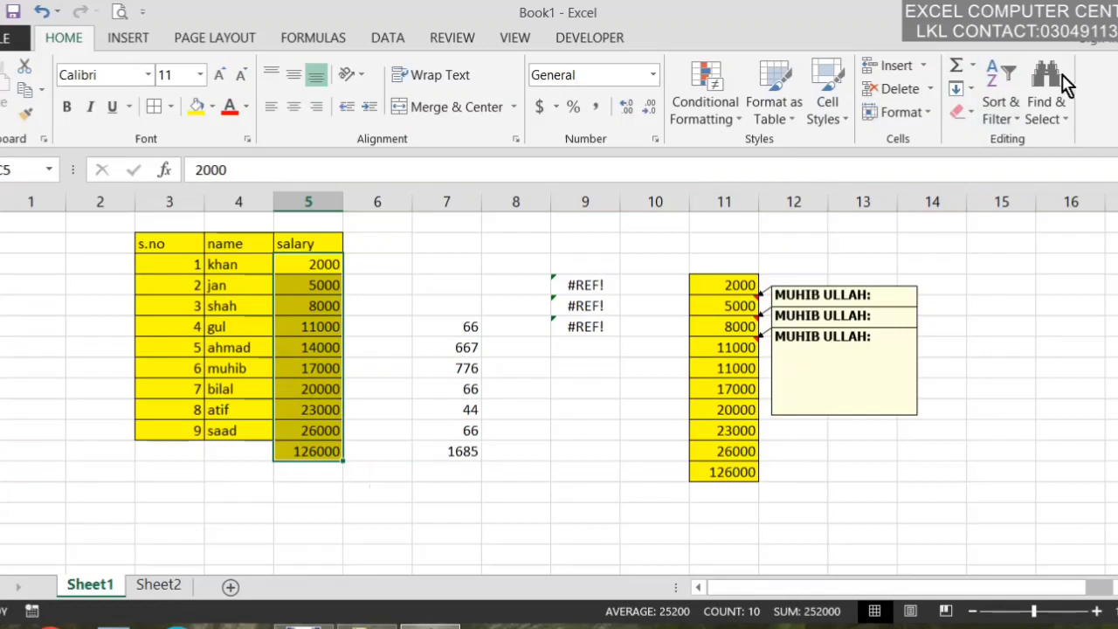
left_click(960, 112)
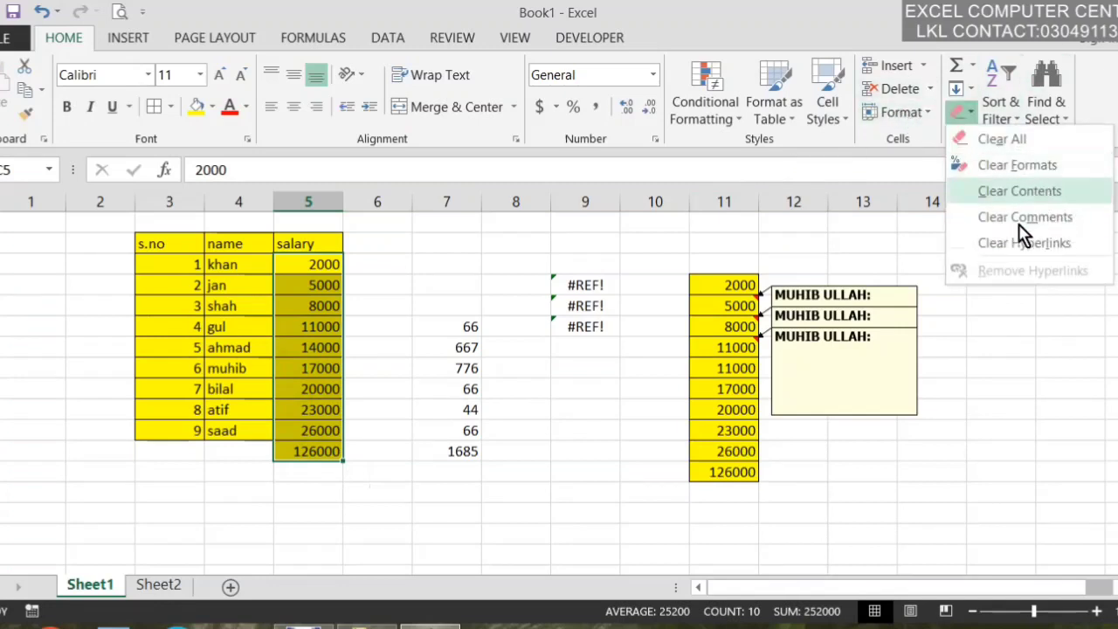
left_click(1031, 194)
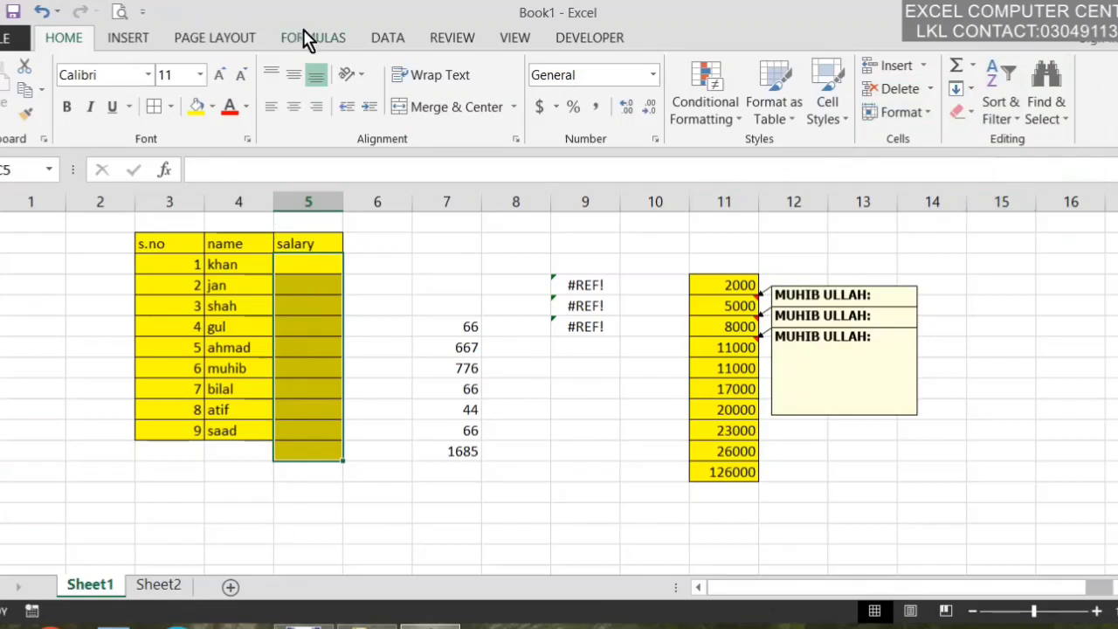
- Apply data validation to the emptied salary cells, allowing only whole numbers between 100 and 800
left_click(387, 39)
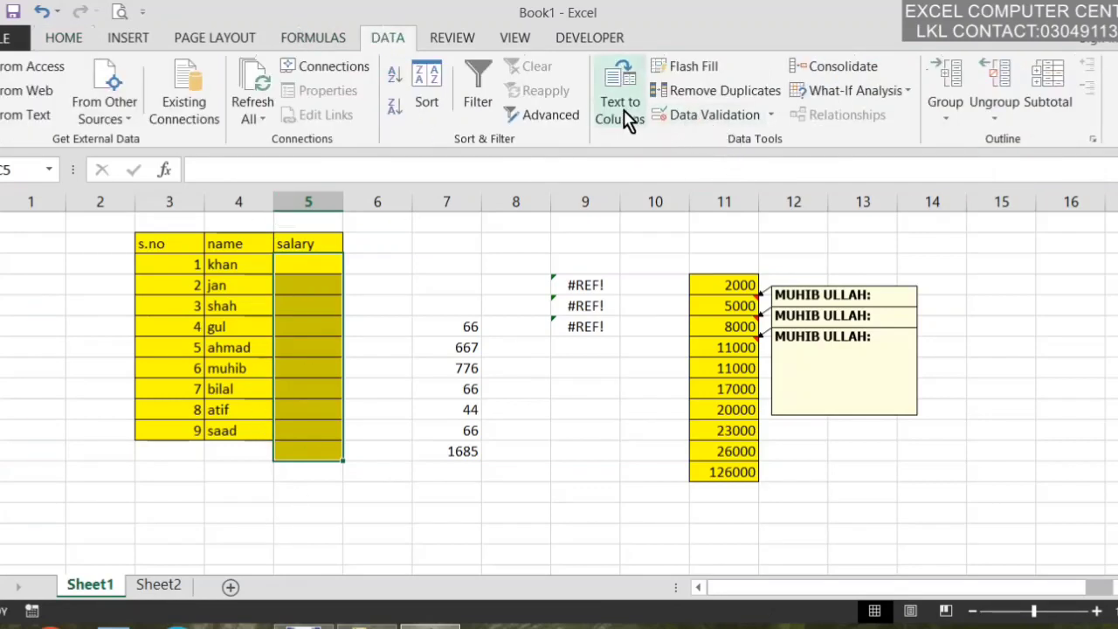
left_click(772, 115)
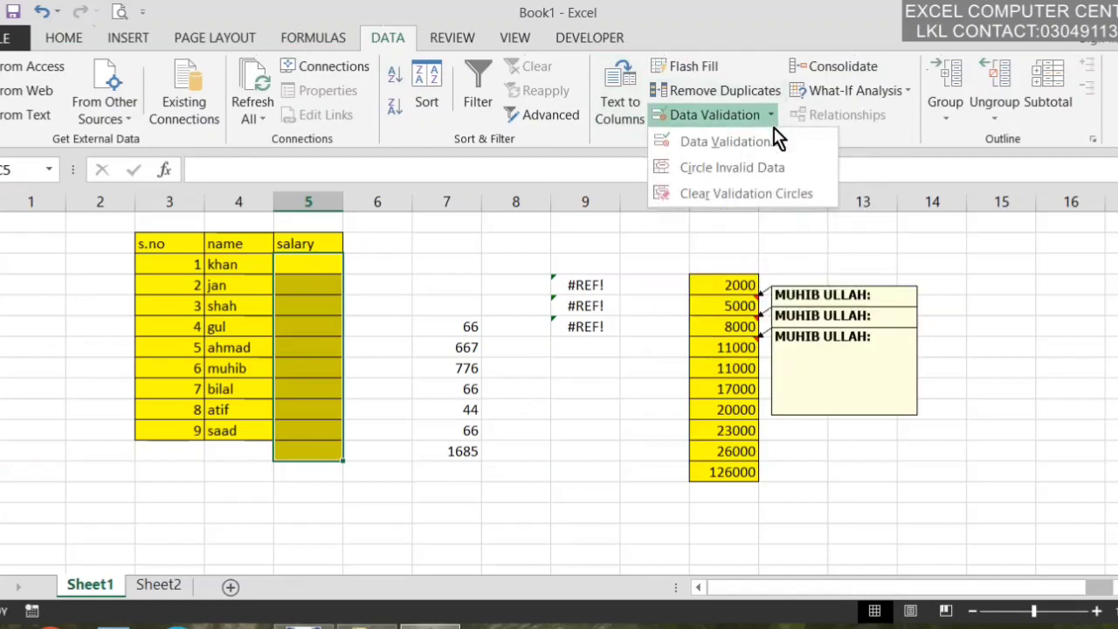
left_click(786, 143)
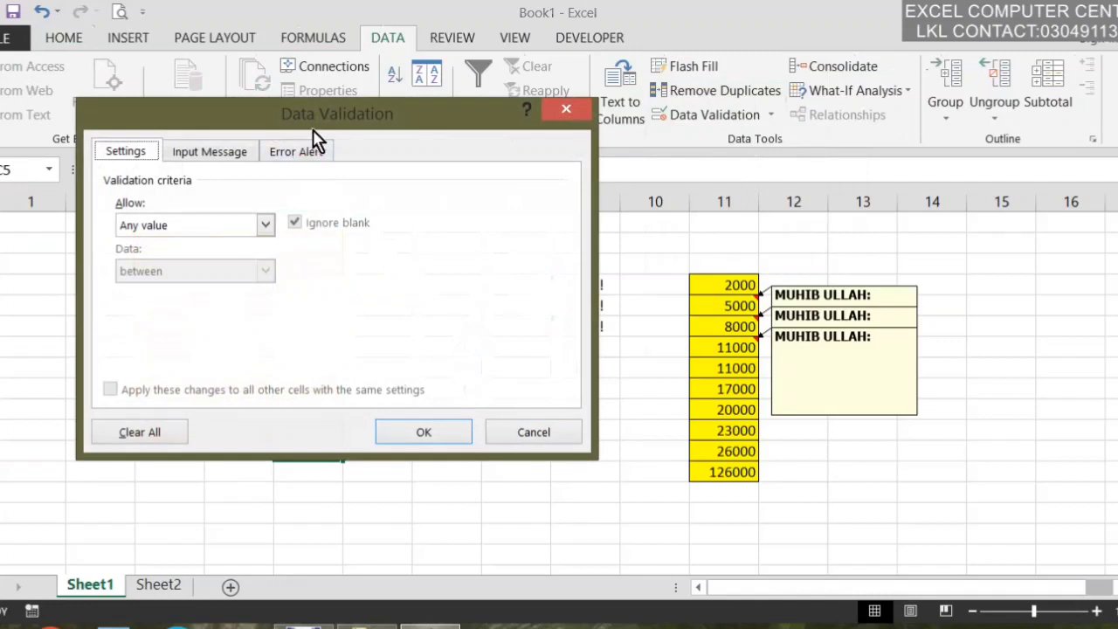
left_click_drag(313, 129, 406, 174)
left_click(365, 253)
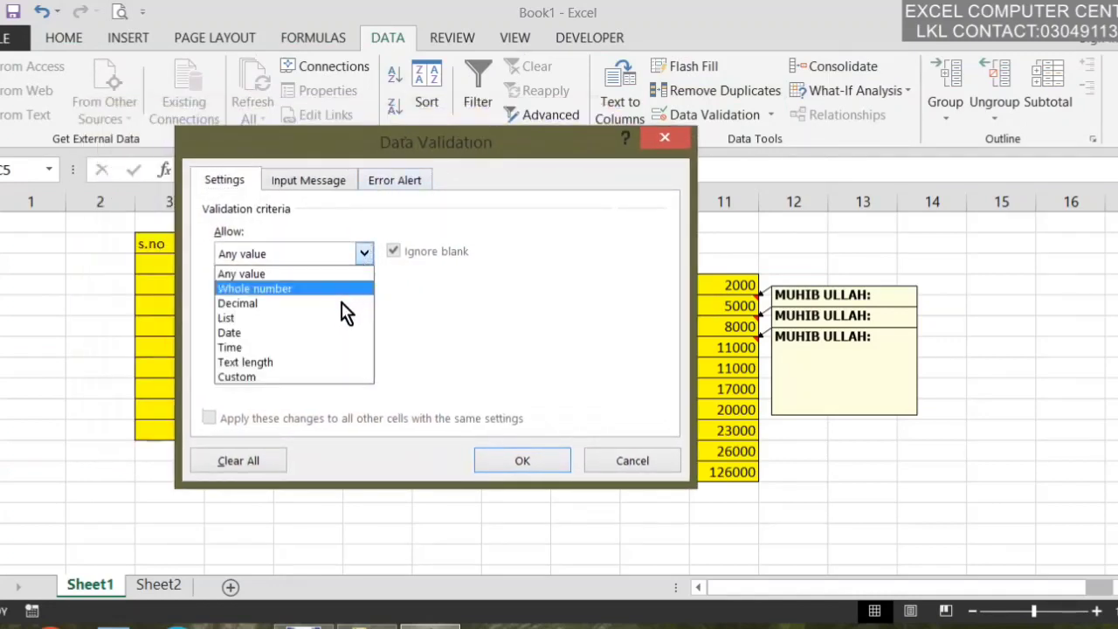
left_click(318, 290)
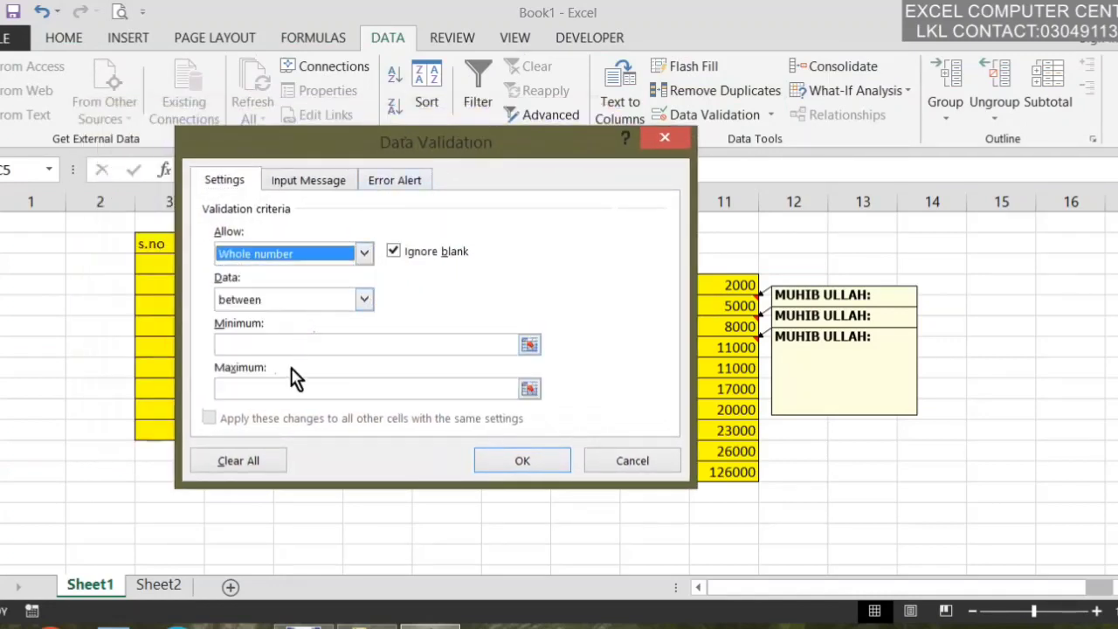
left_click(285, 343)
type("100")
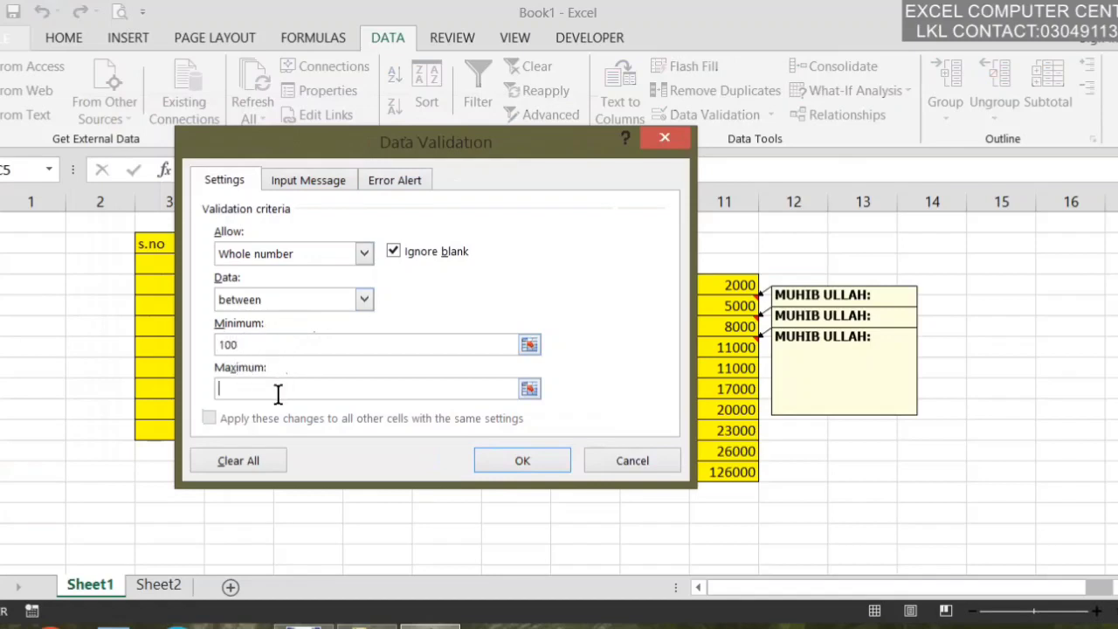
key("Tab")
type("800")
left_click(538, 464)
- Enter 100 as the salary of serial number 1 in the validated column
left_click(323, 273)
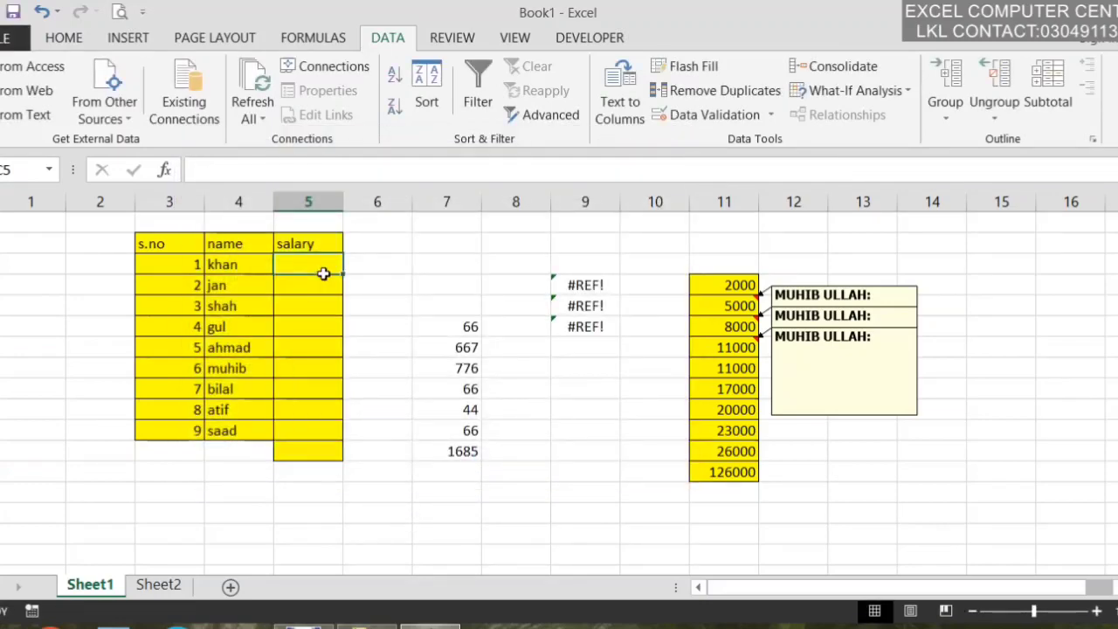
type("100")
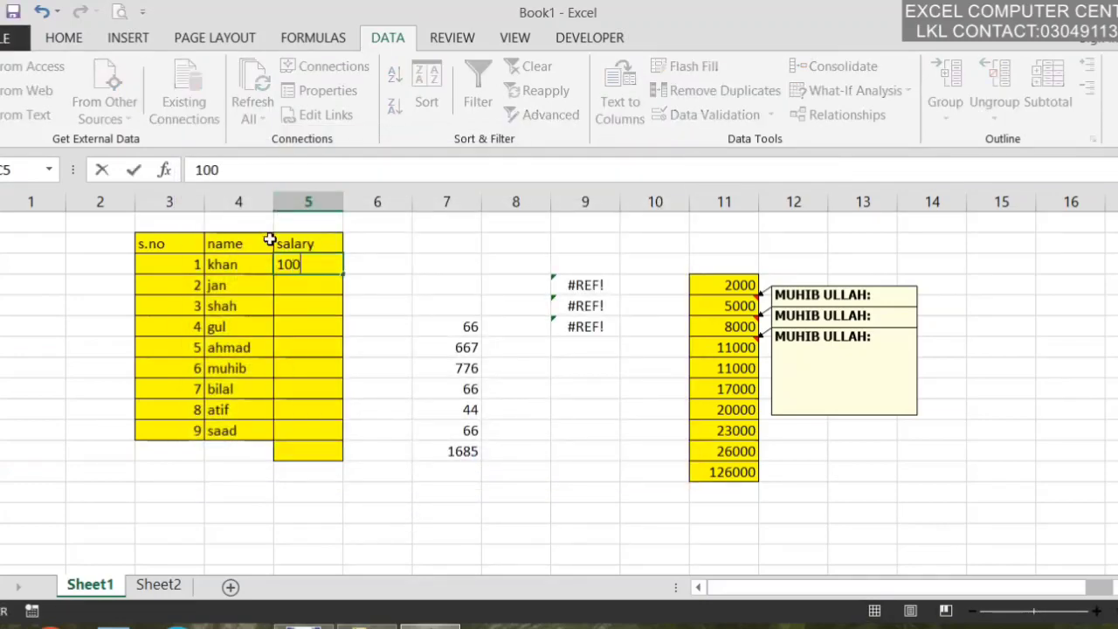
key("Return")
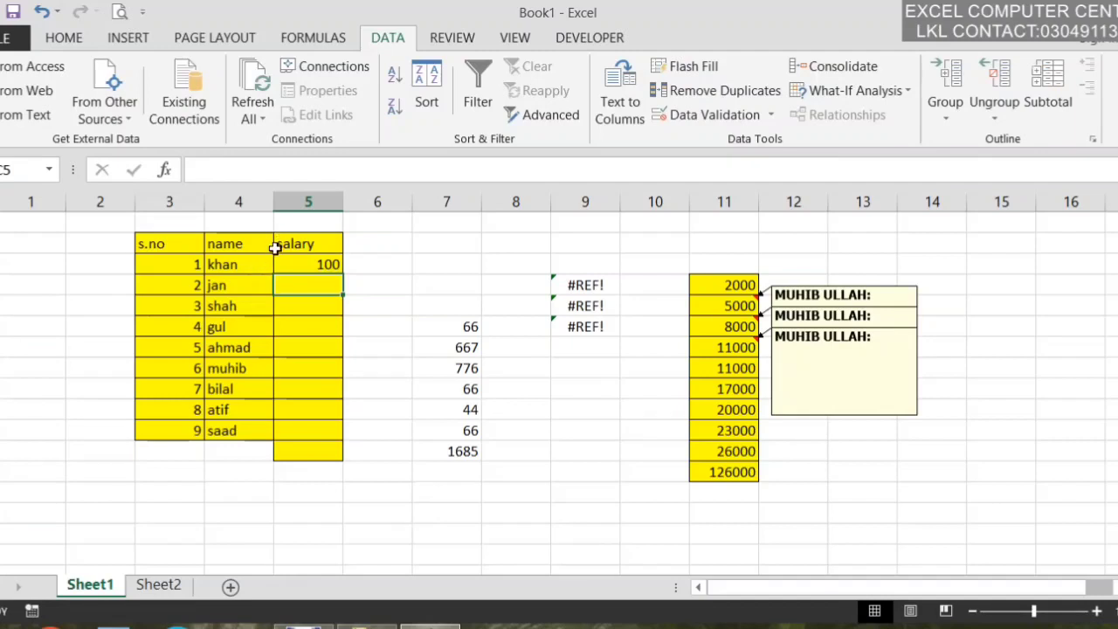
- Try the out-of-range salaries 9 and 99 for serial number 2 and replace them with 101
type("9")
key("Return")
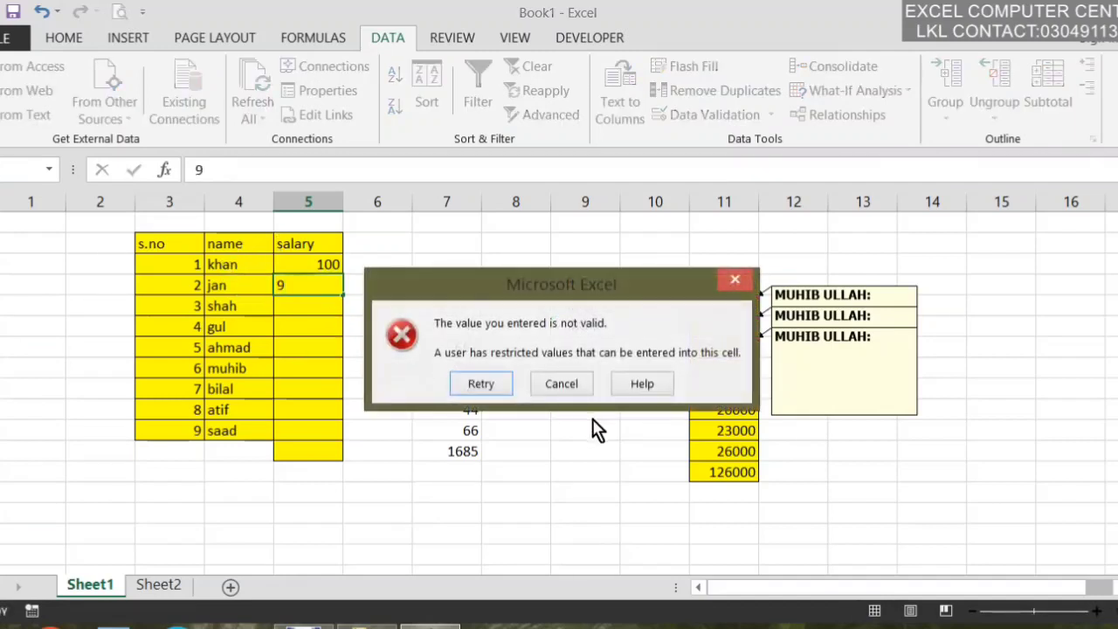
left_click(479, 385)
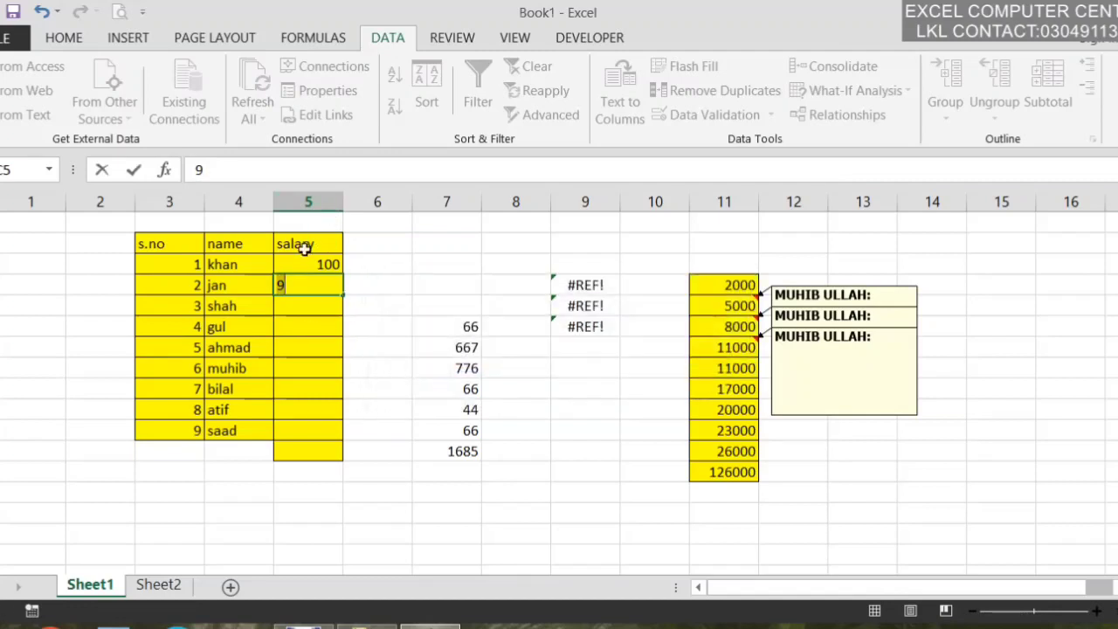
type("99")
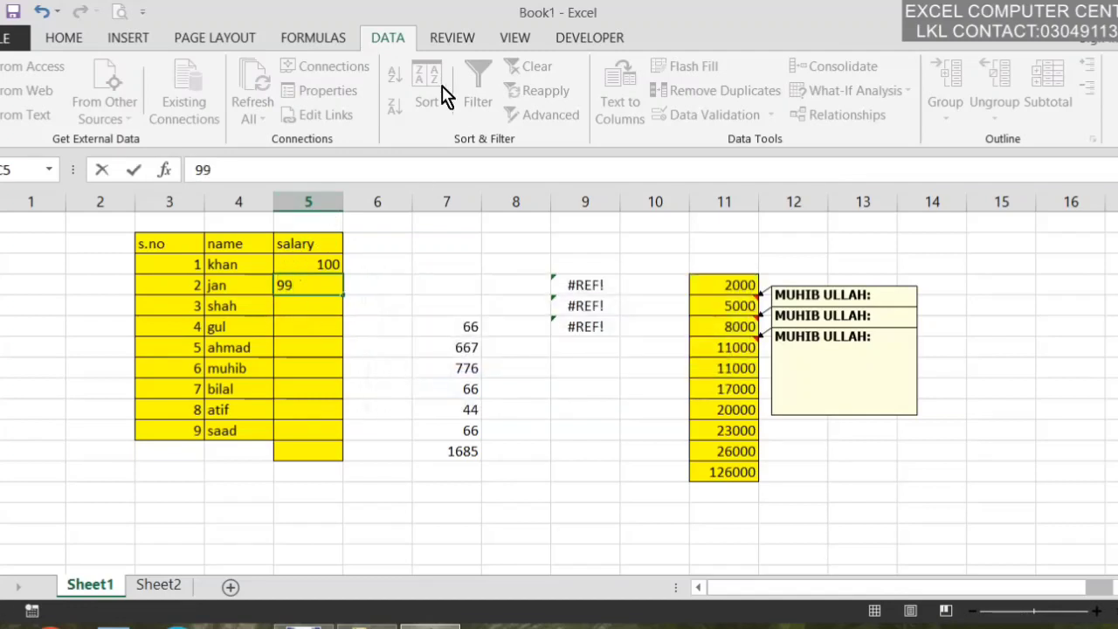
key("Return")
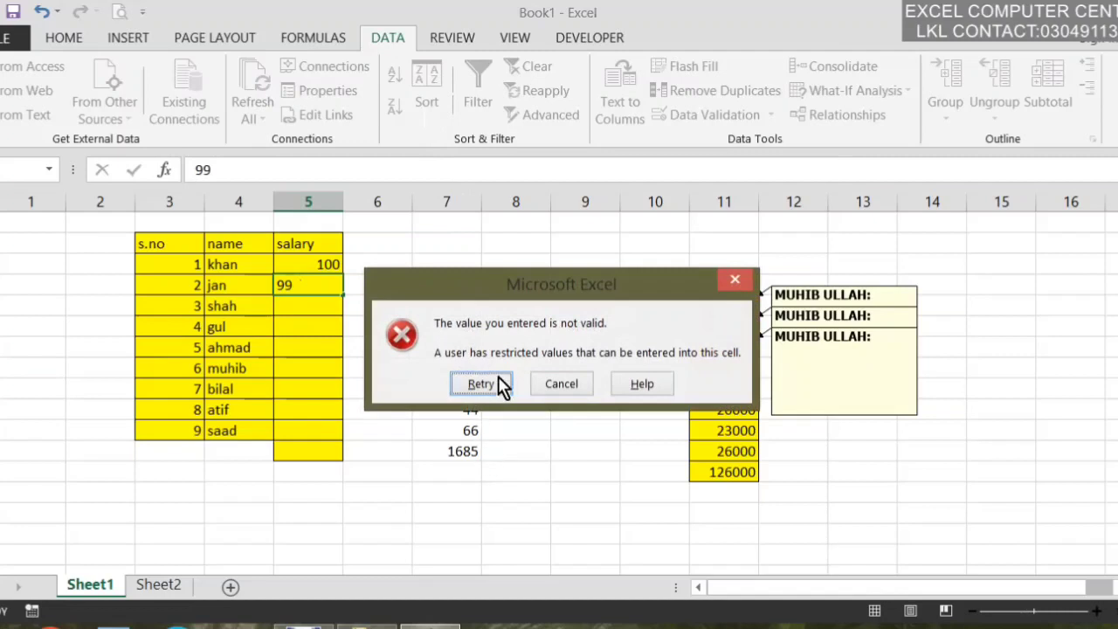
left_click(500, 384)
type("101")
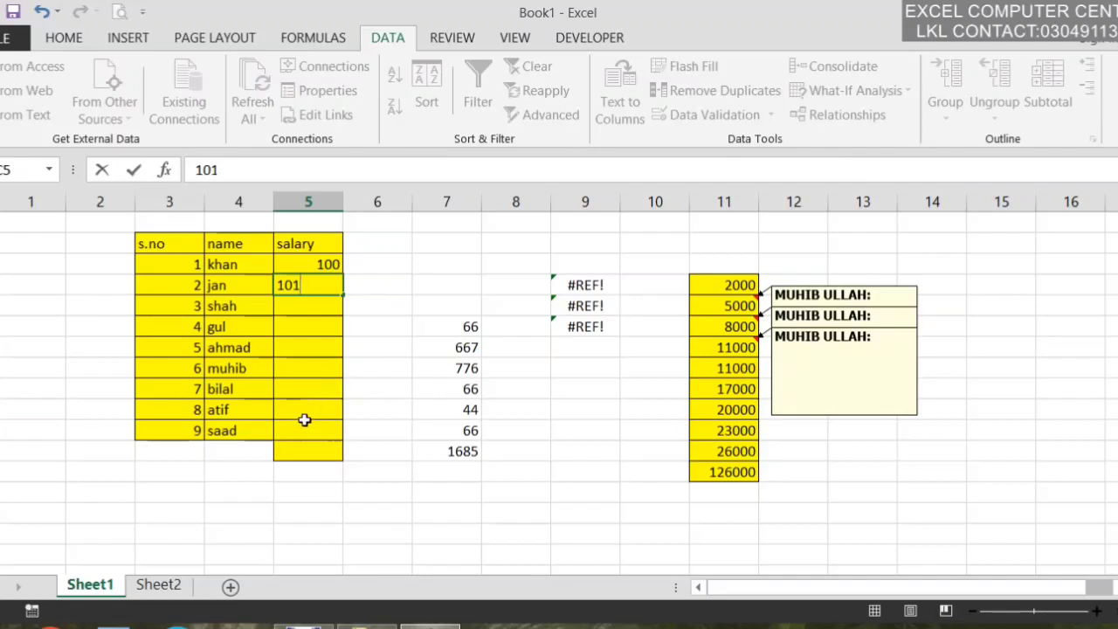
key("Return")
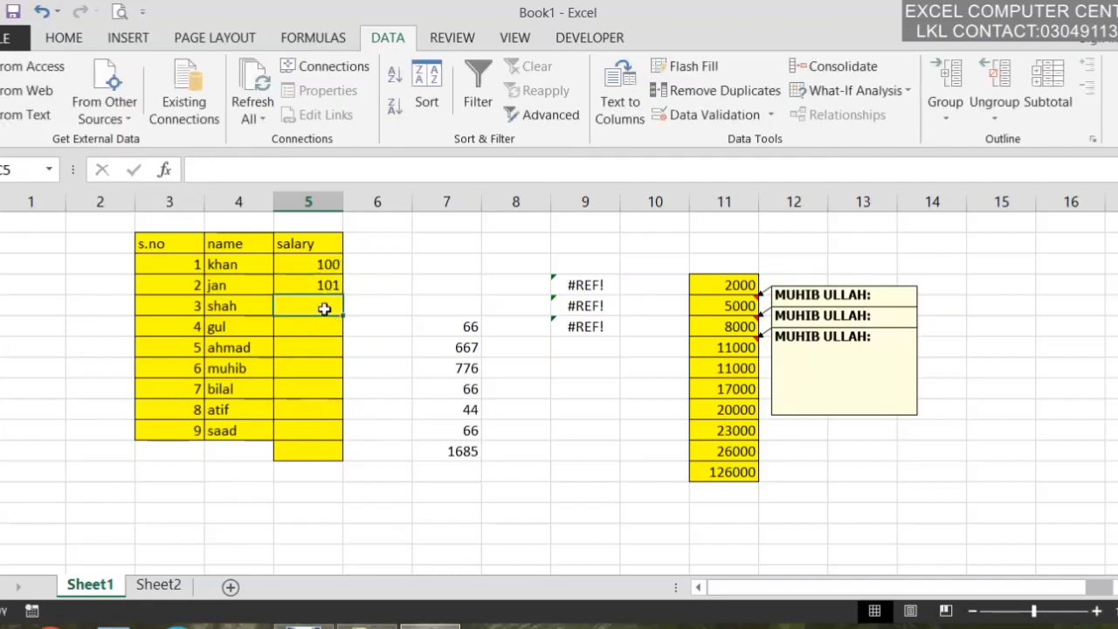
- Enter 800 as the salary of serial number 3 and move that cell down to serial number 4
type("800")
mouse_move(308, 320)
left_mouse_down()
mouse_move(309, 329)
mouse_move(353, 327)
mouse_move(385, 342)
mouse_move(322, 307)
mouse_move(318, 327)
left_mouse_up()
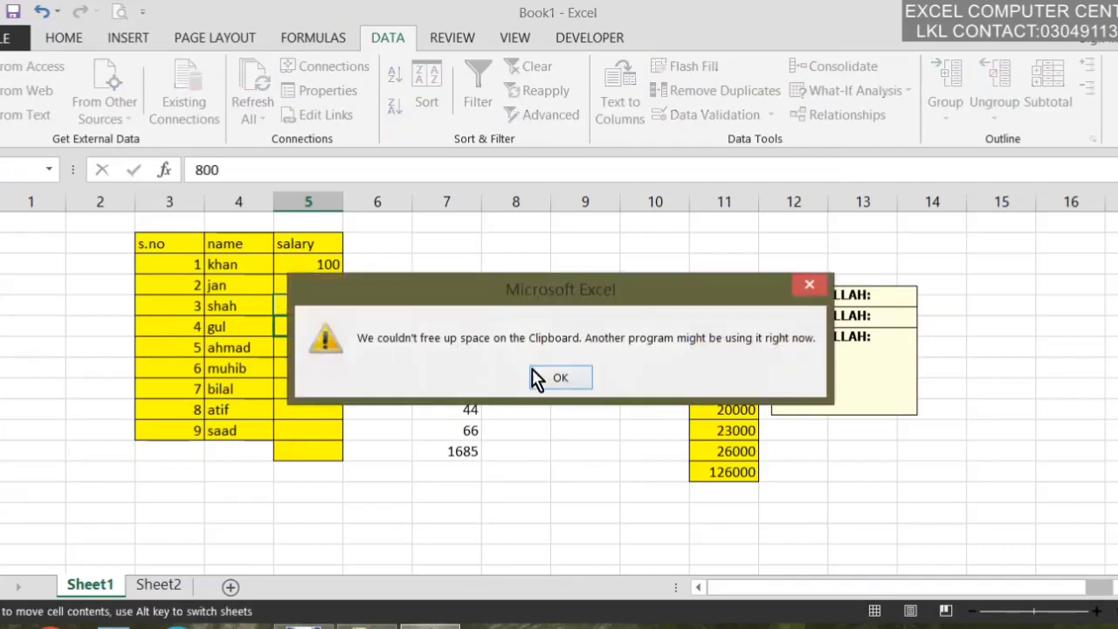
left_click(557, 379)
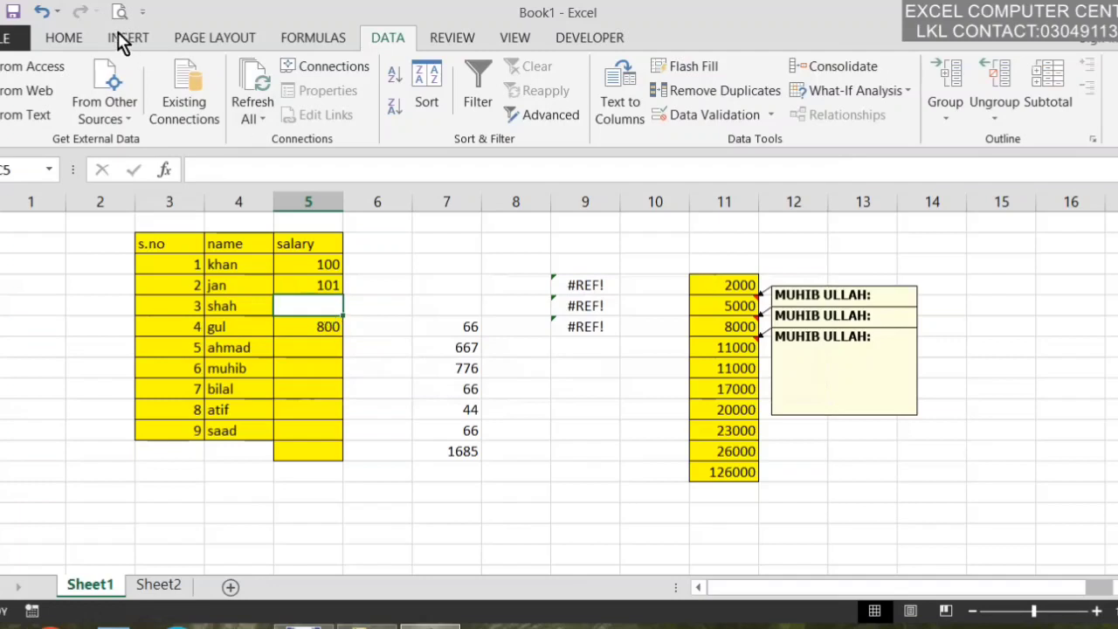
- Try the out-of-range salary 801 for serial number 5 and replace it with 200
left_click(311, 350)
type("2")
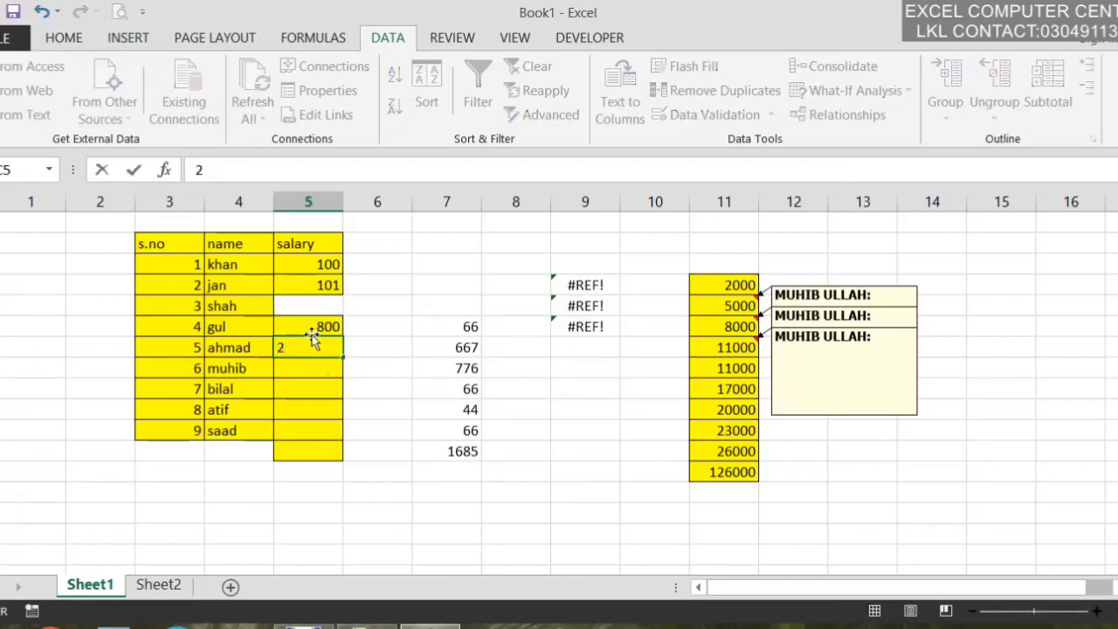
type("801")
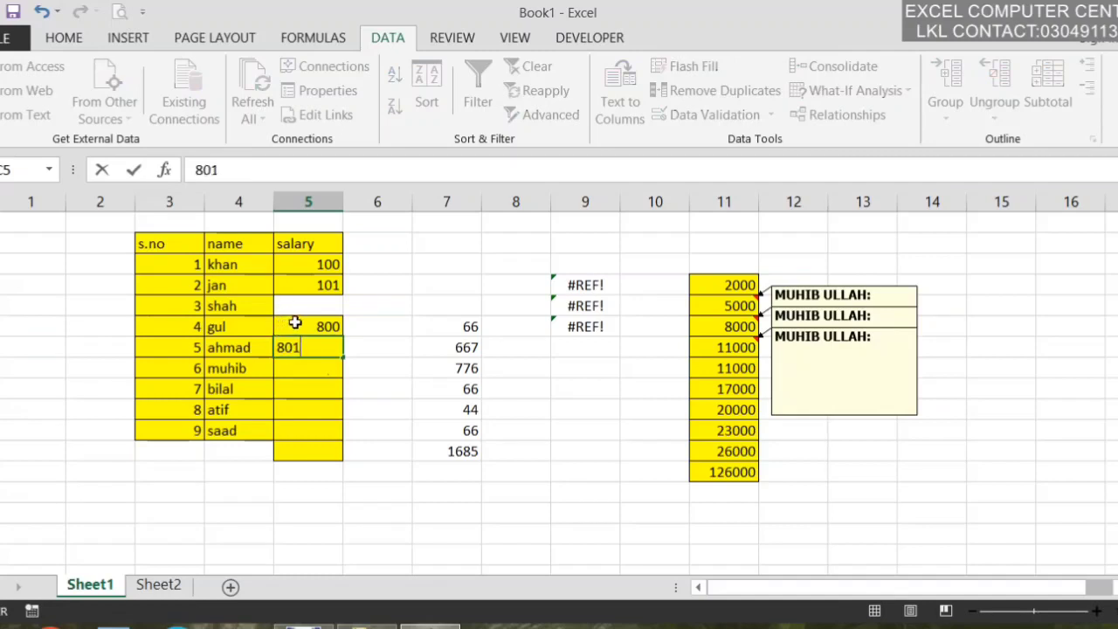
key("Return")
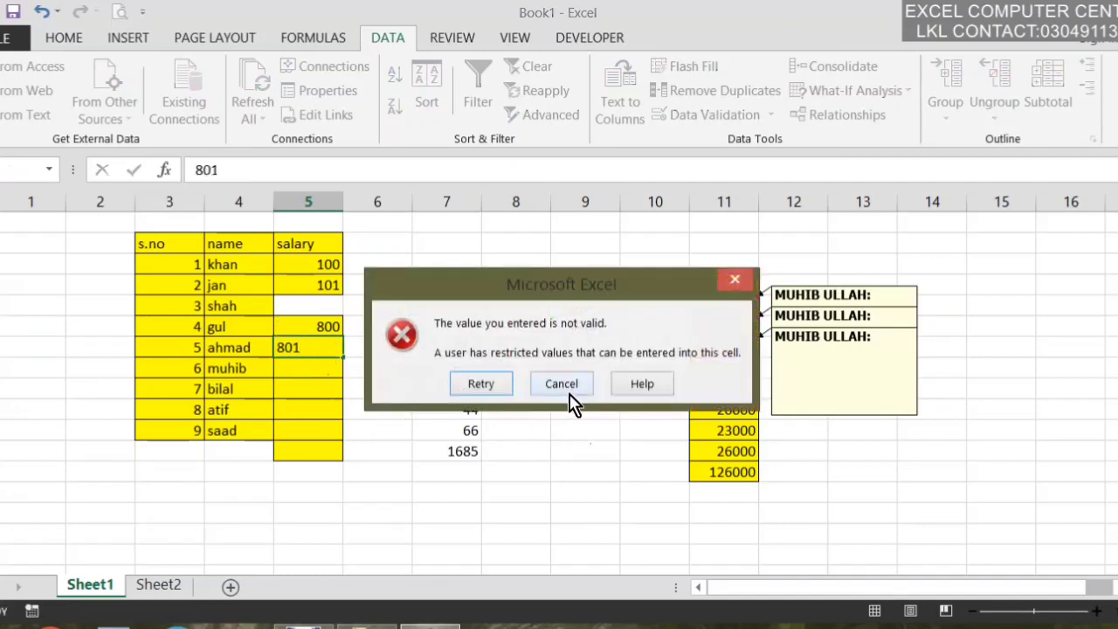
left_click(479, 384)
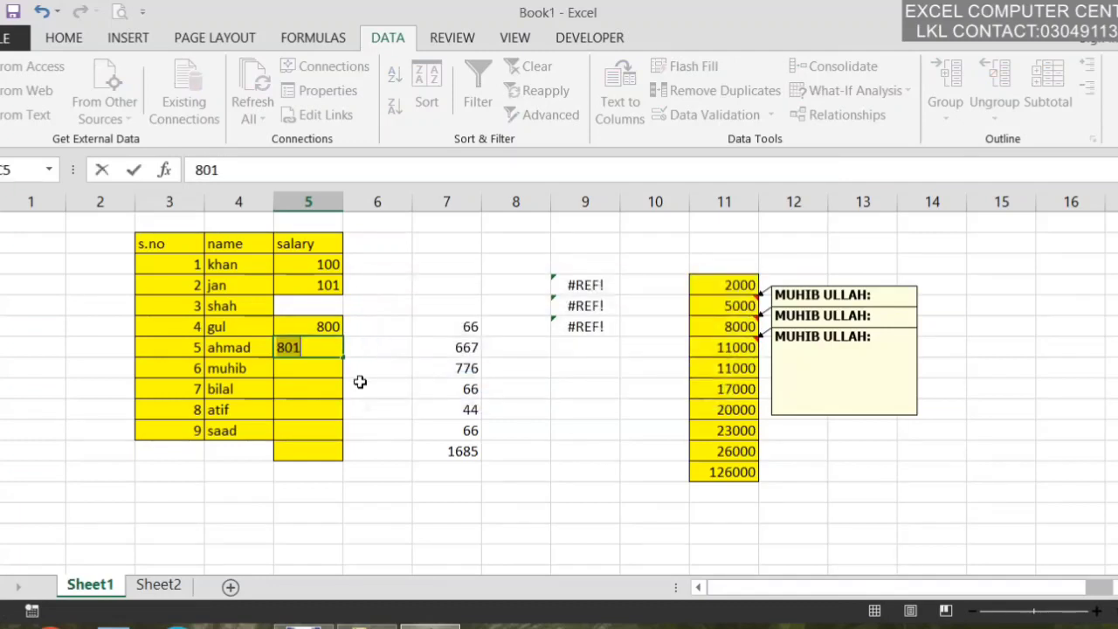
type("2")
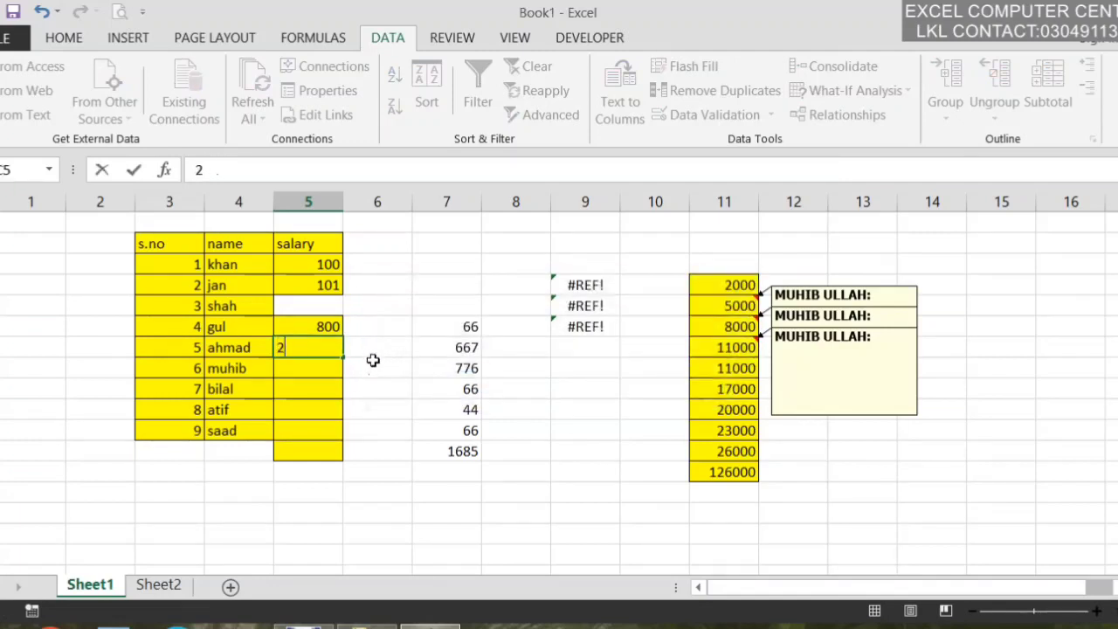
type("00")
key("Return")
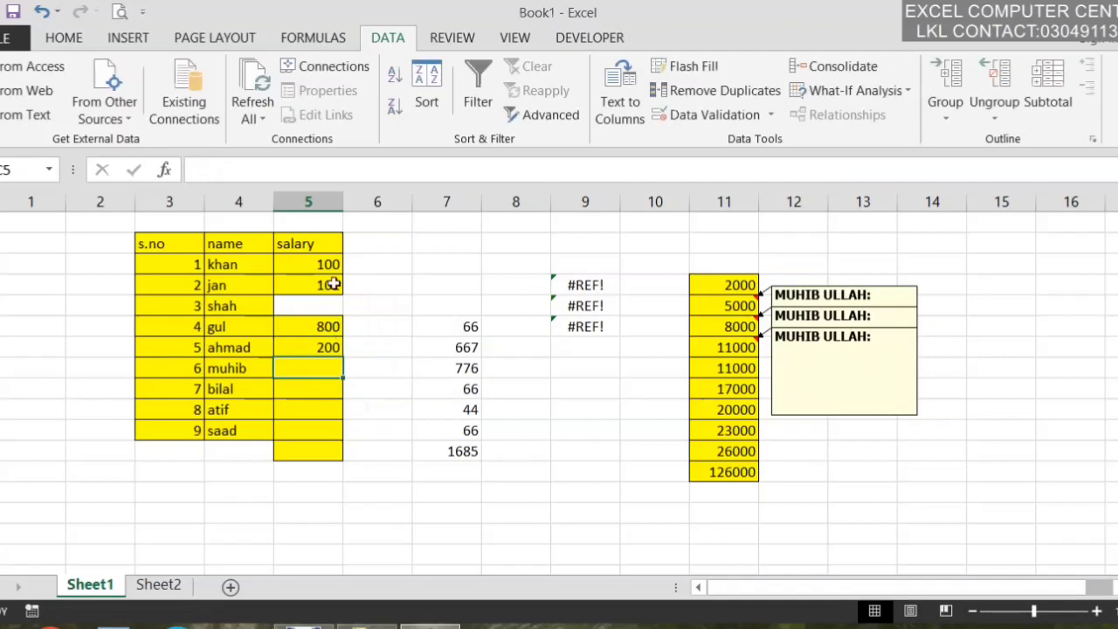
- Copy the salary cells with the total cell and paste only their Validation onto the empty column 10 cells beside the column 11 values
left_click_drag(335, 271, 307, 445)
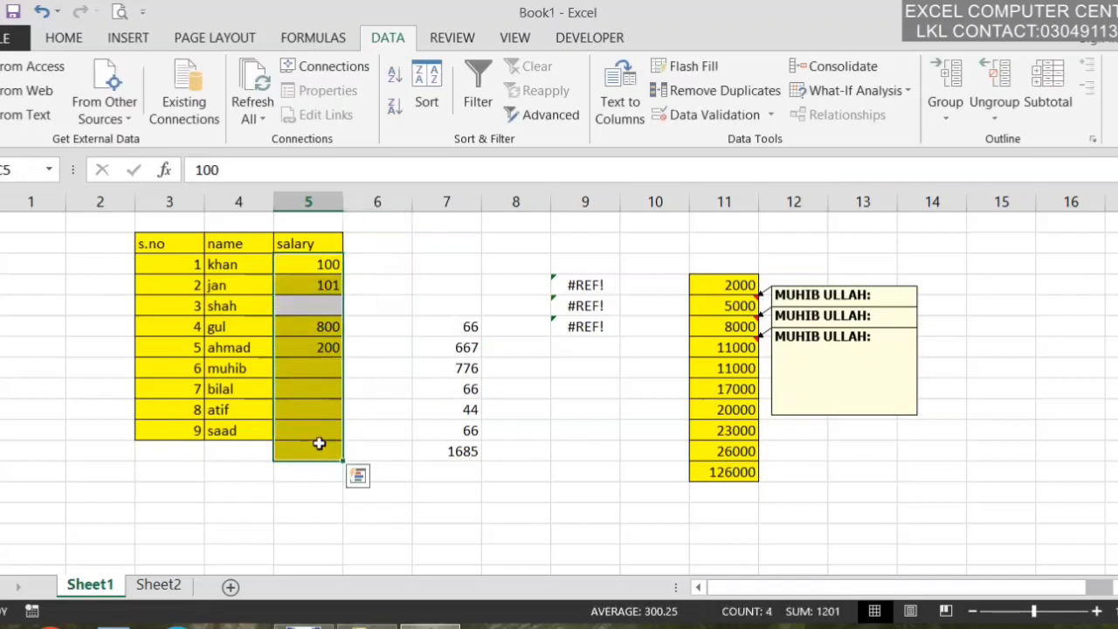
left_click(57, 39)
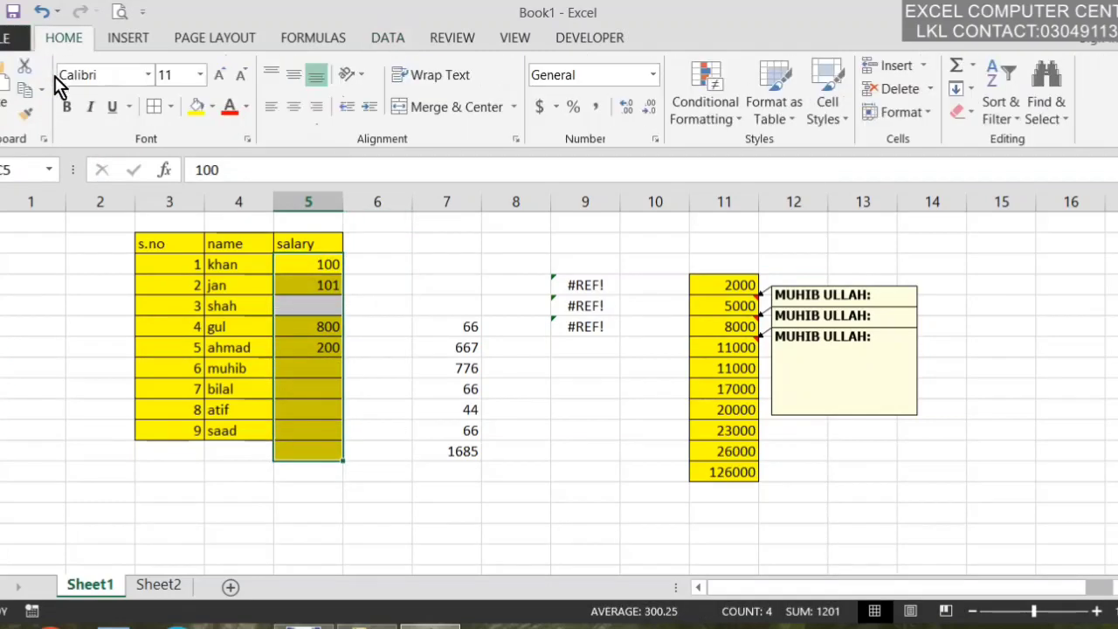
left_click(24, 92)
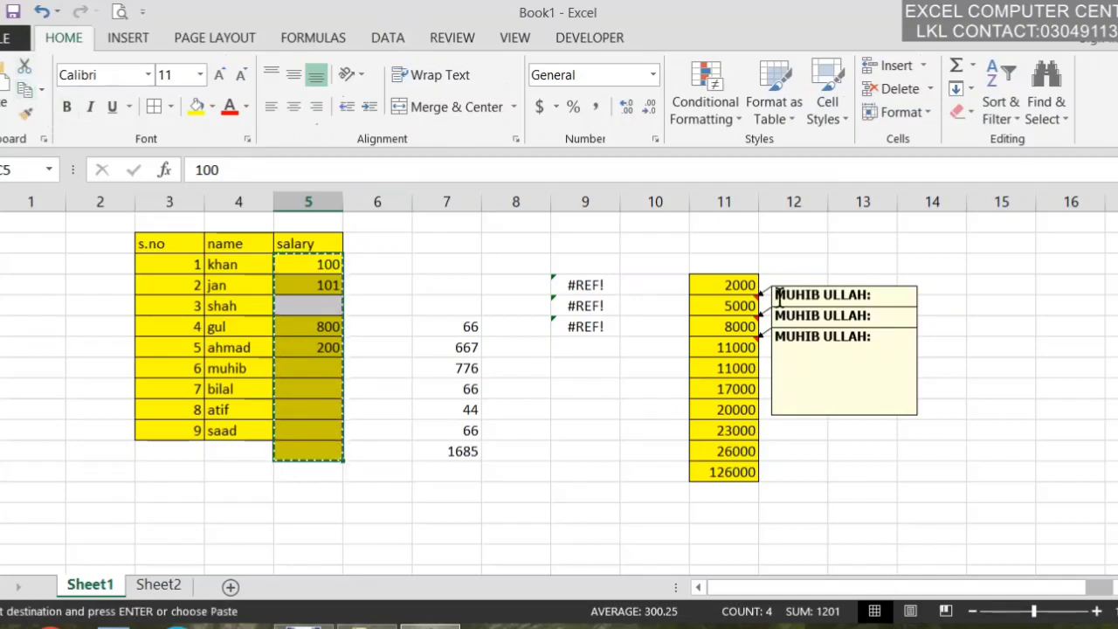
left_click_drag(656, 287, 655, 476)
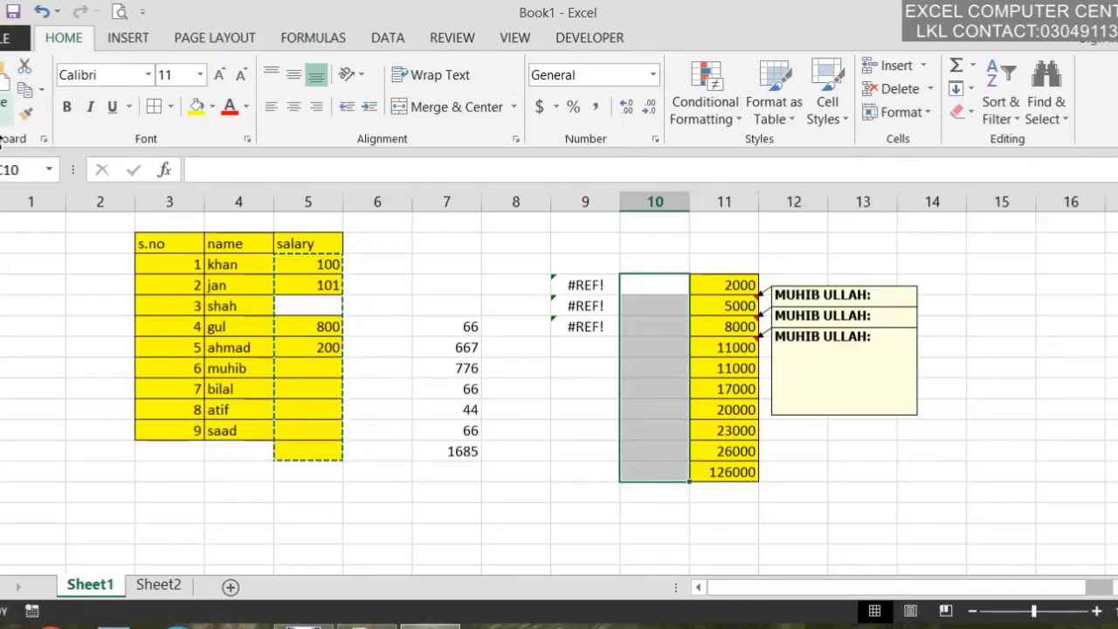
left_click(7, 118)
left_click(35, 342)
left_click(295, 305)
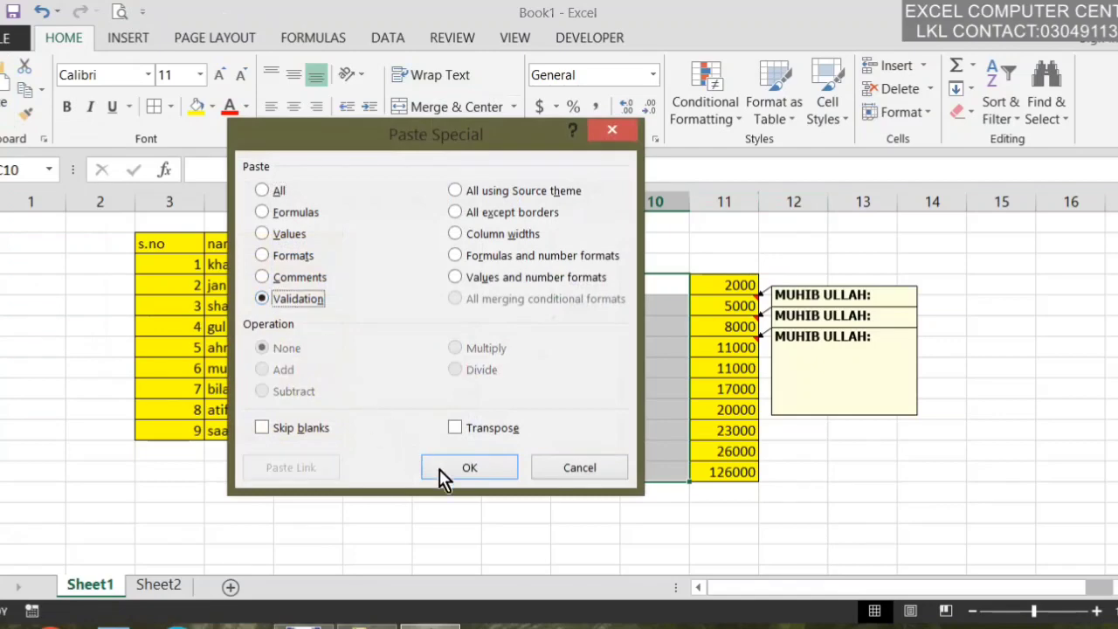
left_click(467, 468)
- Test the first validated cell of column 10 with 99 and replace it with 100
left_click(650, 280)
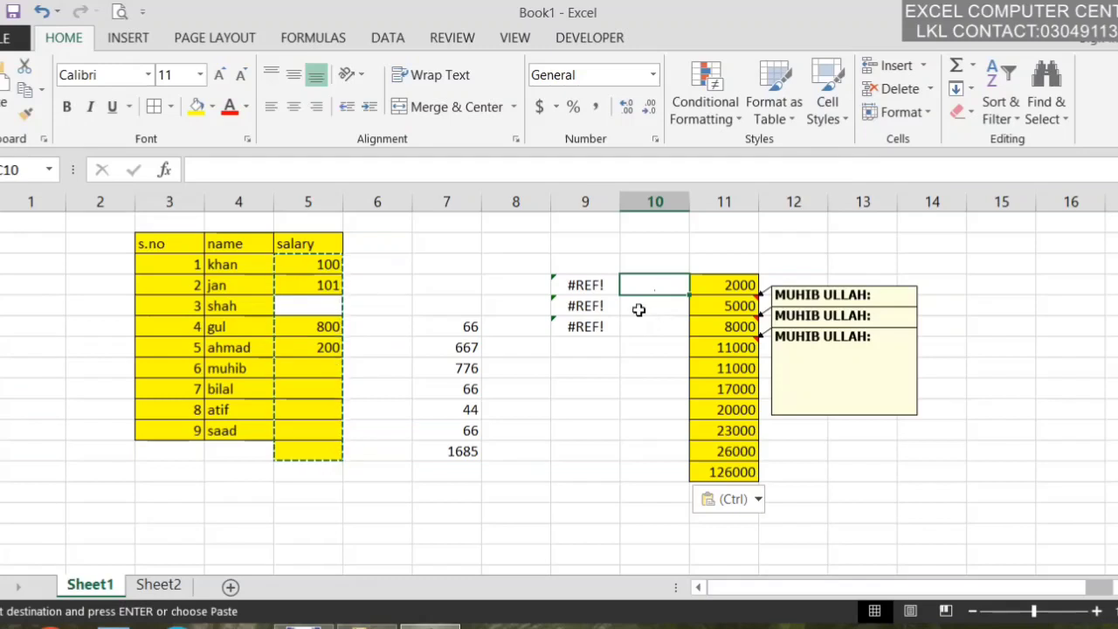
type("99")
key("Return")
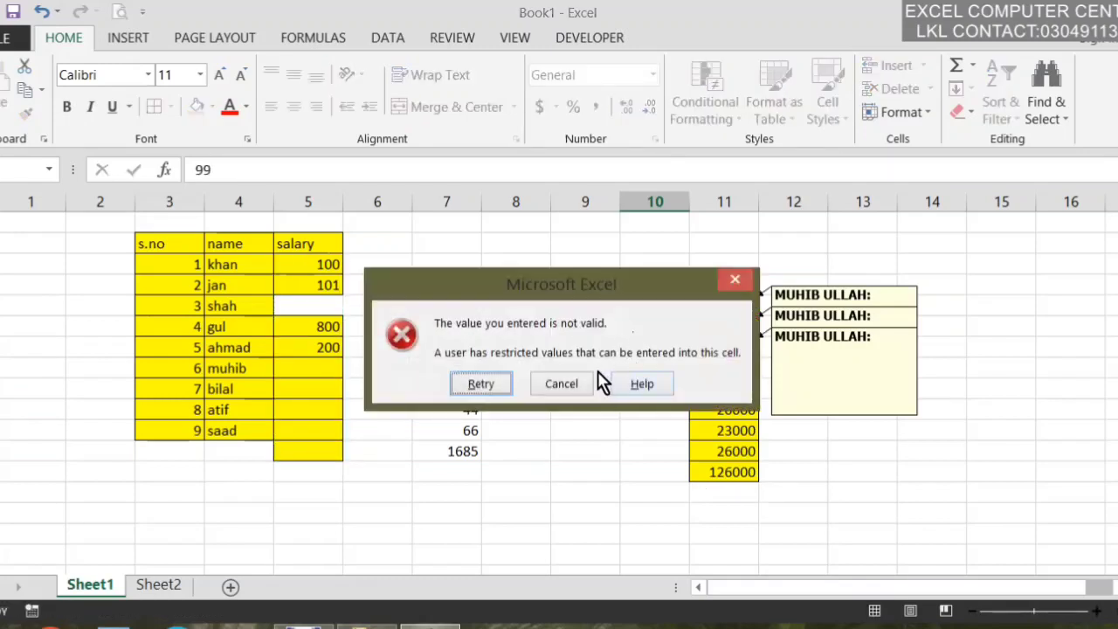
left_click(494, 392)
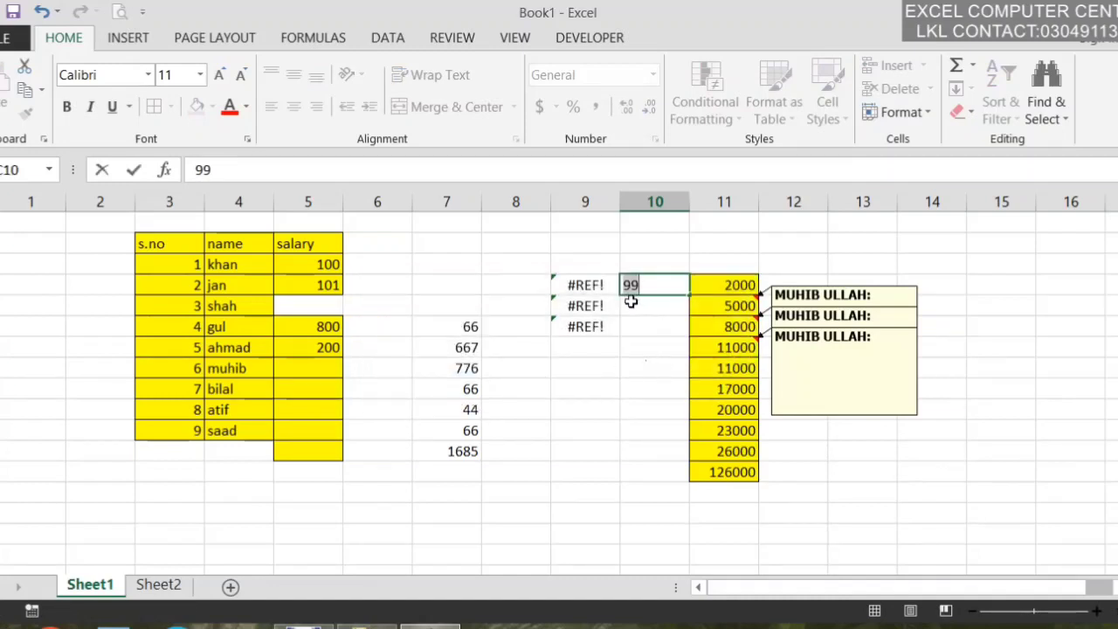
type("100")
key("Return")
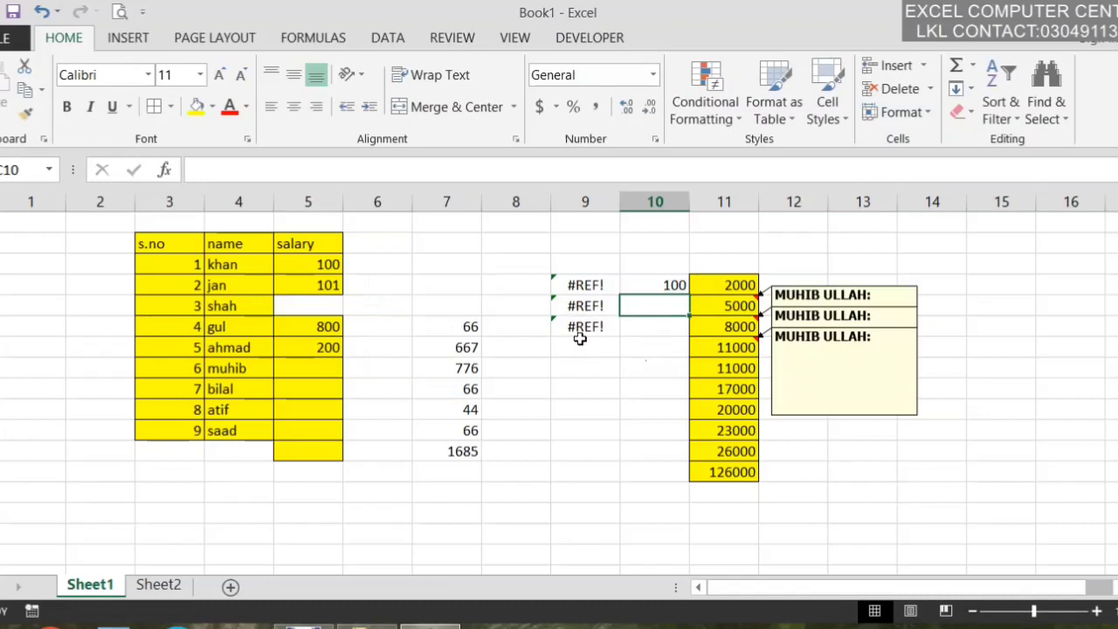
- Enter 200 and 801 in the second and third validated cells of column 10
type("200")
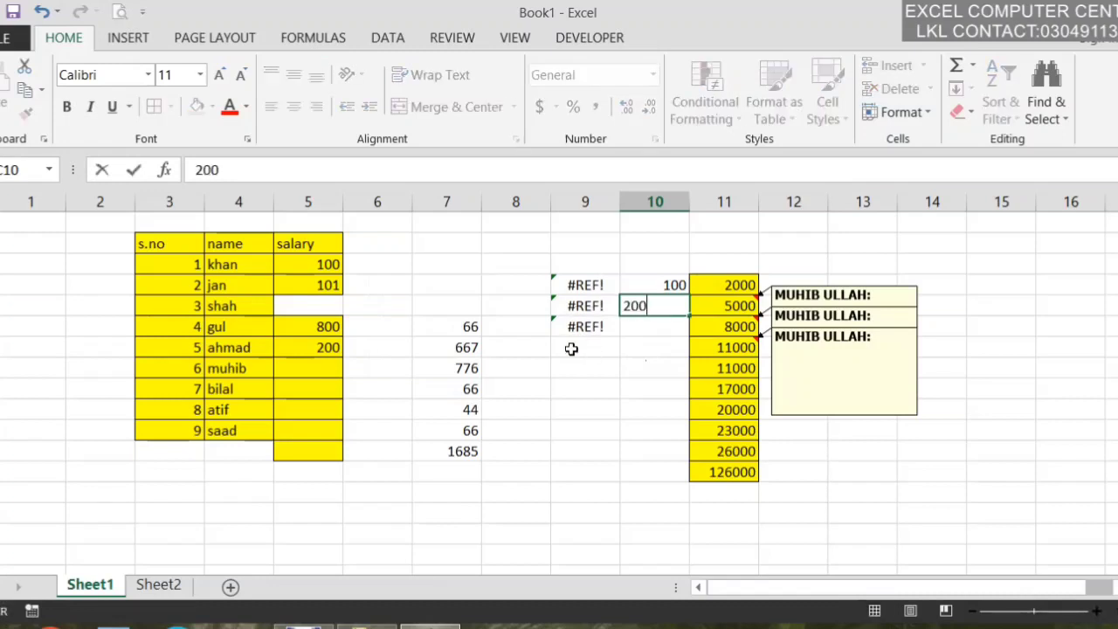
key("Return")
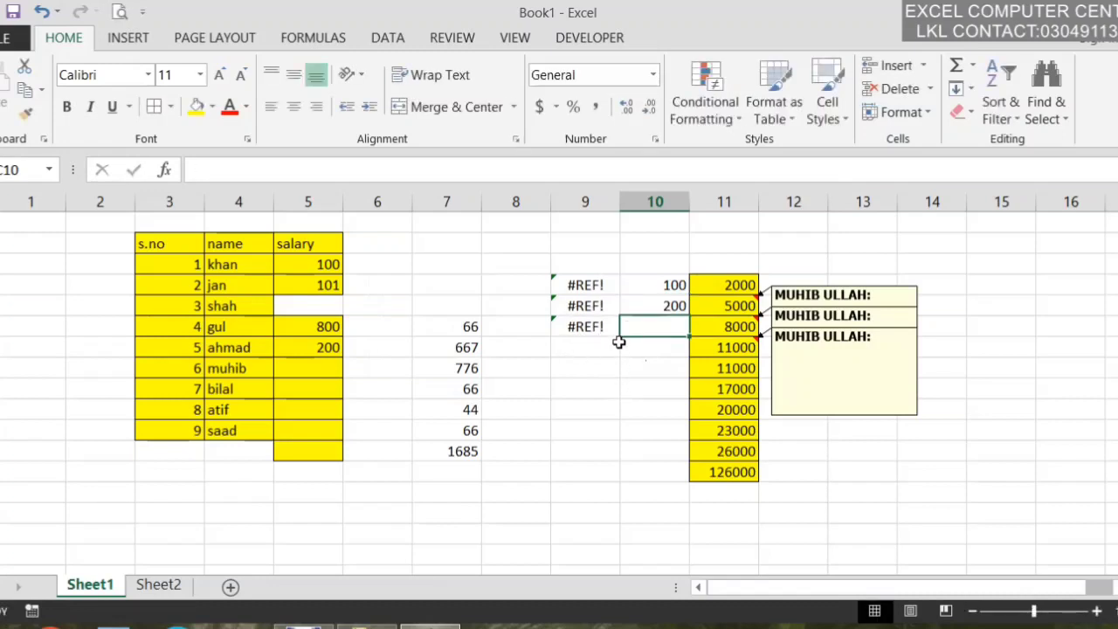
type("801")
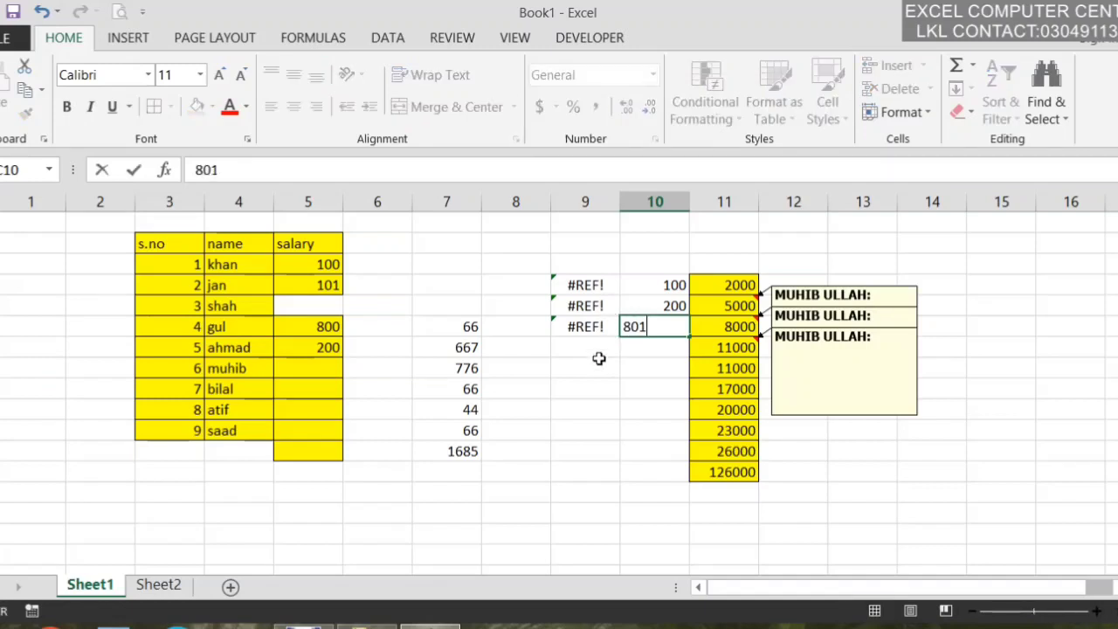
key("Return")
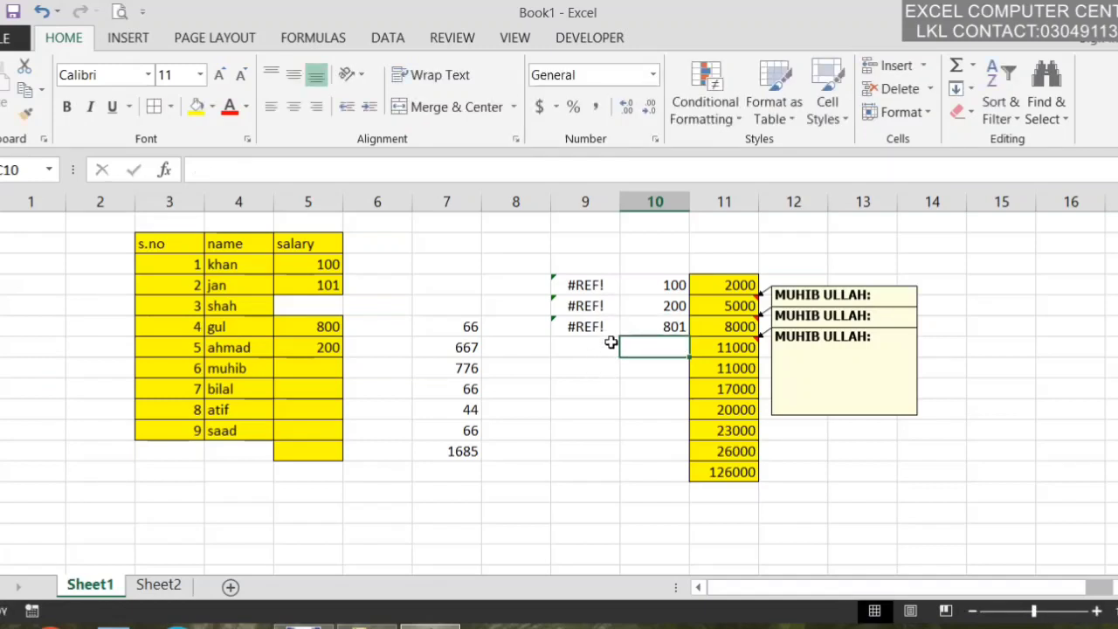
- Test the fourth validated cell of column 10 with the out-of-range values 99 and 98, and discard the entry
type("99")
key("Return")
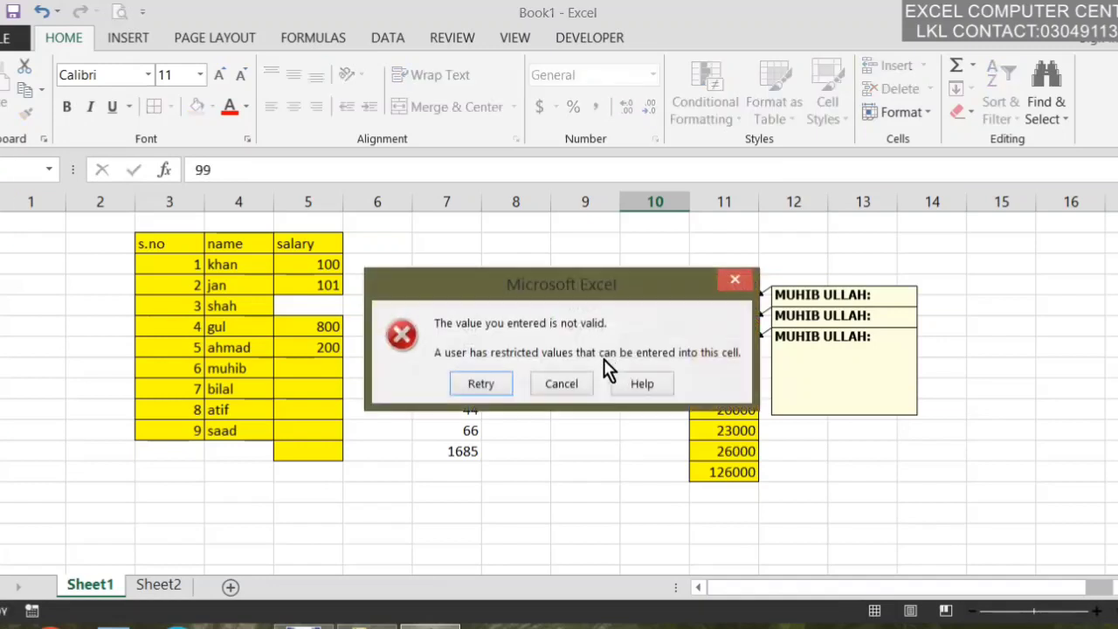
left_click(481, 386)
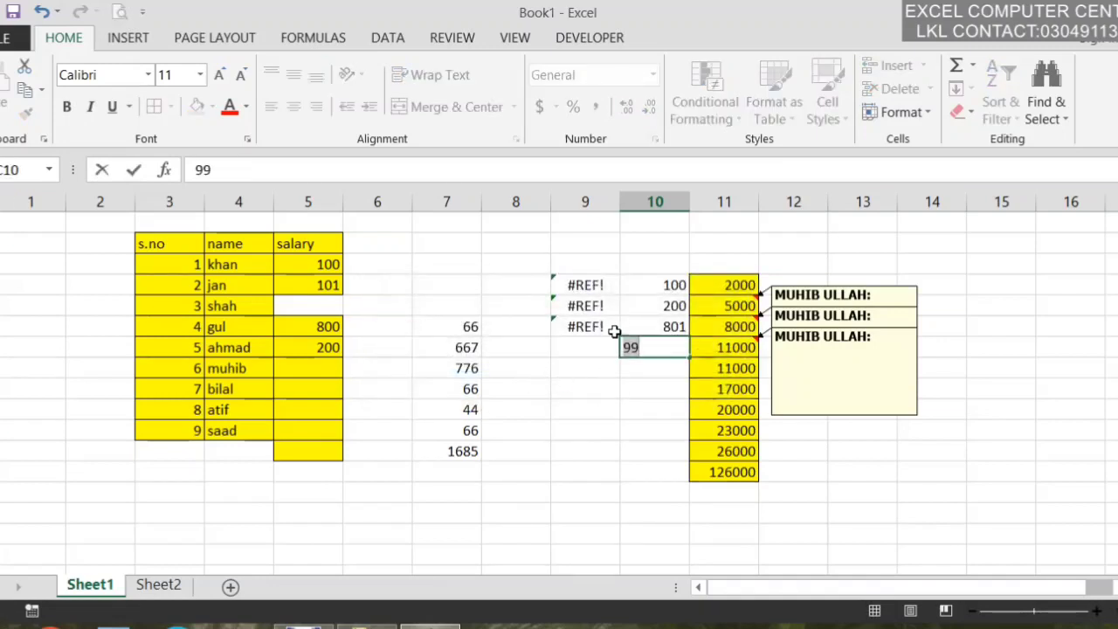
type("98")
key("Return")
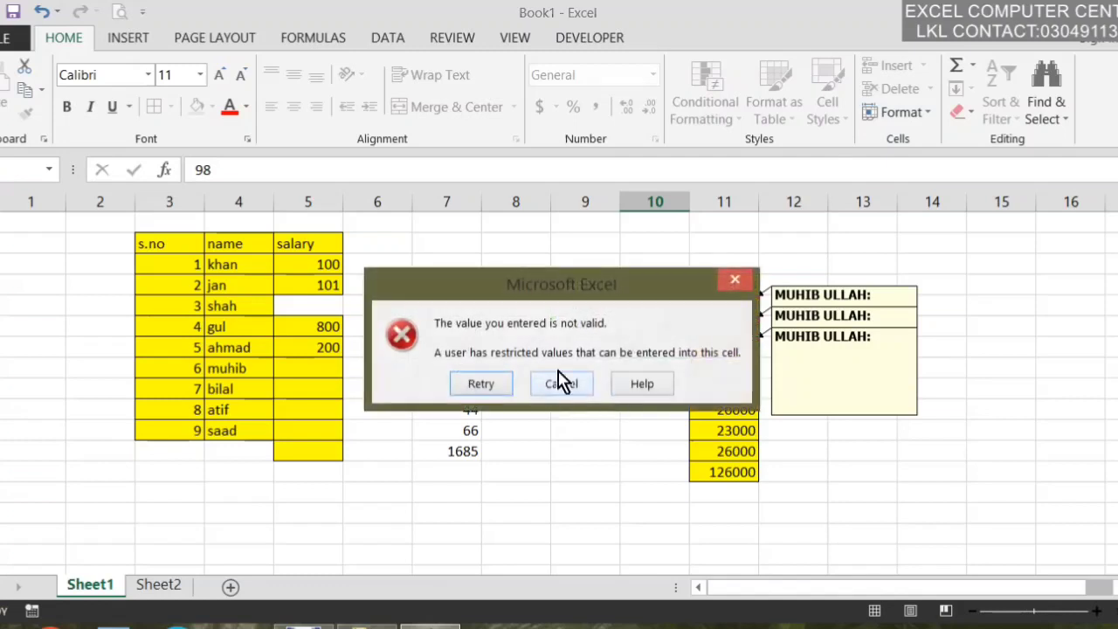
left_click(481, 384)
key("Return")
left_click(559, 384)
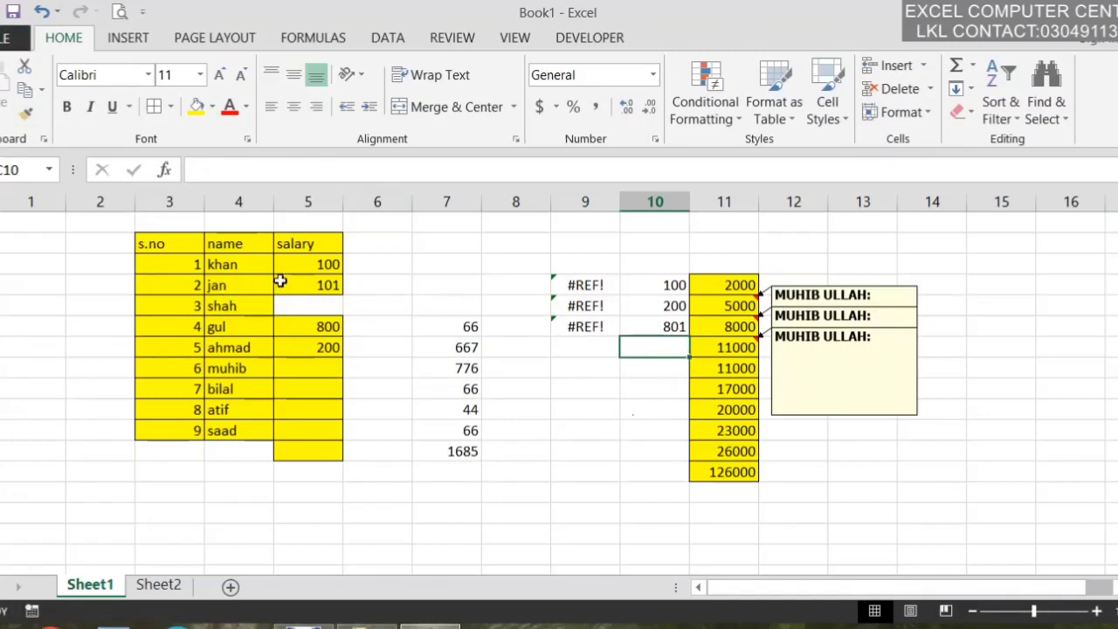
- Copy the column 5 salary cells from khan's row down through the total cell
left_click_drag(310, 265, 309, 452)
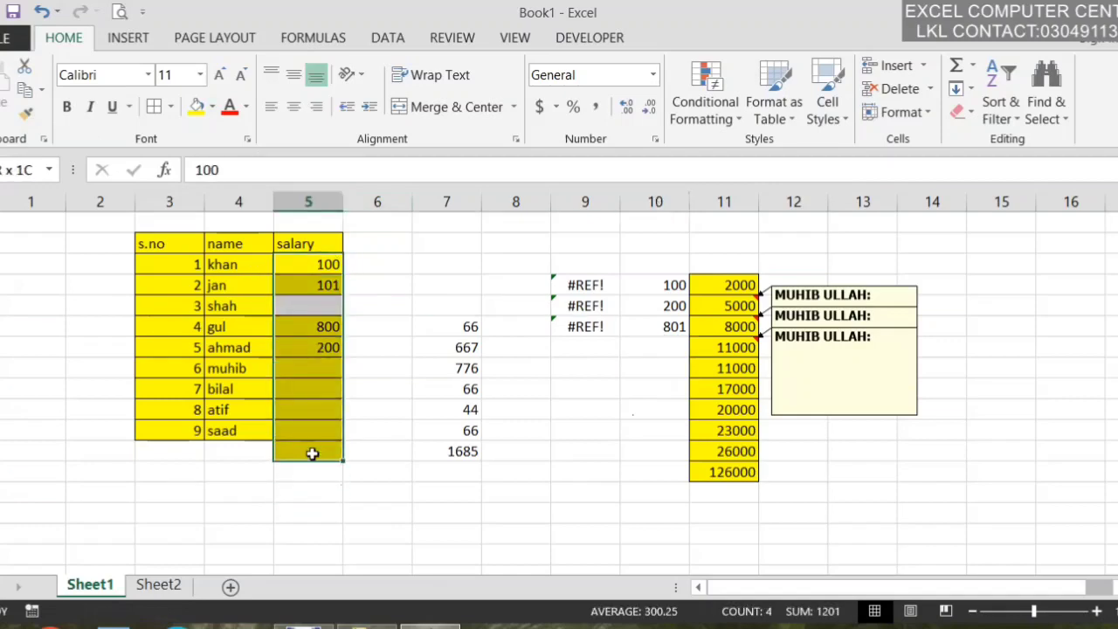
left_click(27, 90)
left_click(7, 118)
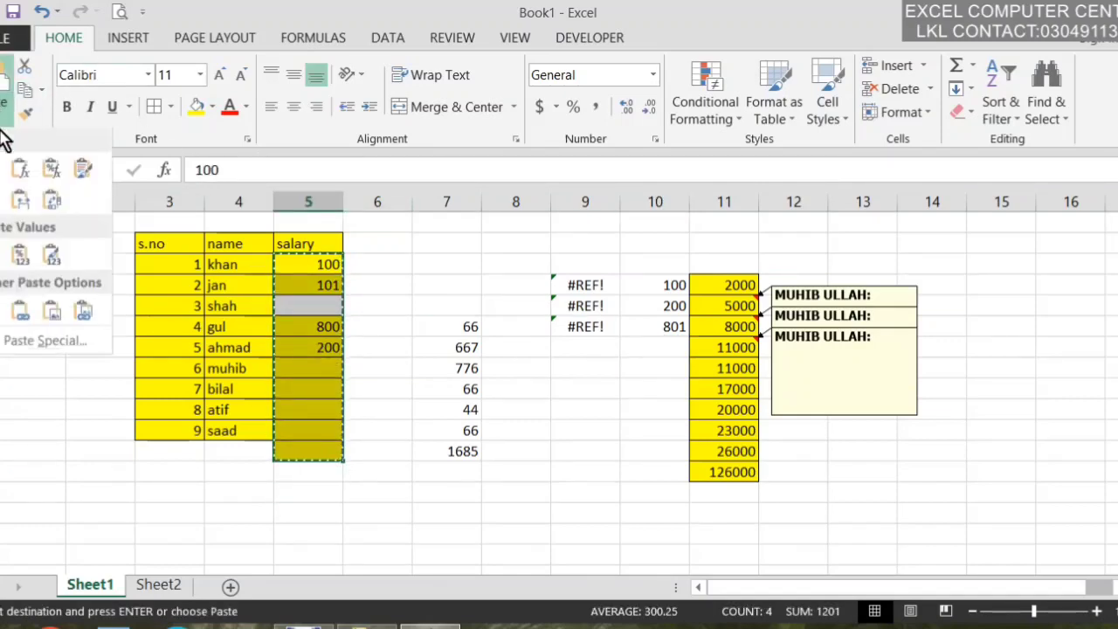
left_click(94, 345)
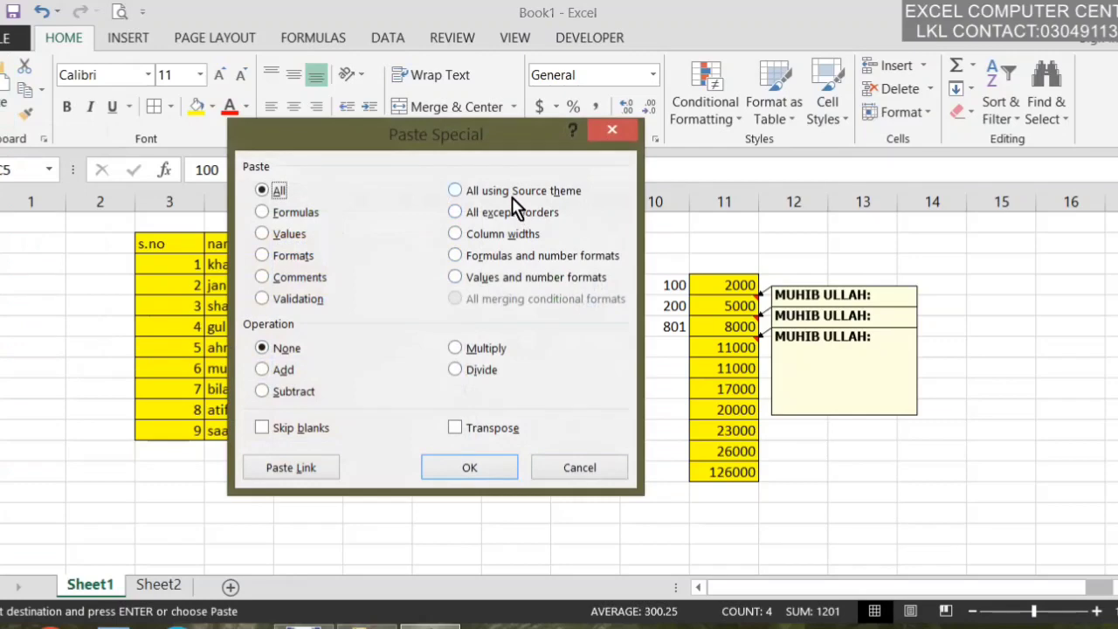
left_click(571, 467)
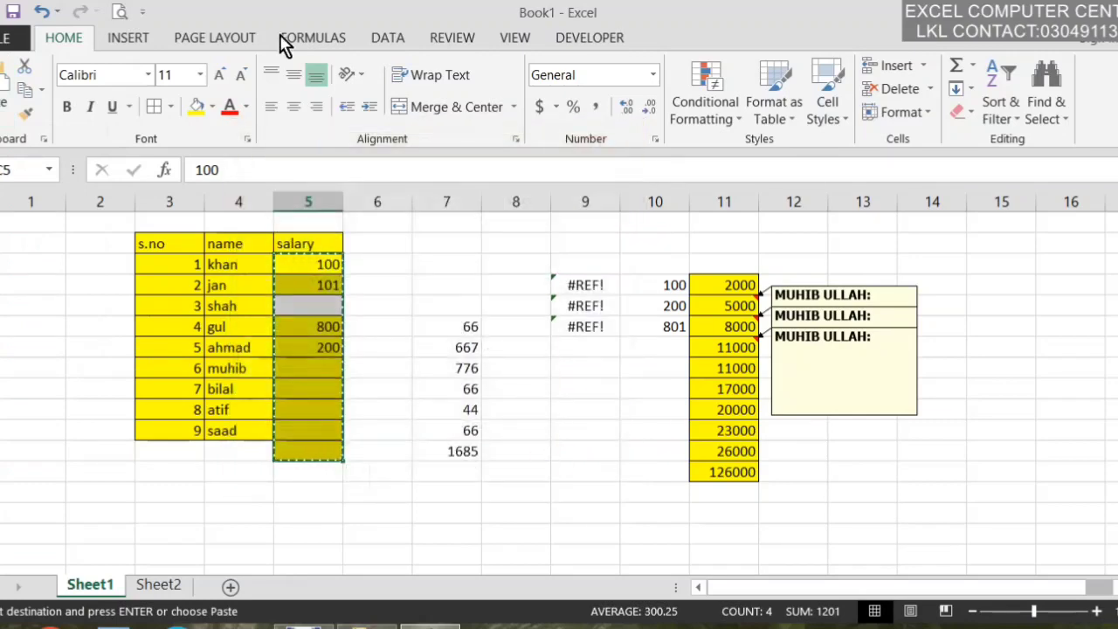
left_click(281, 36)
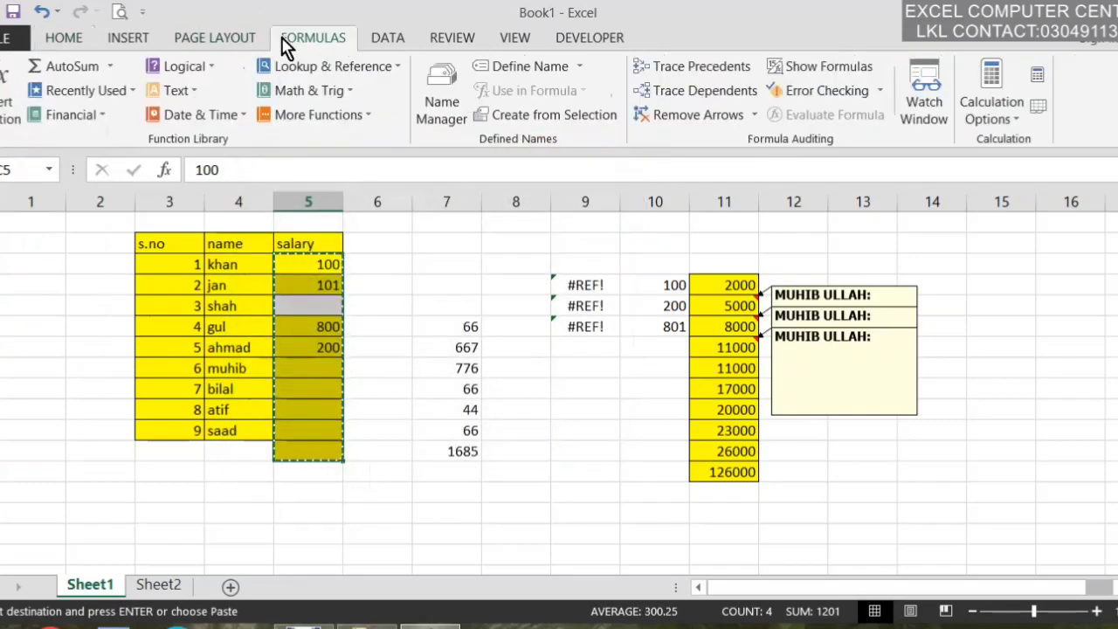
- Try the Slice theme on the workbook and replace it with the Retrospect theme
left_click(237, 38)
left_click(4, 92)
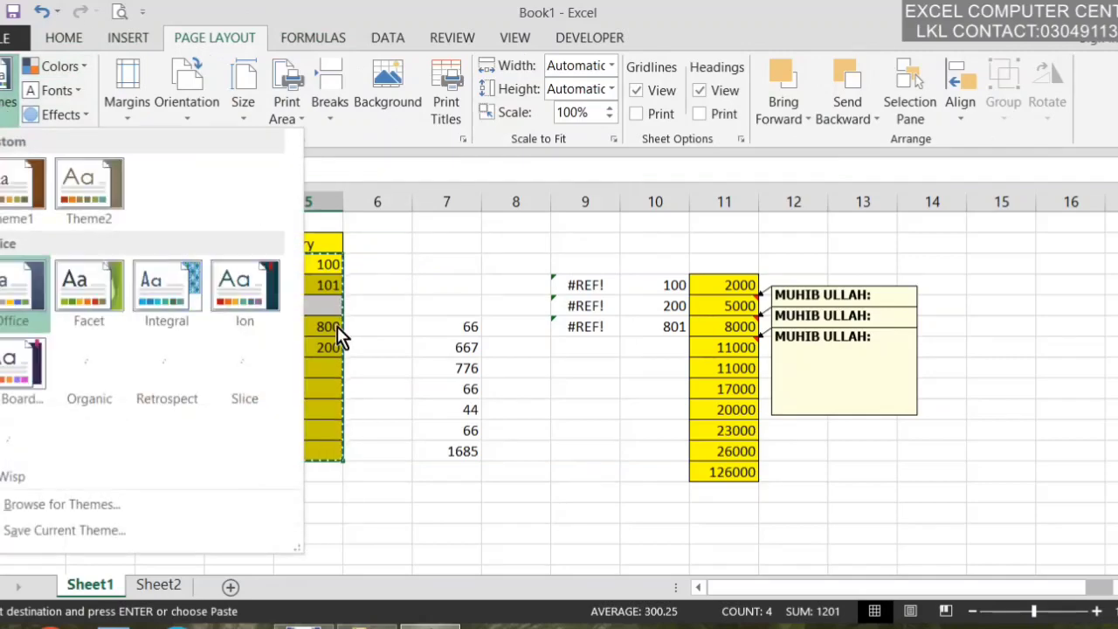
left_click(236, 278)
left_click(11, 131)
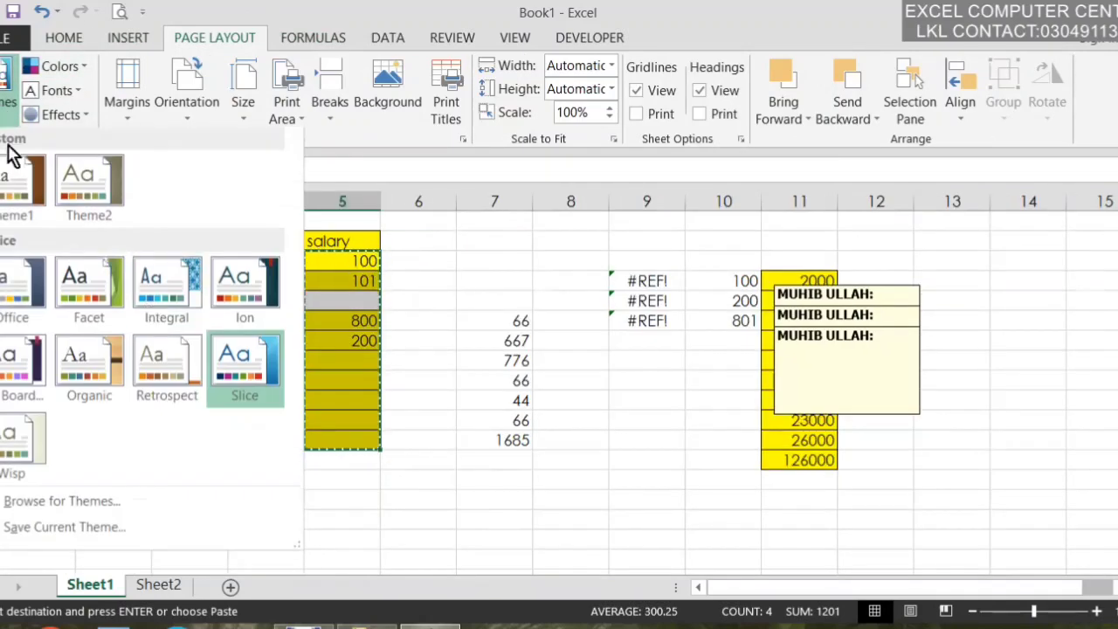
left_click(128, 365)
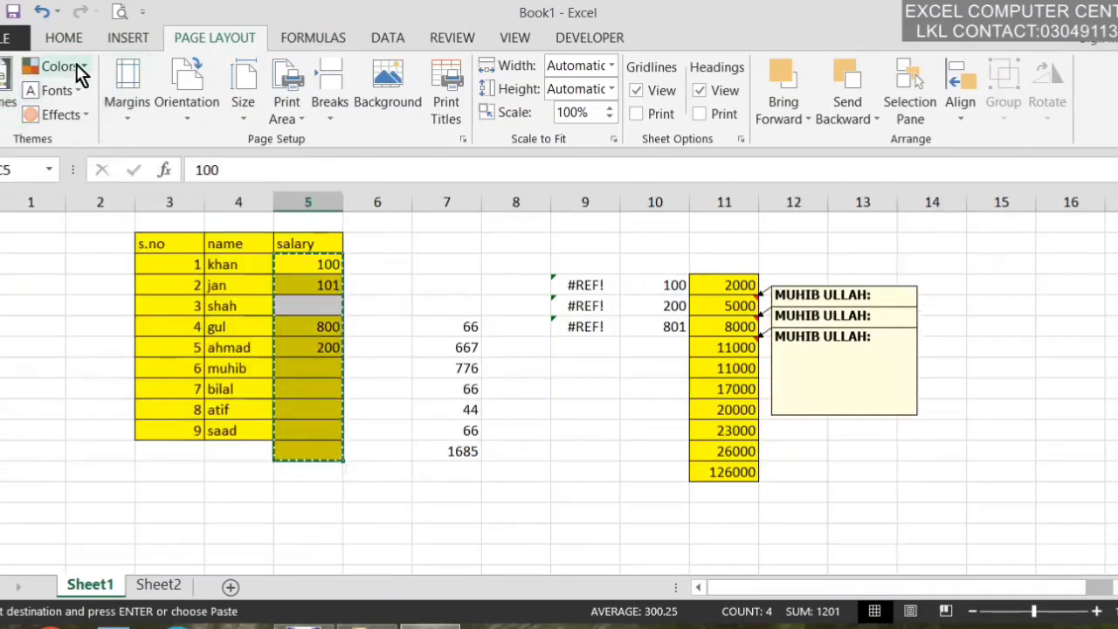
- Customize the workbook theme with a different colour set, Arial fonts and Inset effects
left_click(74, 65)
left_click(186, 406)
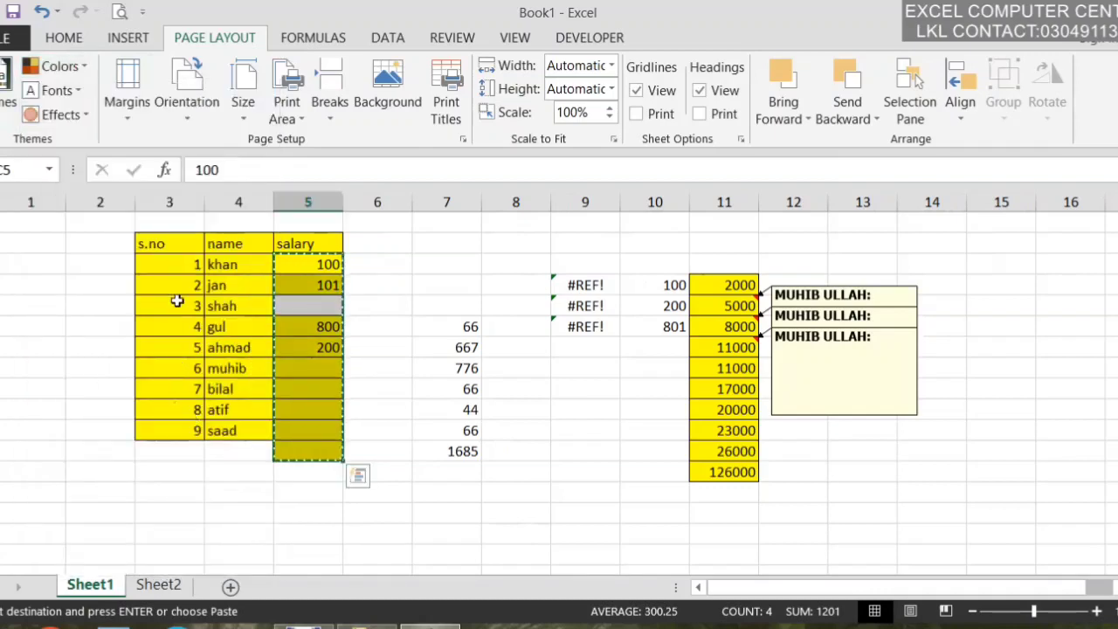
left_click(52, 91)
left_click(124, 361)
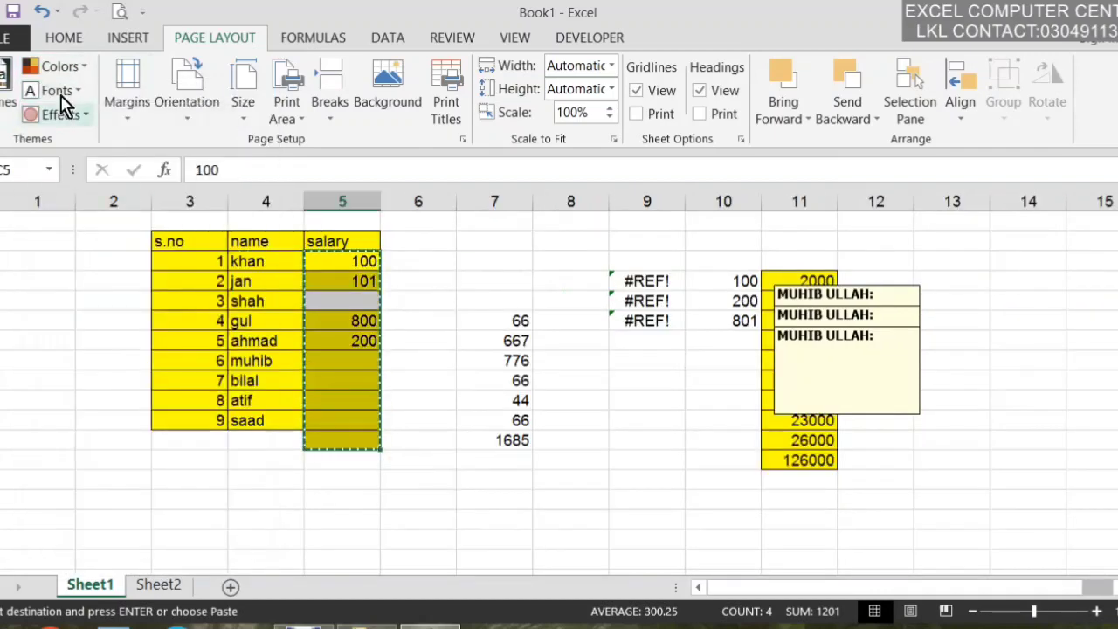
left_click(63, 120)
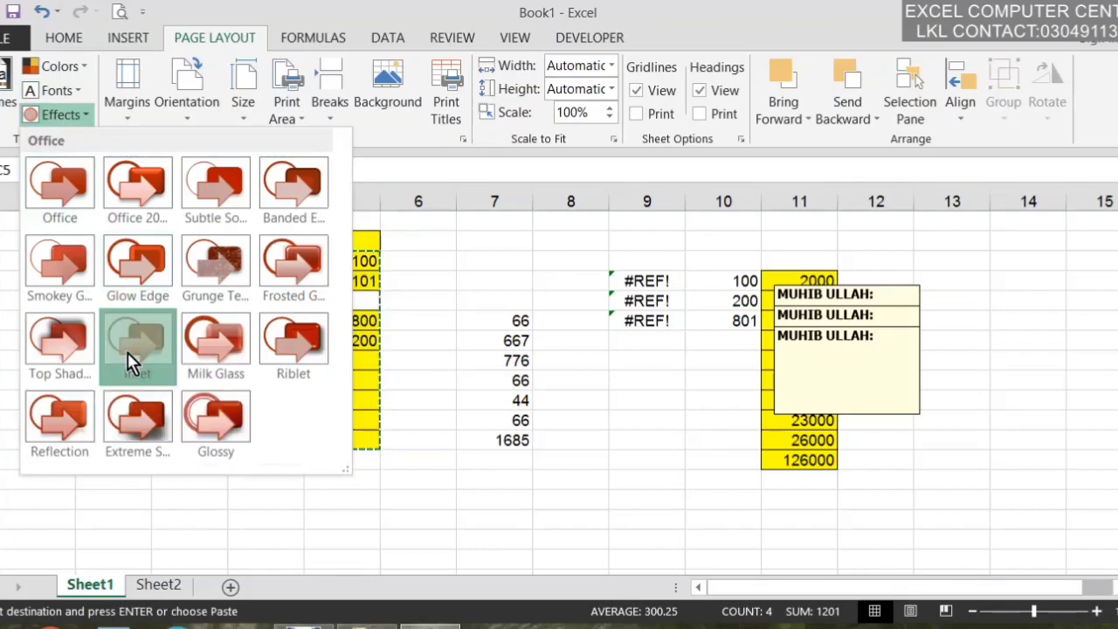
left_click(128, 352)
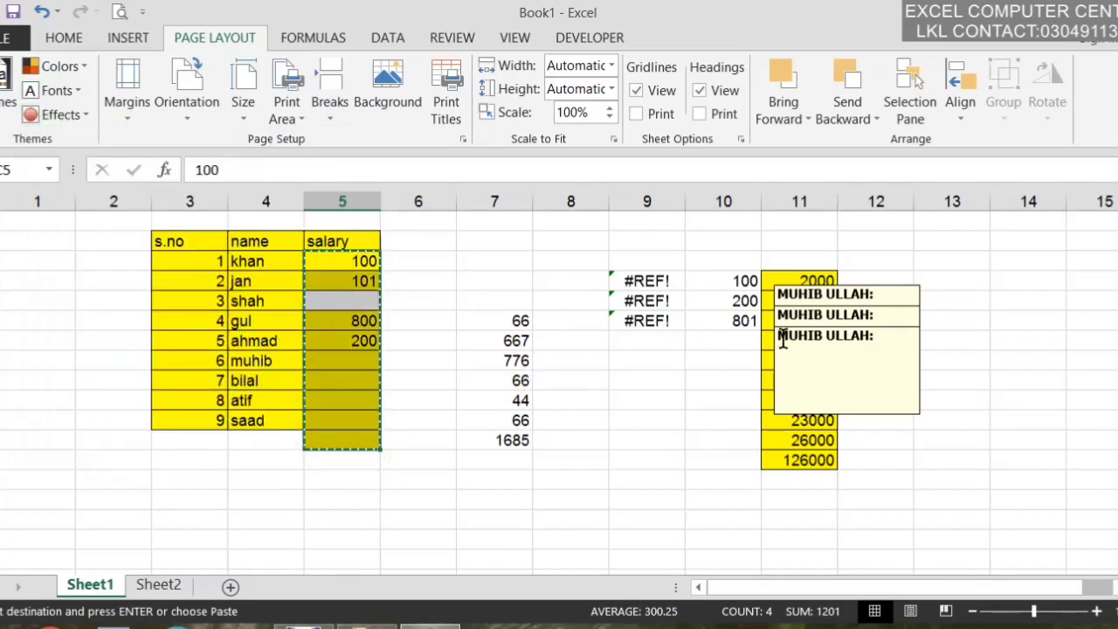
- Paste the copied salary cells over the column 7 values using Paste Special with All using Source theme
left_click_drag(513, 319, 514, 440)
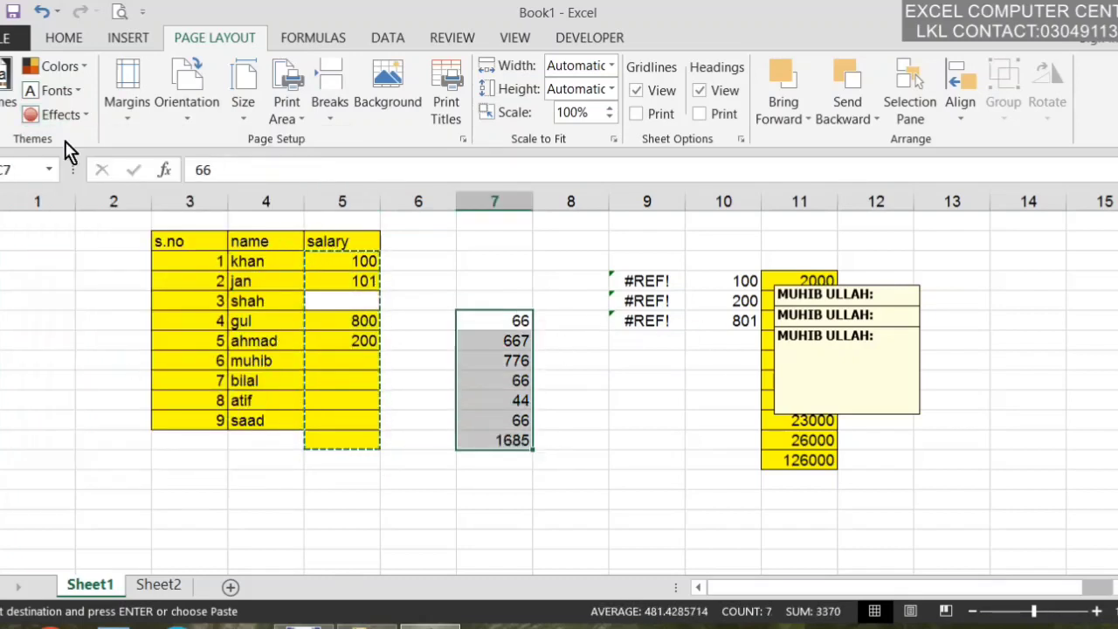
left_click(10, 96)
left_click(63, 41)
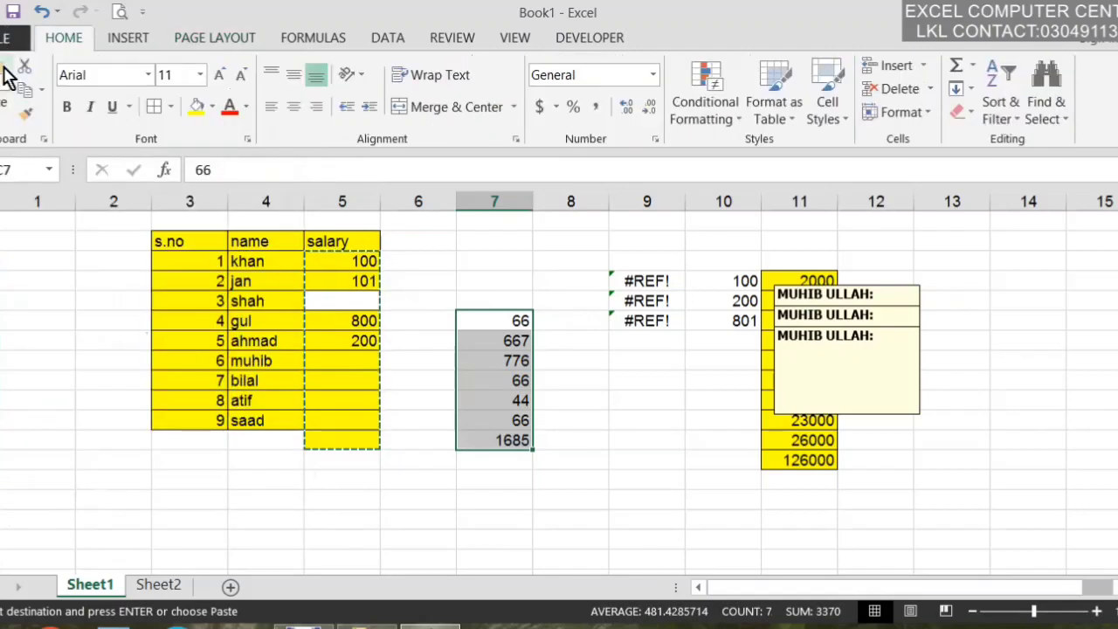
left_click(7, 40)
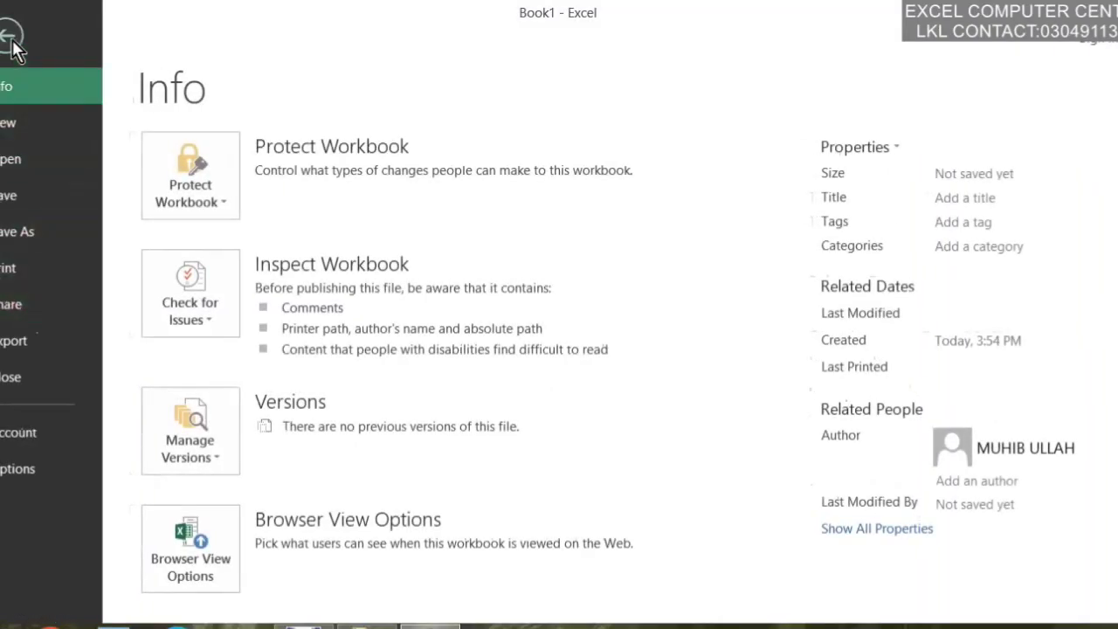
key("Escape")
left_click(7, 114)
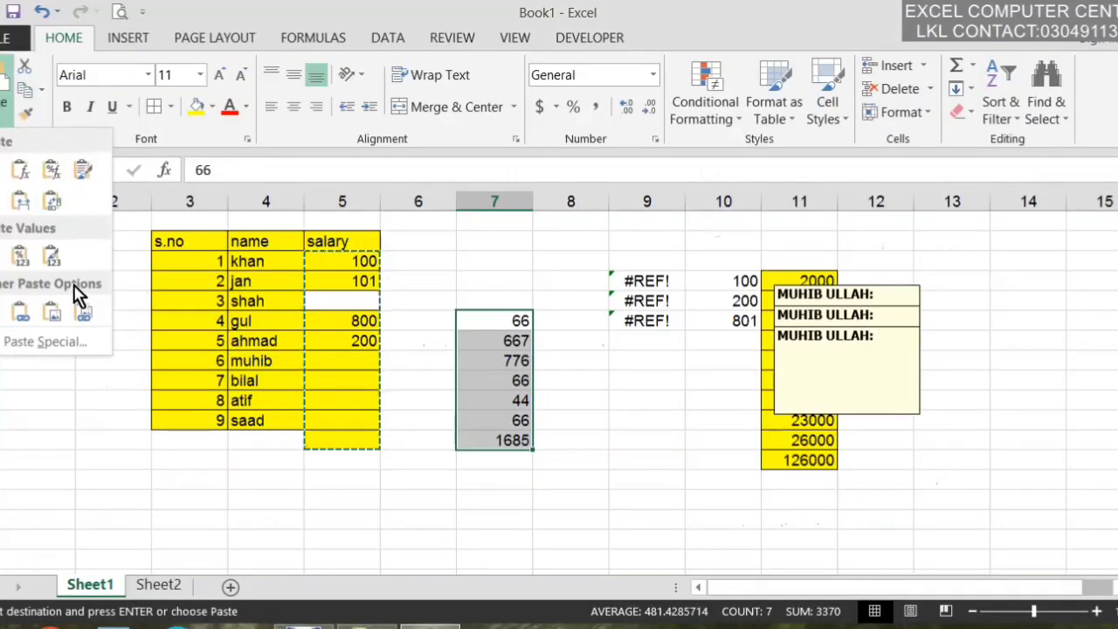
left_click(76, 339)
left_click(493, 192)
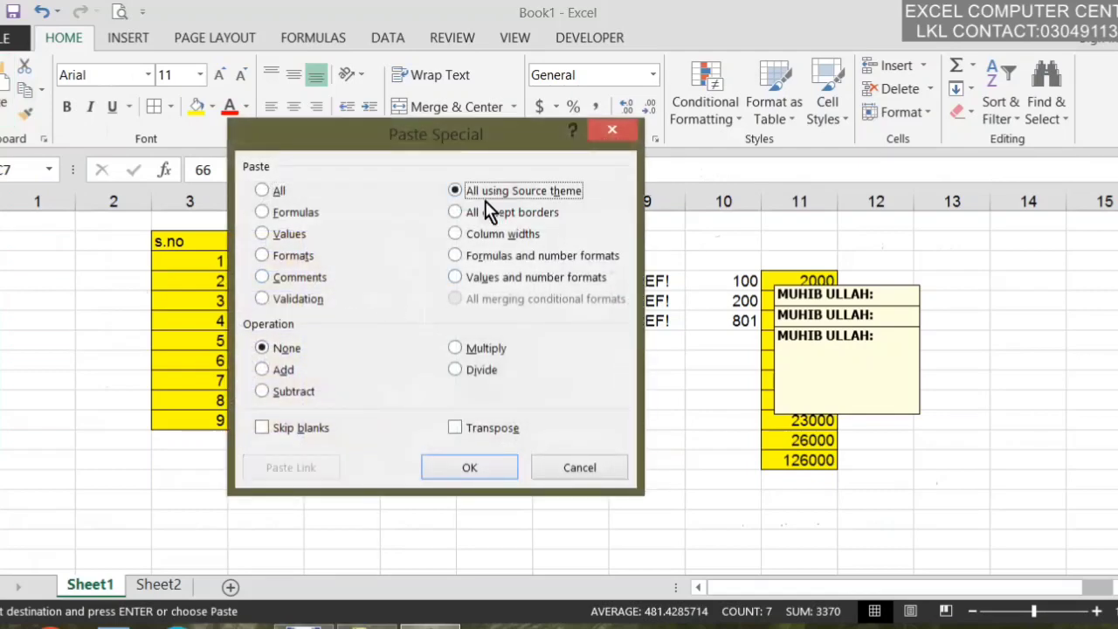
left_click(469, 469)
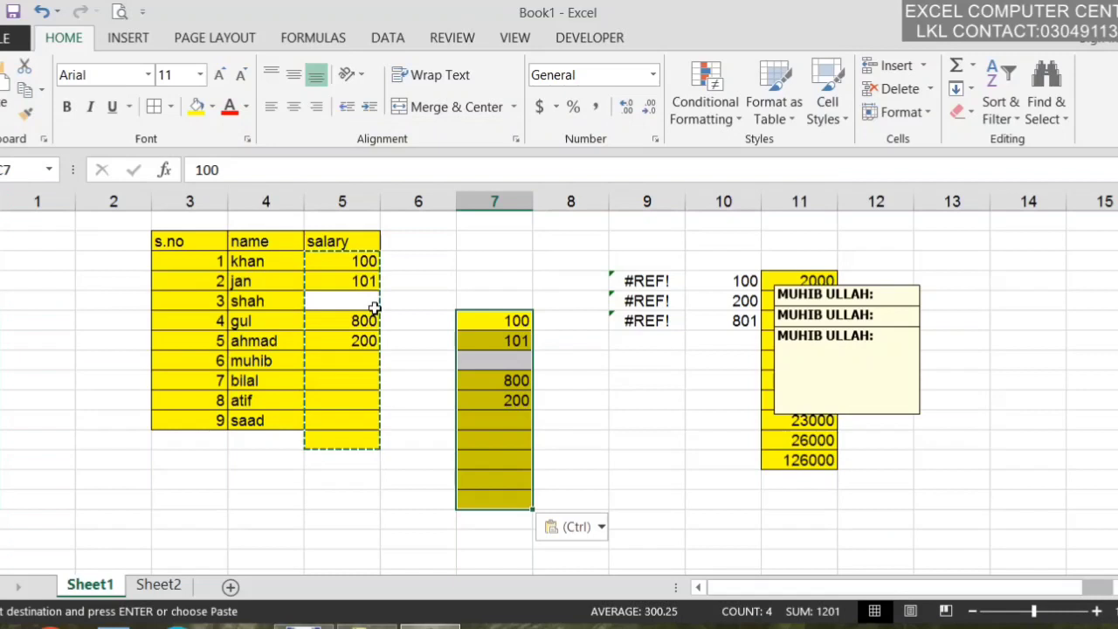
left_click(497, 415)
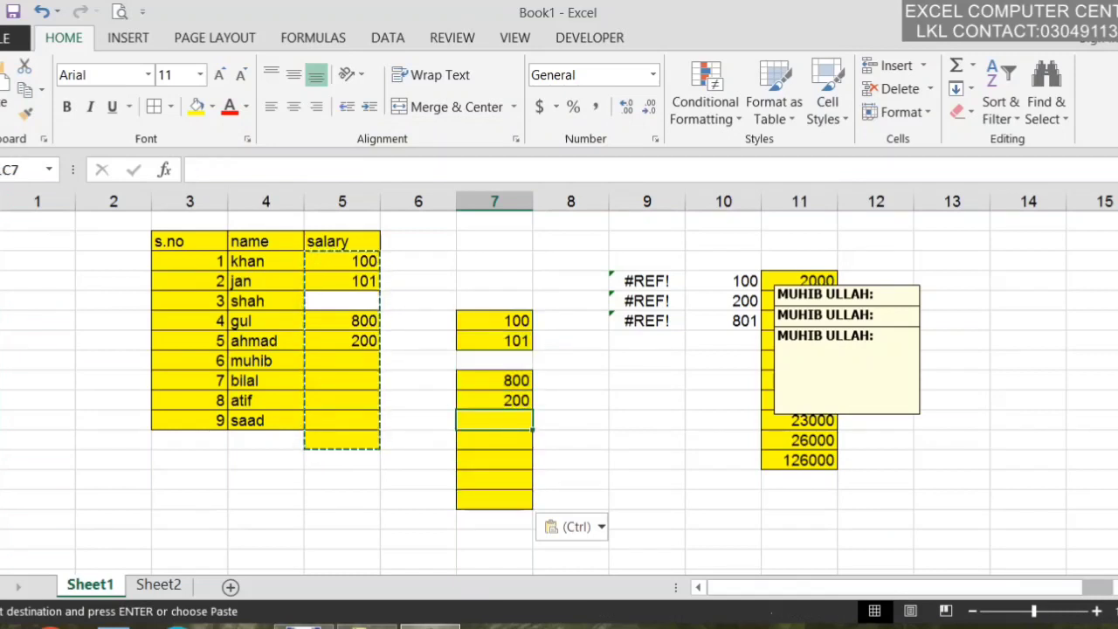
left_click(491, 336)
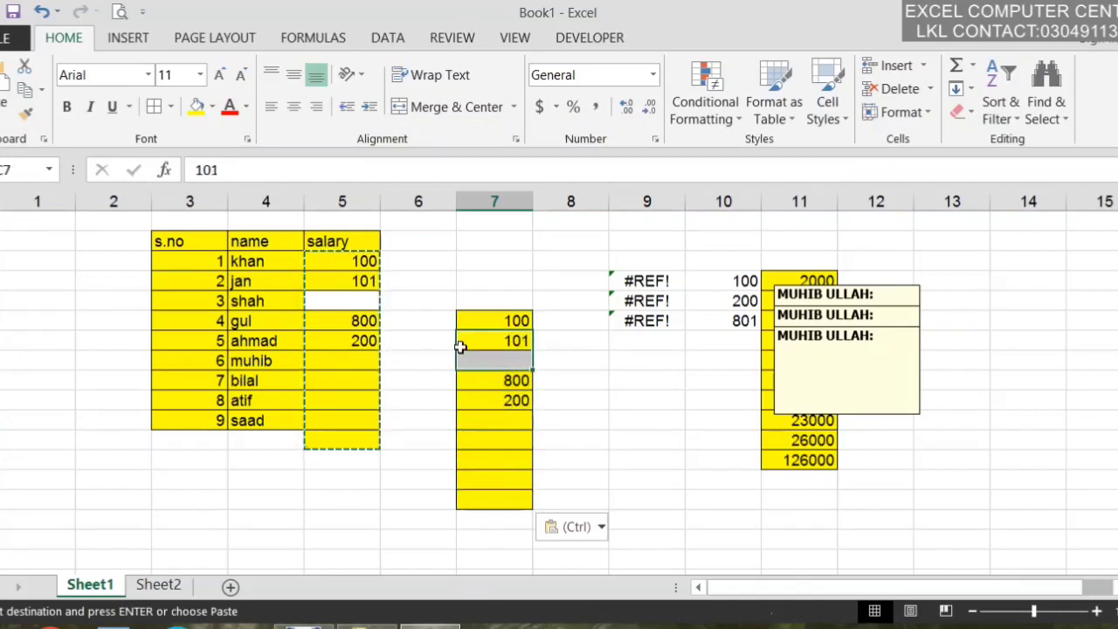
left_click_drag(343, 300, 350, 321)
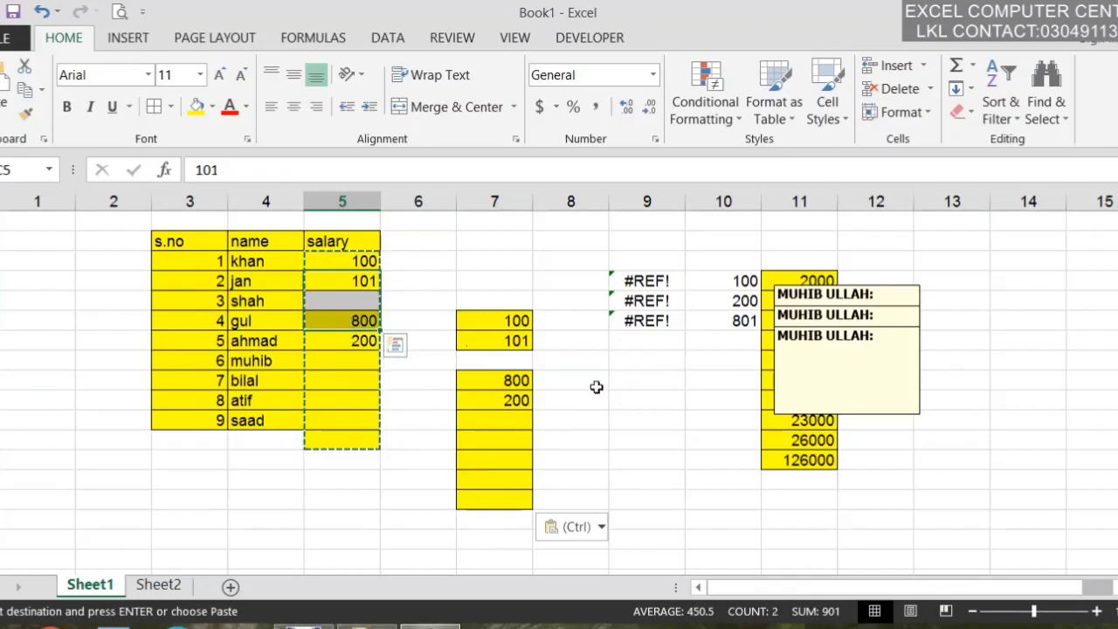
- Copy the whole salary table including its total row and paste it with All except borders, starting in column 14 of khan's row
left_click_drag(185, 249, 362, 437)
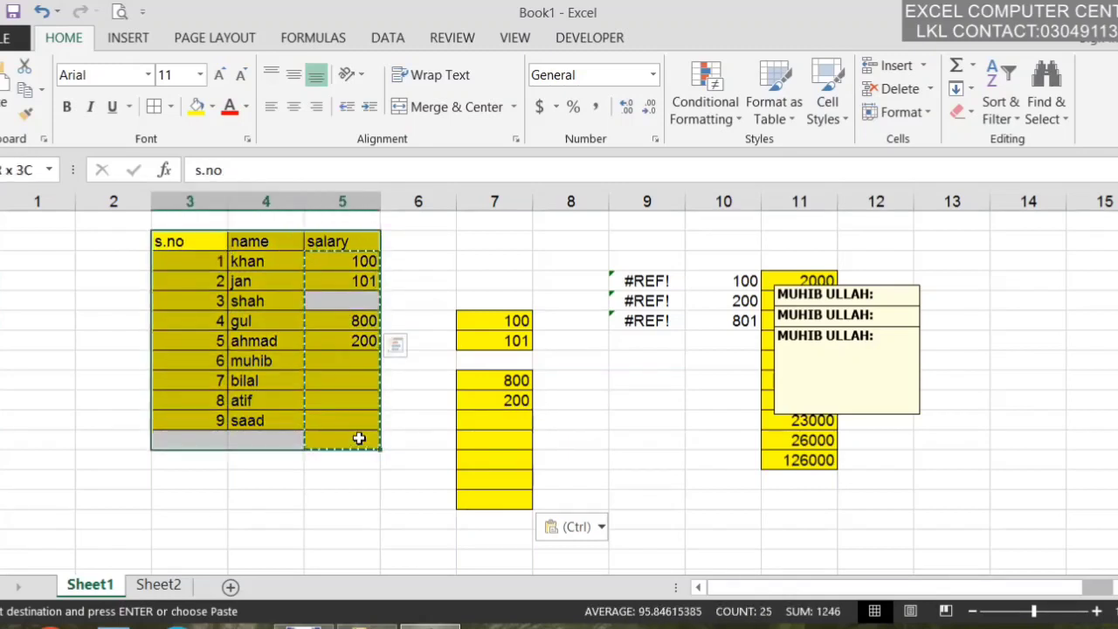
left_click(23, 88)
left_click(1003, 264)
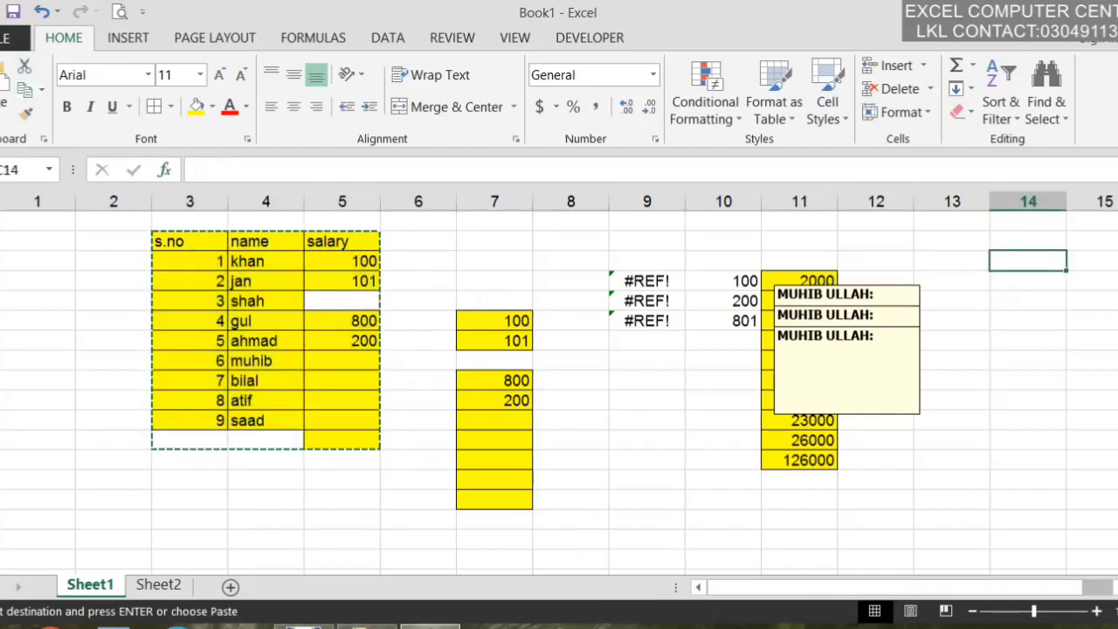
left_click(7, 118)
left_click(54, 340)
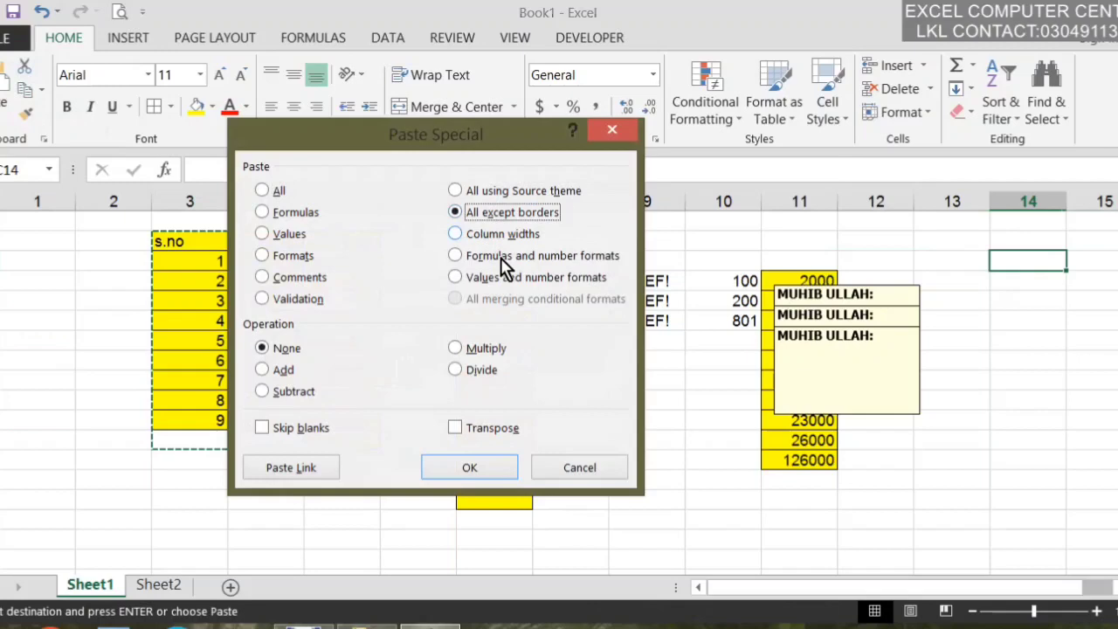
left_click(487, 466)
left_click_drag(849, 591, 903, 586)
left_click(967, 321)
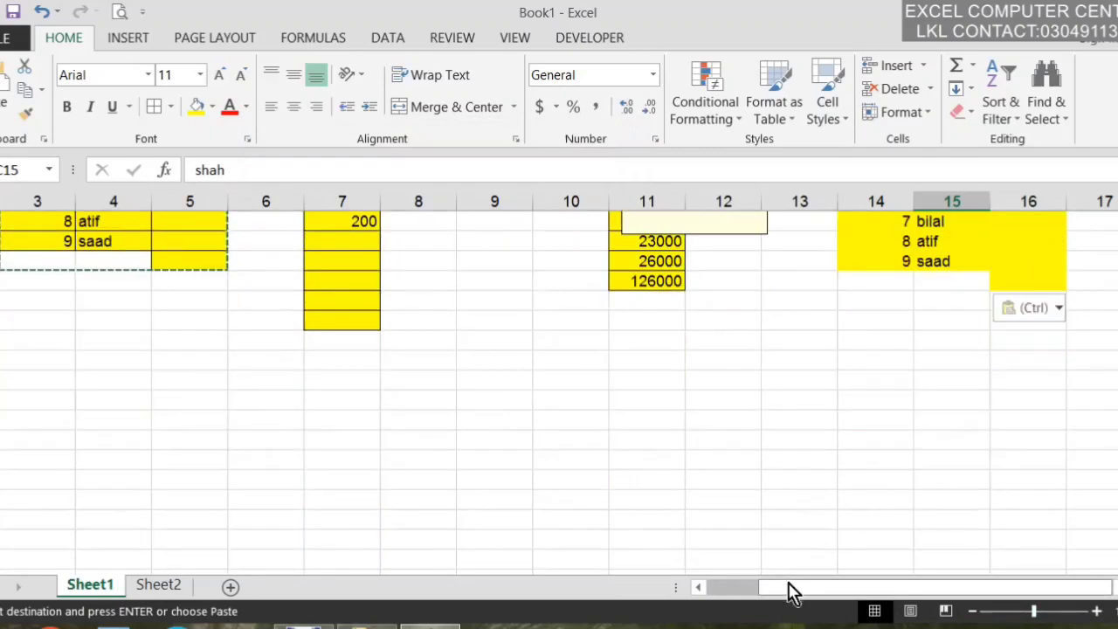
left_click_drag(788, 588, 757, 588)
left_click(3, 114)
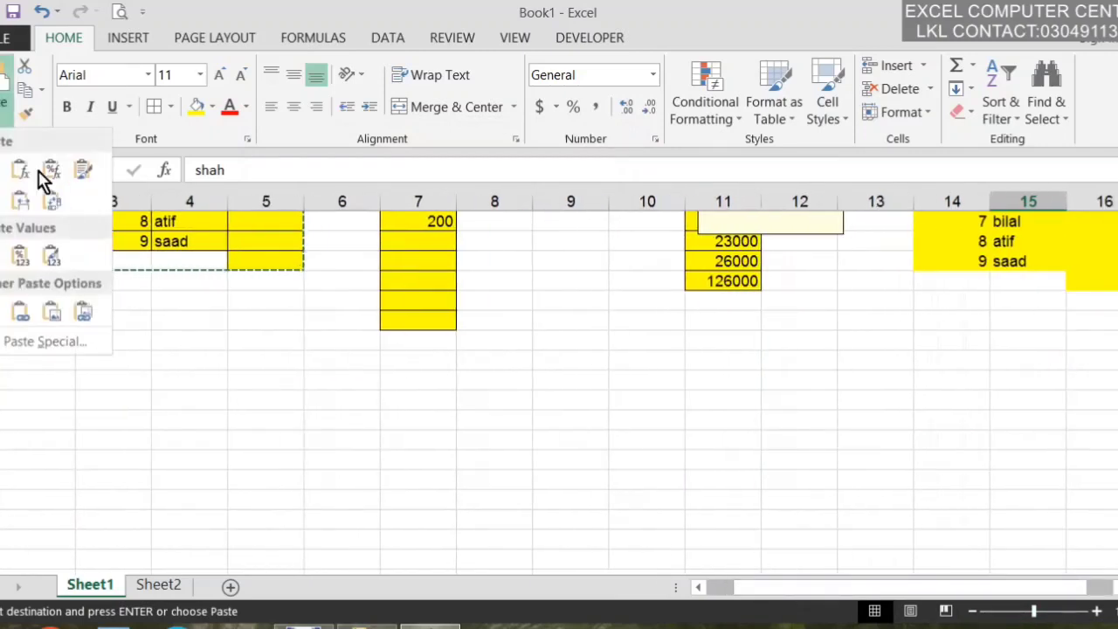
left_click(58, 347)
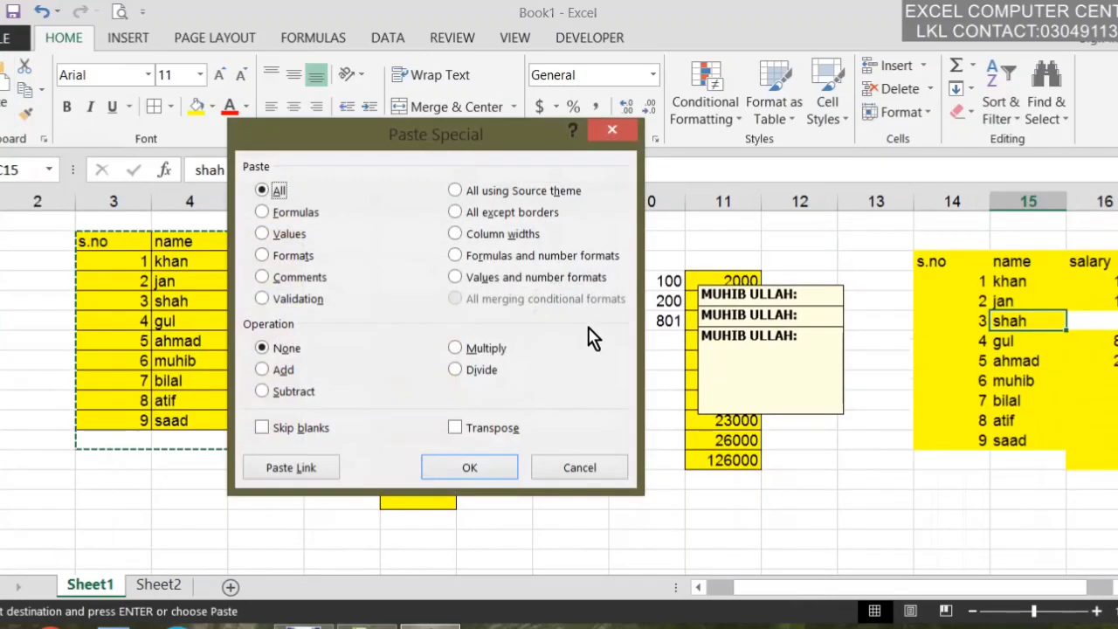
left_click(597, 470)
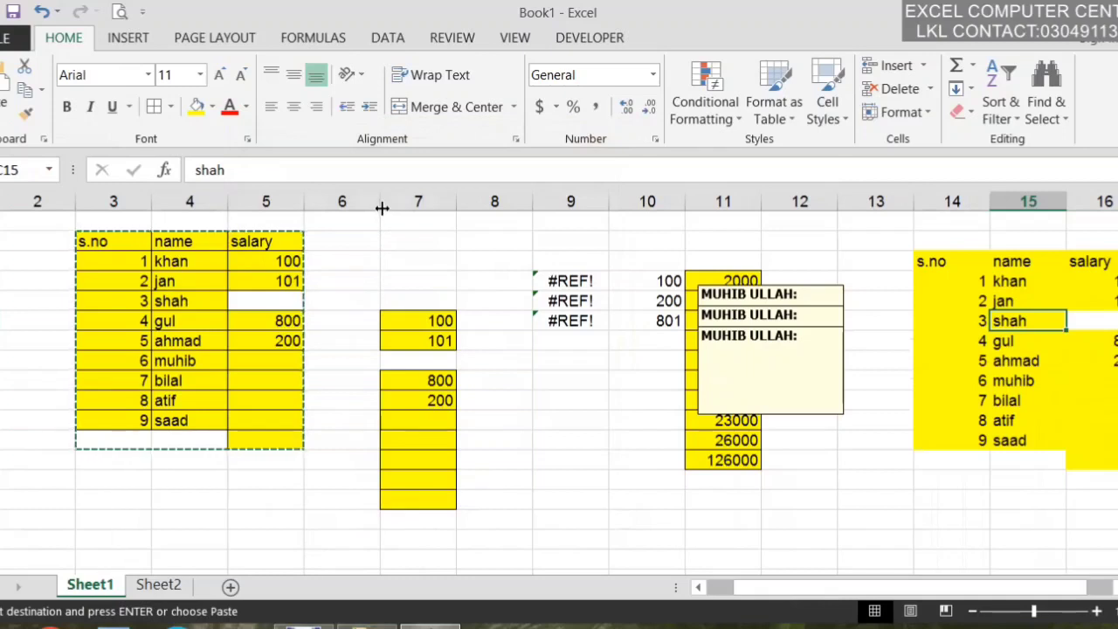
- Widen column 6, copy its cell in gul's row, and paste only the Column widths onto the first three filled cells' range in column 7
left_click_drag(380, 208, 481, 210)
left_click(433, 321)
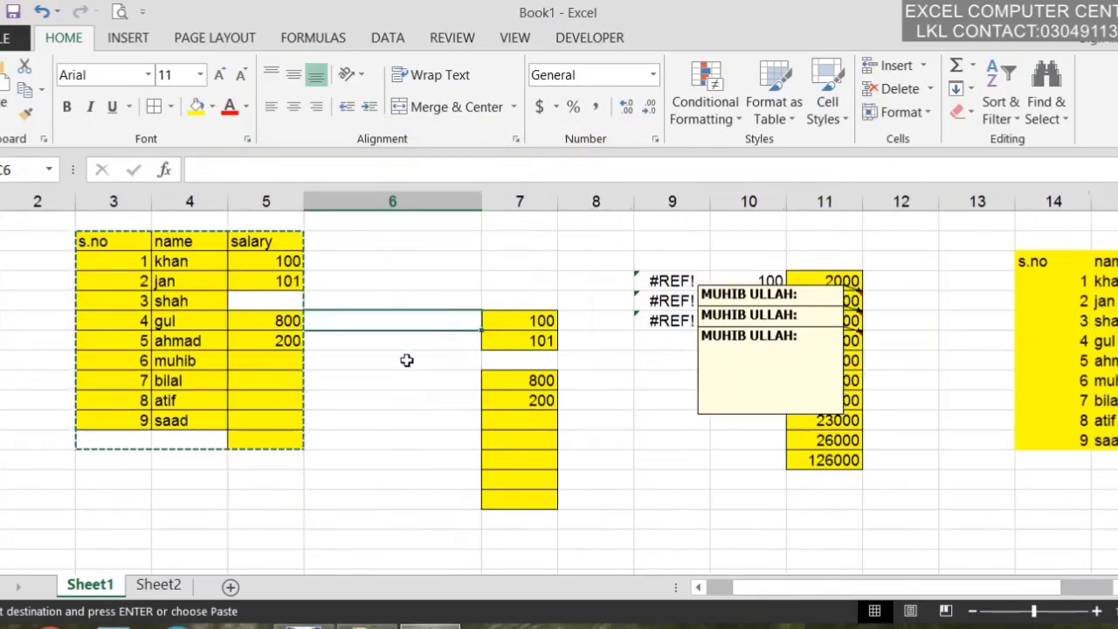
left_click(27, 92)
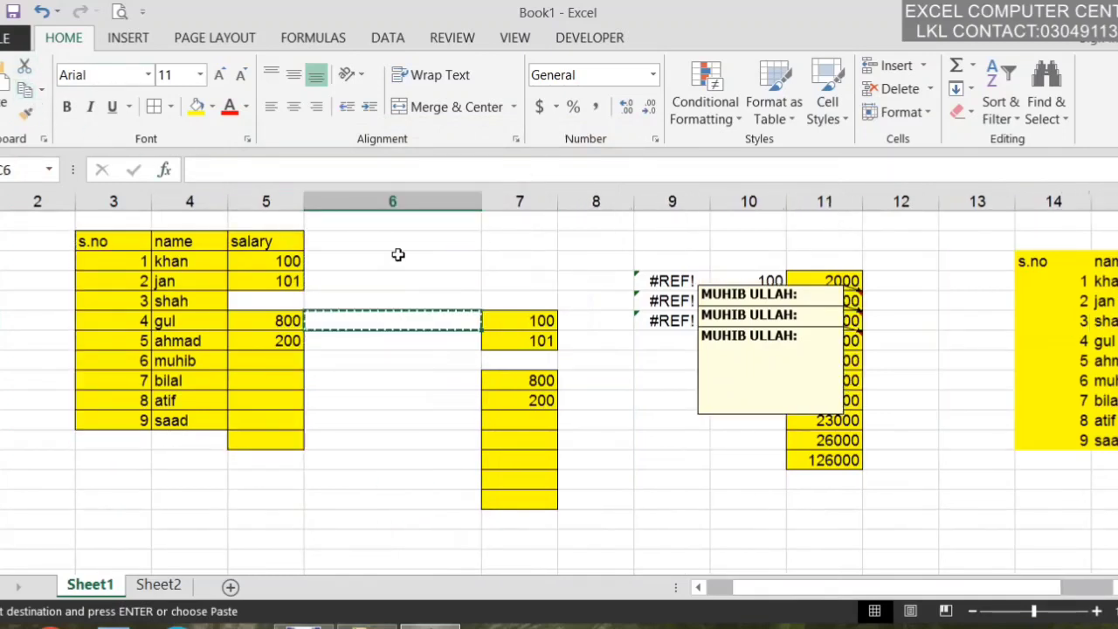
left_click_drag(548, 327, 542, 350)
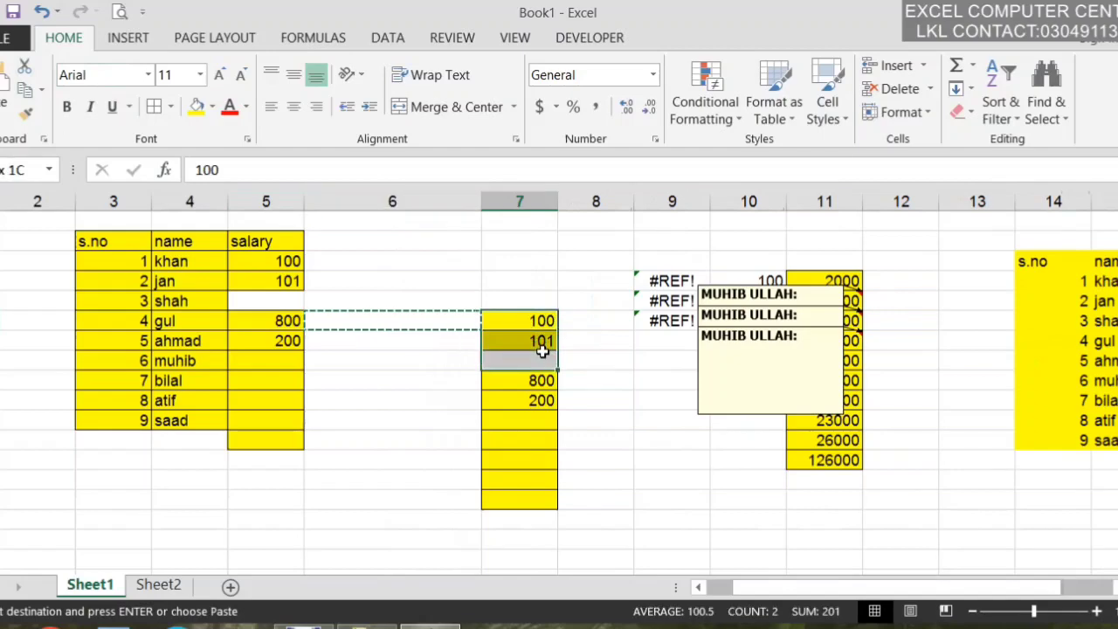
left_click(9, 114)
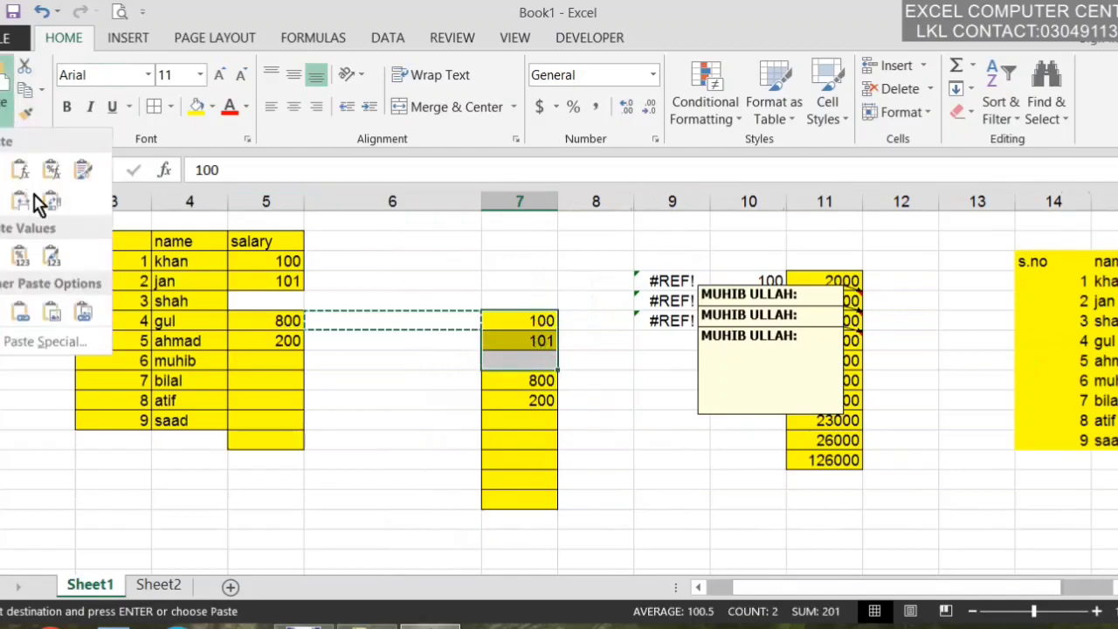
left_click(84, 340)
left_click(502, 233)
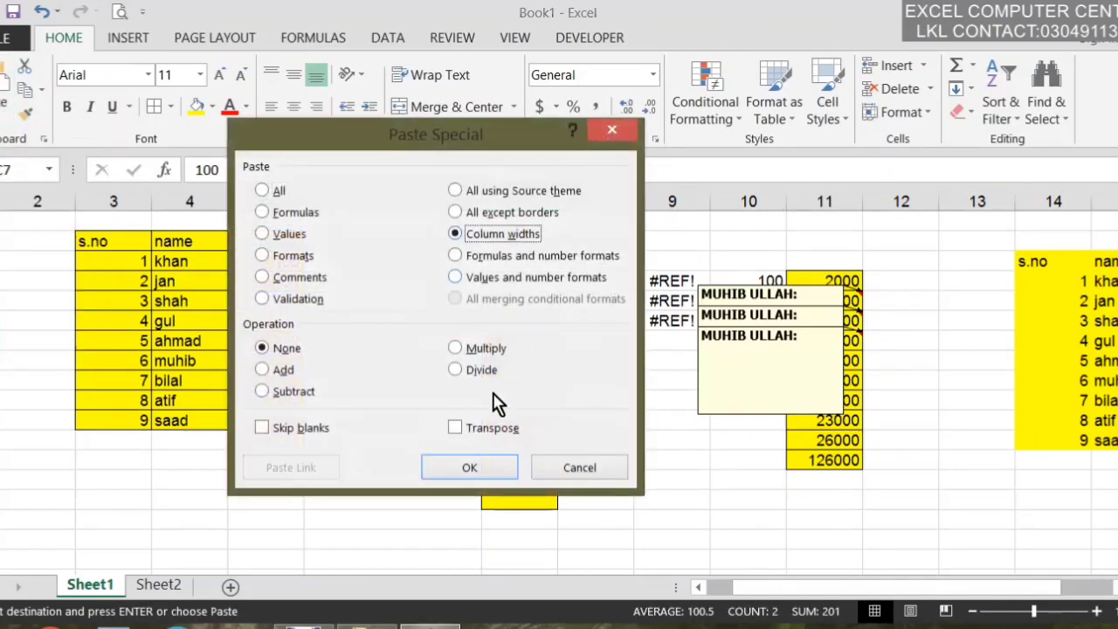
left_click(463, 469)
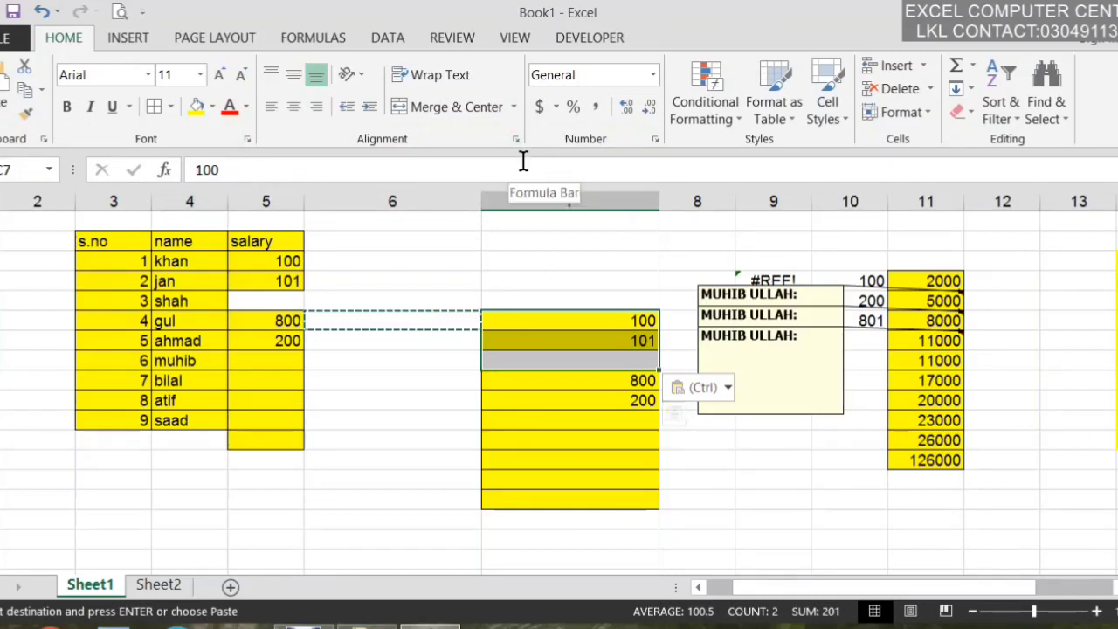
left_click(458, 281)
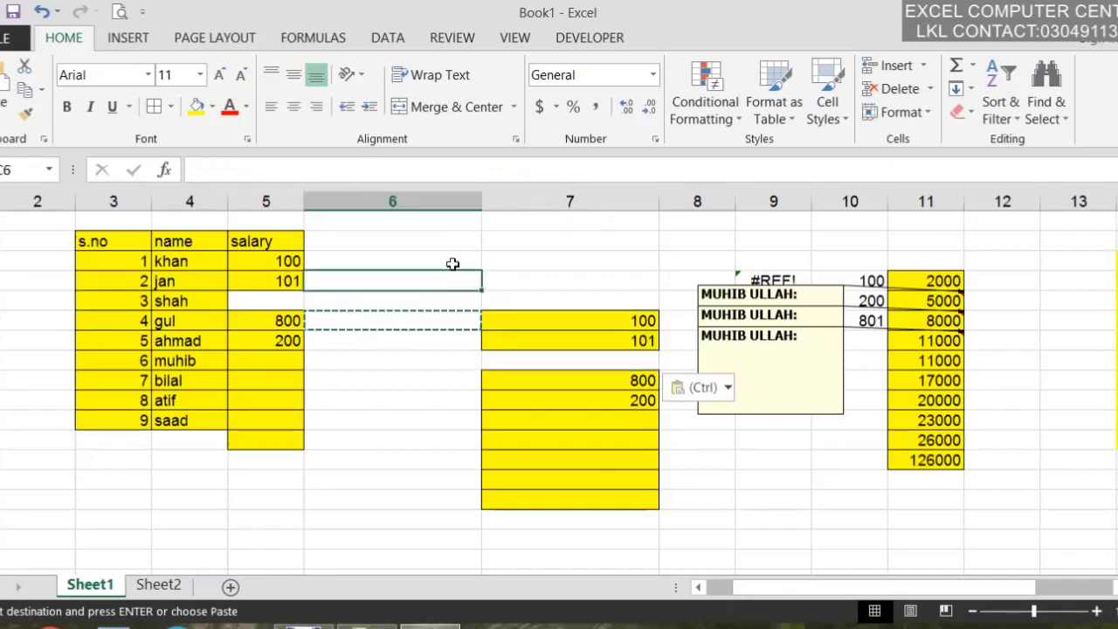
key("Escape")
left_click(420, 364)
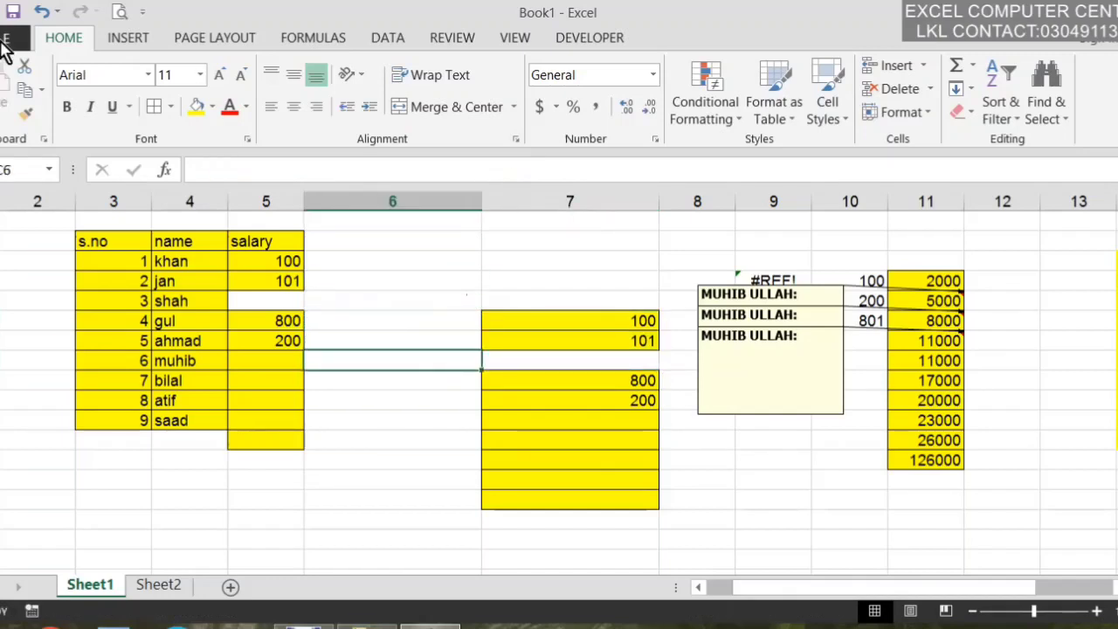
left_click_drag(123, 243, 263, 410)
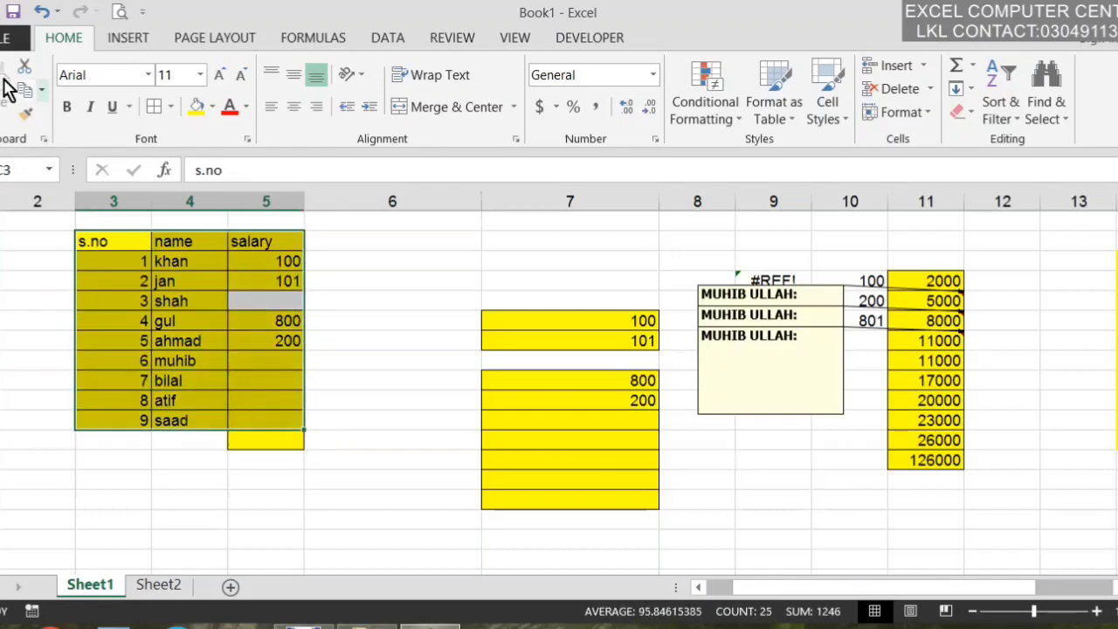
left_click(21, 93)
left_click(6, 123)
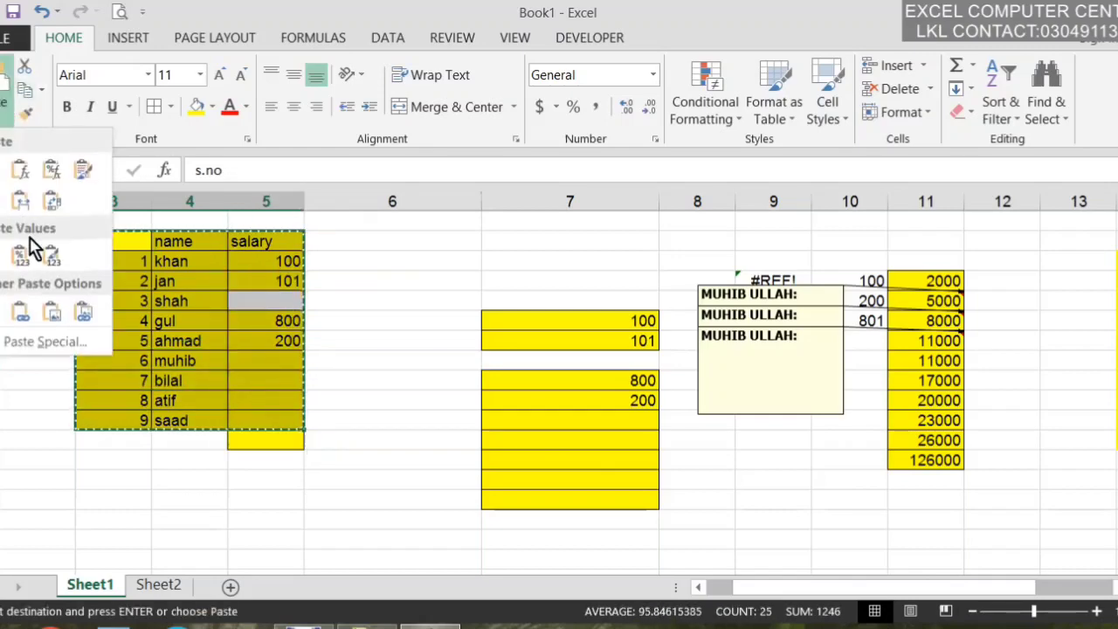
left_click(78, 340)
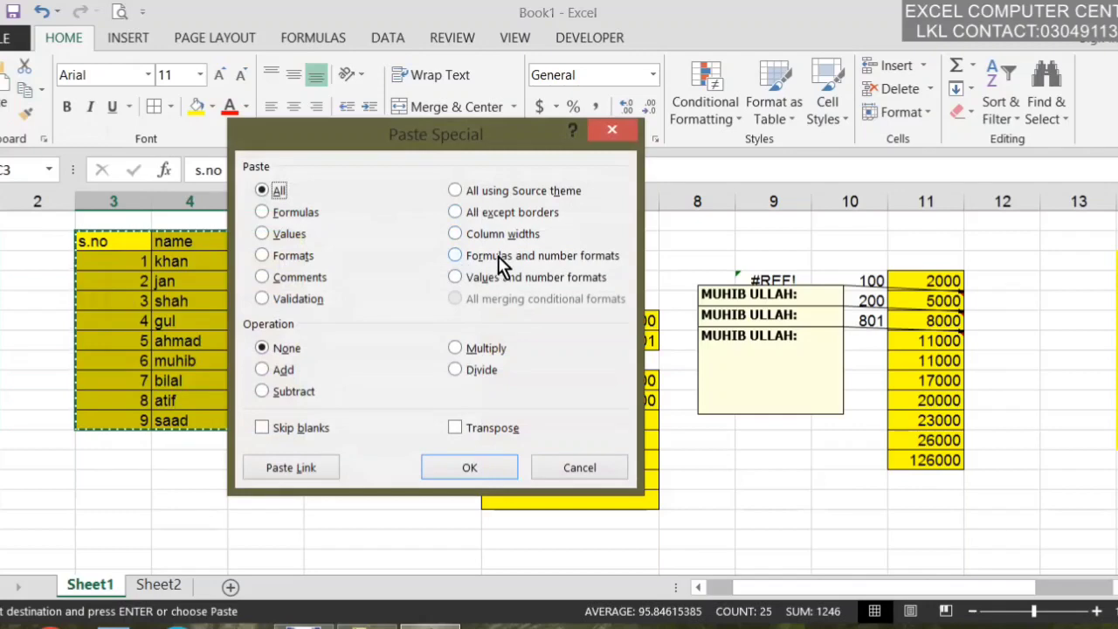
left_click(587, 471)
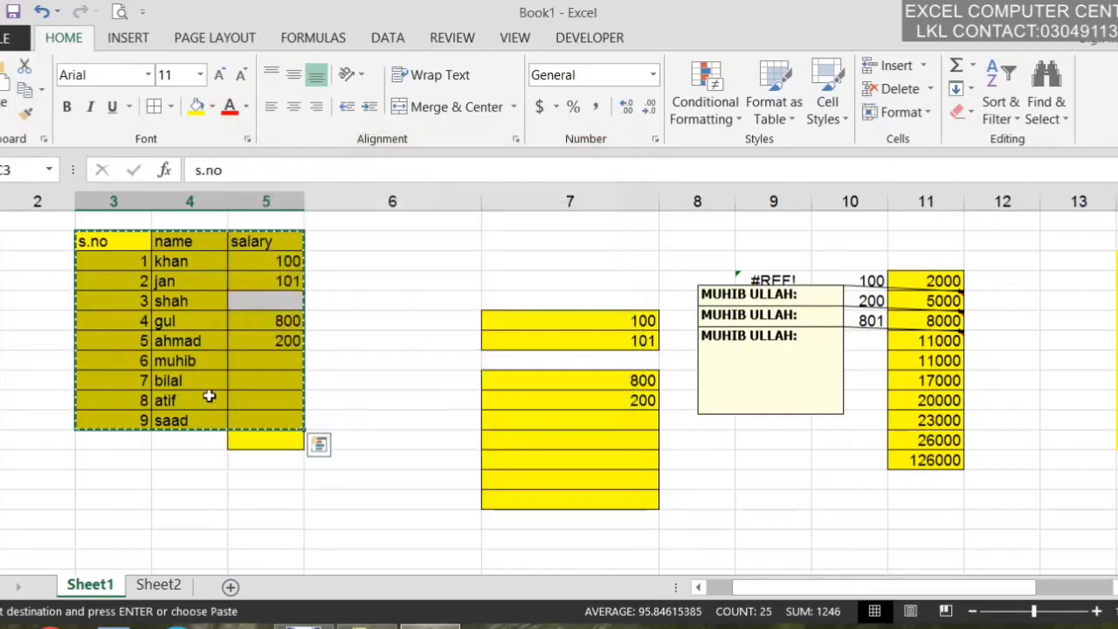
left_click(294, 374)
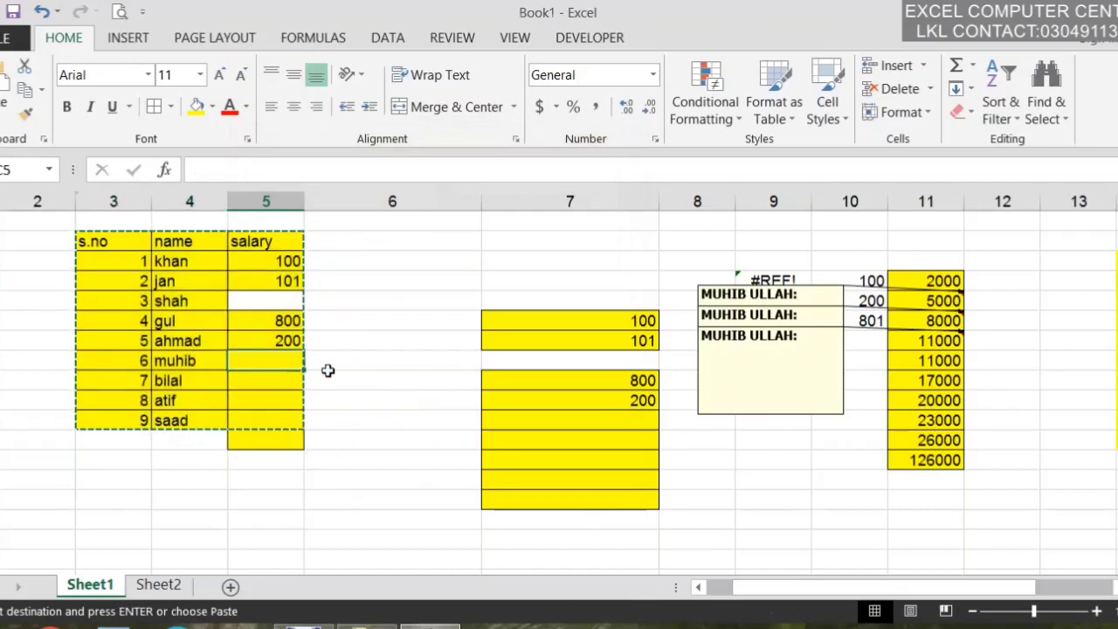
left_click(638, 406)
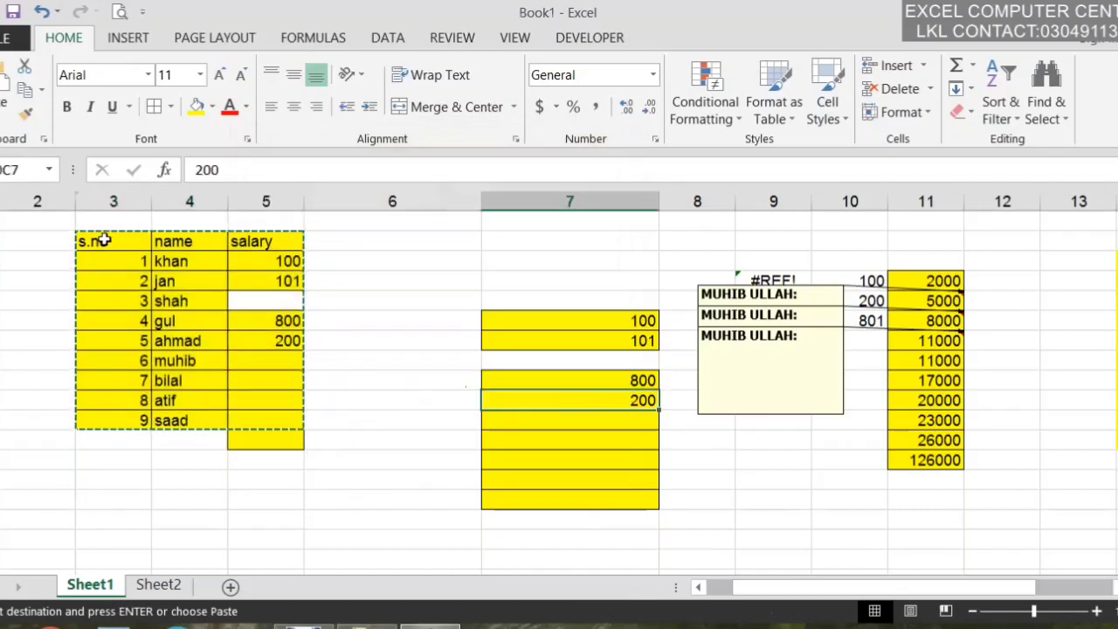
left_click_drag(103, 242, 292, 430)
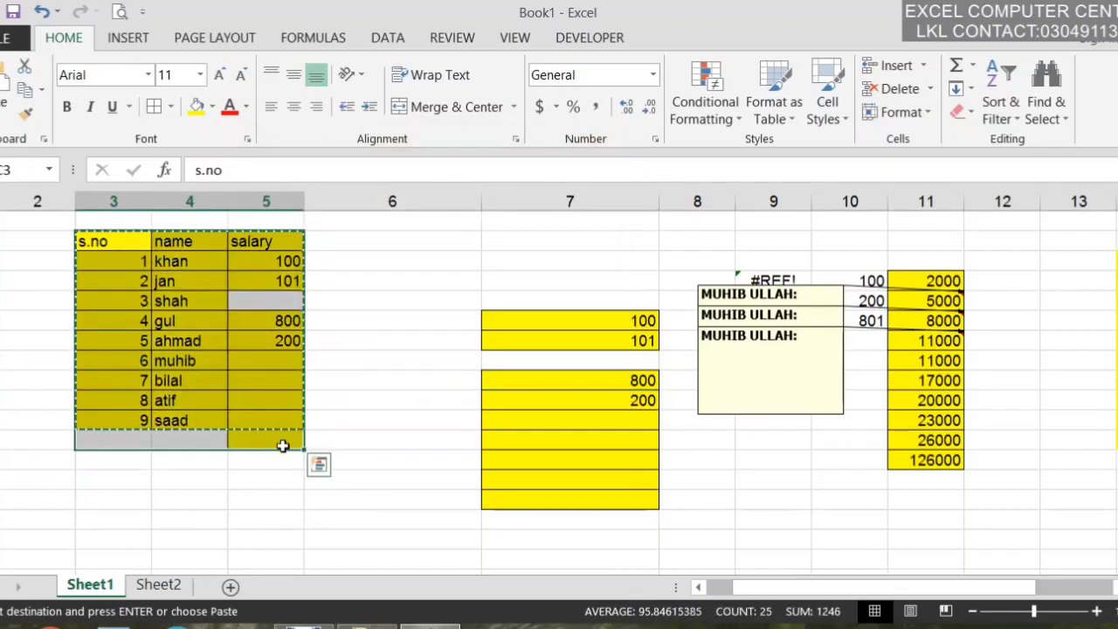
key("Return")
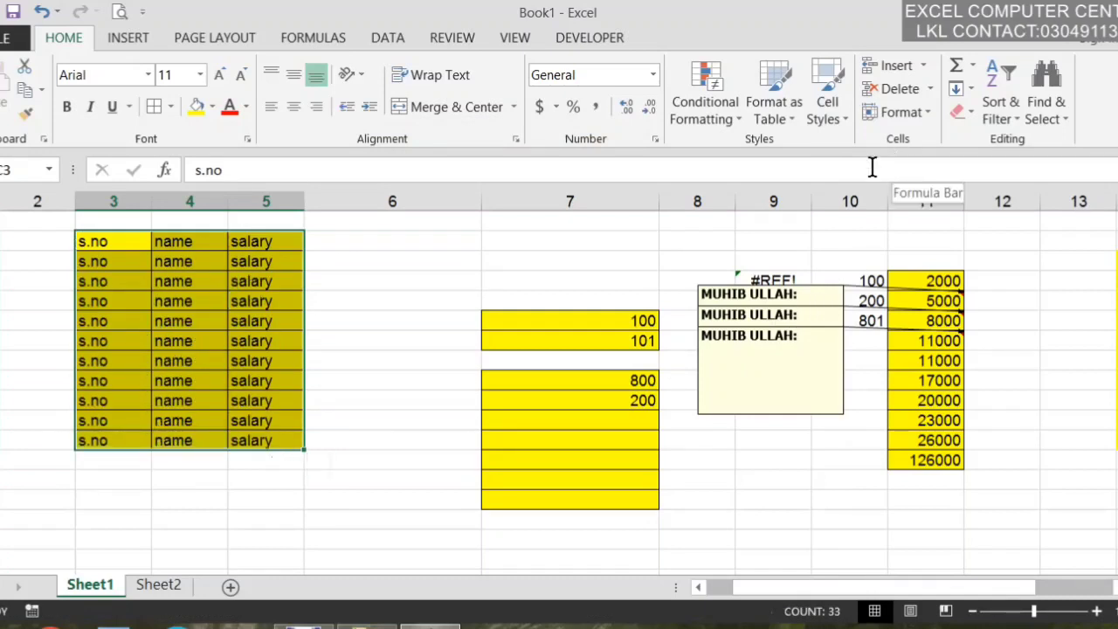
left_click(956, 113)
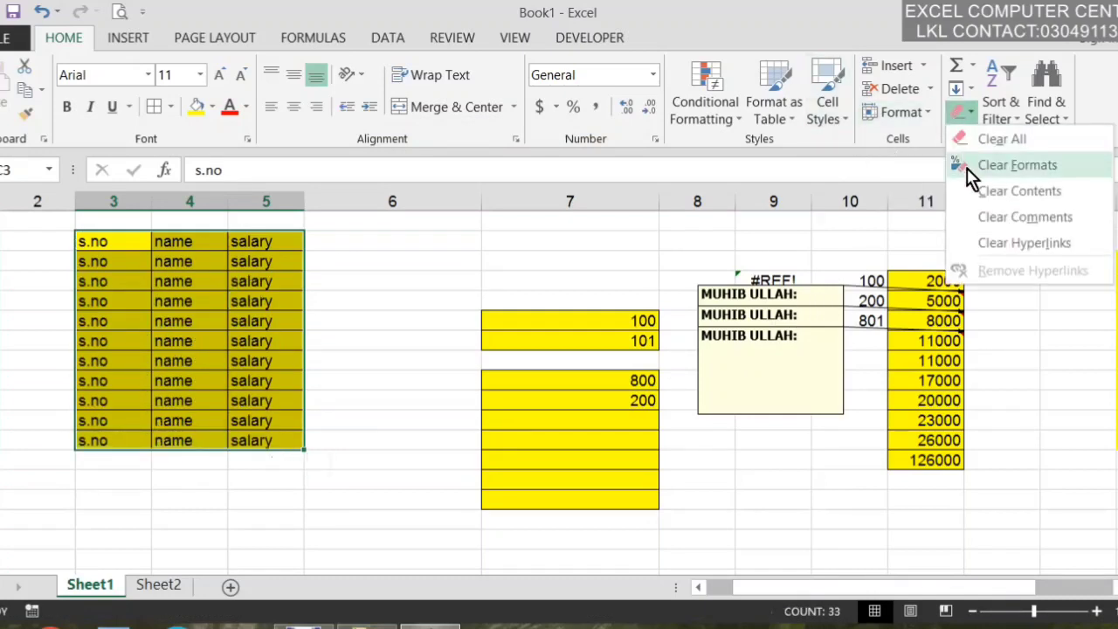
left_click(714, 297)
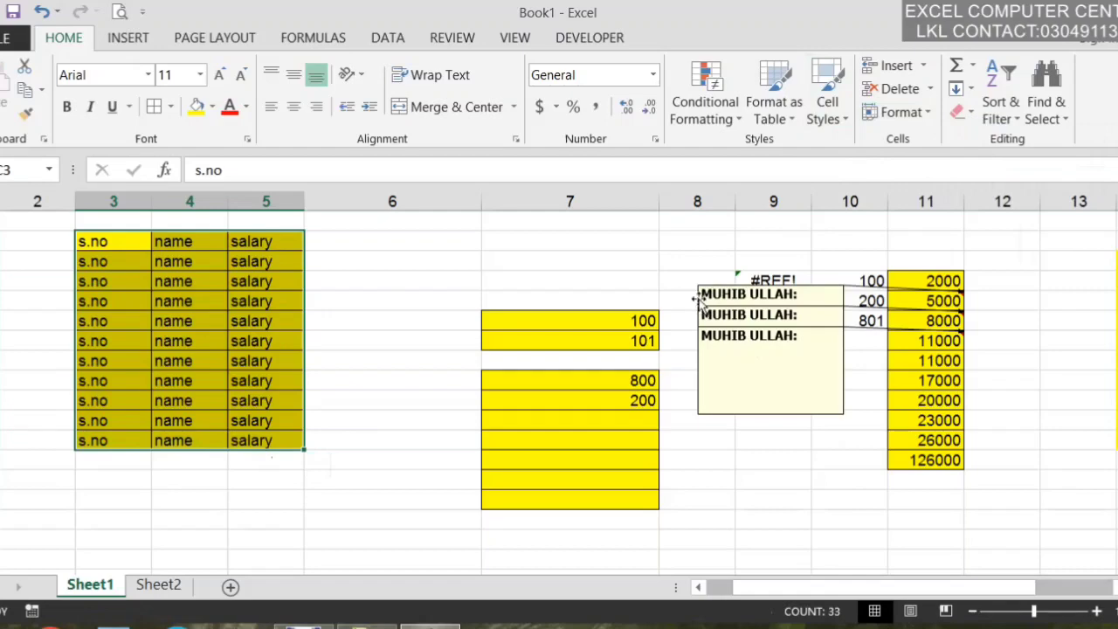
- Undo the recent edits step by step, back to where the salary column still holds its original amounts and comments
key("ctrl+z")
key("ctrl+z")
key("ctrl+z")
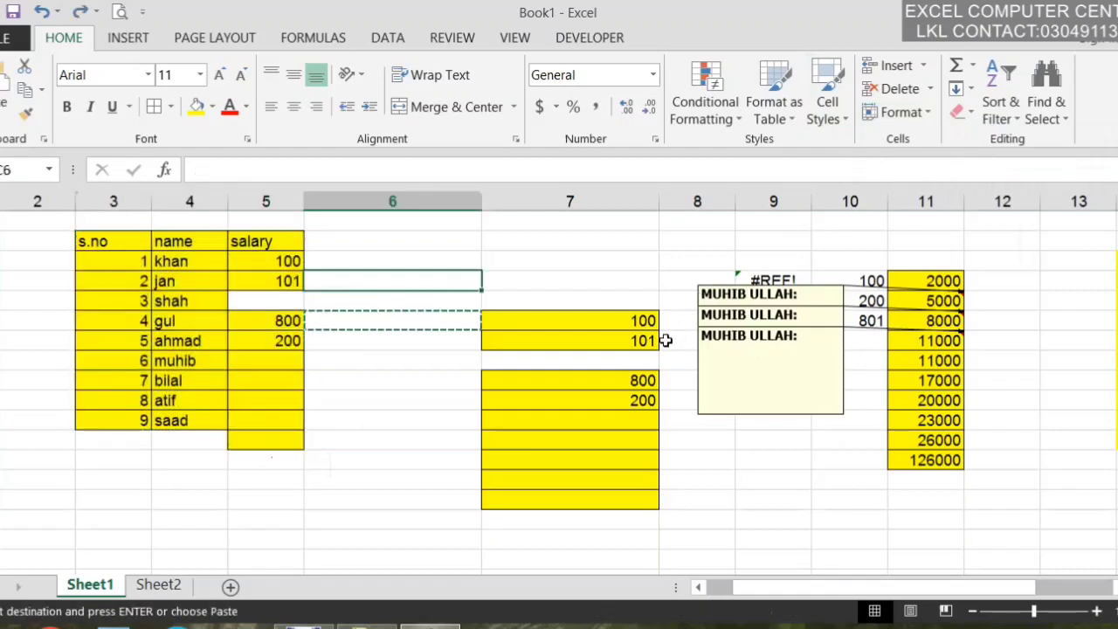
key("ctrl+z")
key("ctrl+z")
key("ctrl+z")
key("ctrl+z")
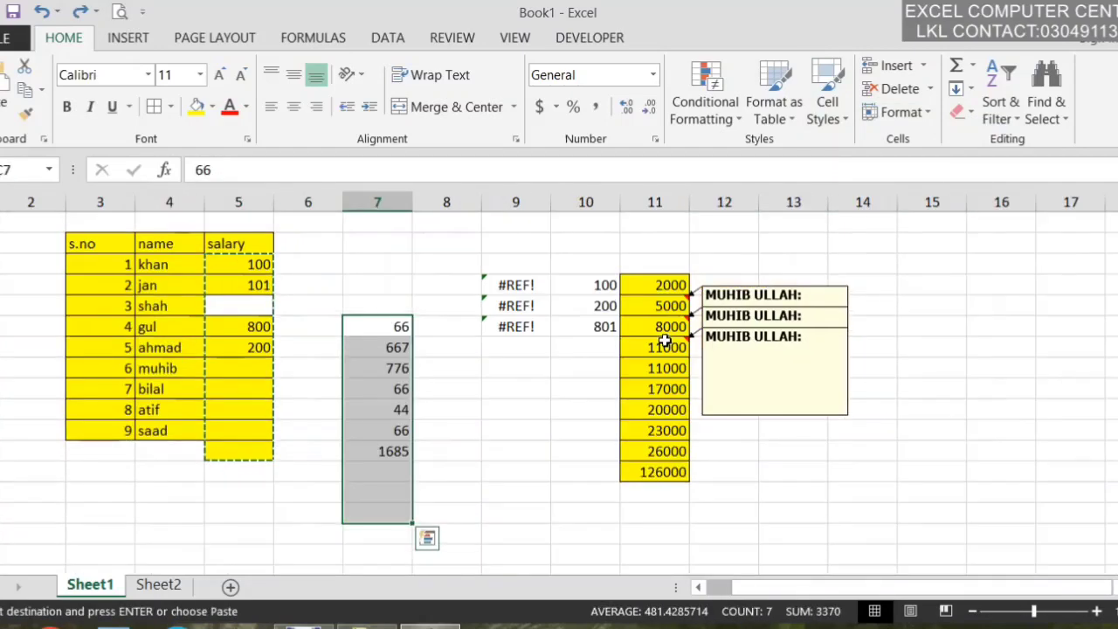
key("ctrl+z")
key("ctrl+z")
key("ctrl+z")
key("ctrl+z")
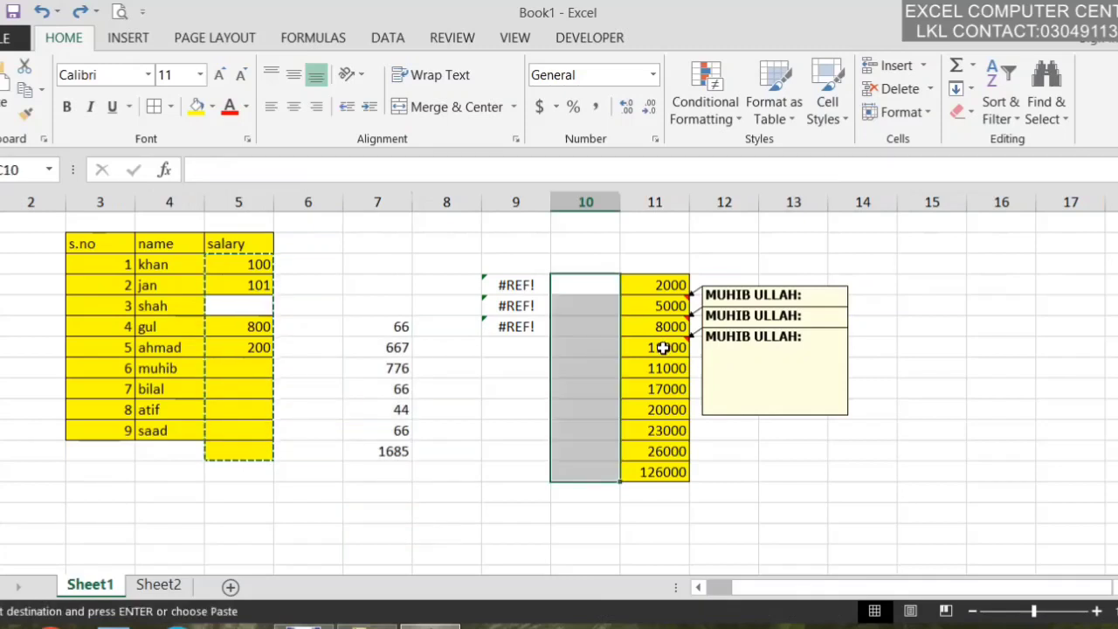
key("ctrl+z")
key("ctrl+z")
key("ctrl+z")
key("ctrl+z")
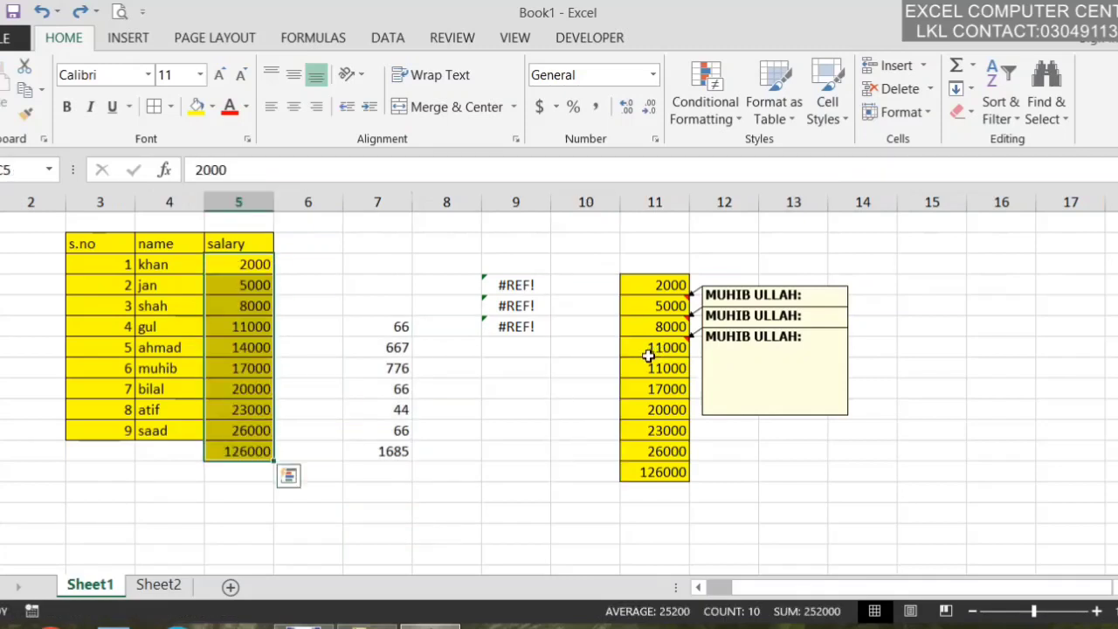
key("ctrl+z")
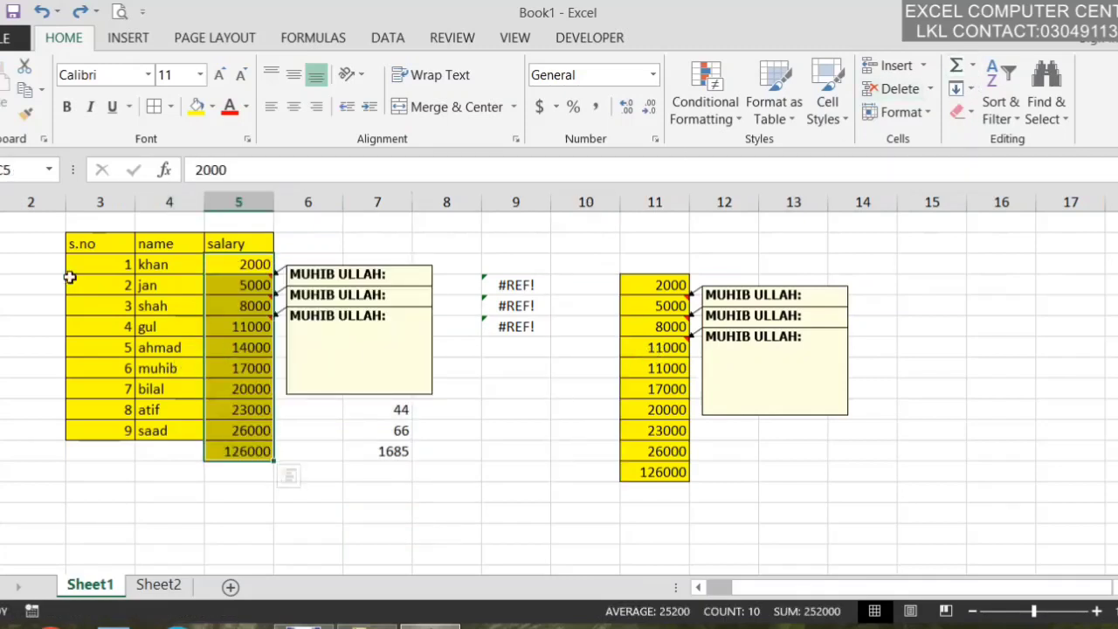
- Clear the comments from the yellow salary table, from the s.no header through its total row
left_click_drag(96, 250, 250, 457)
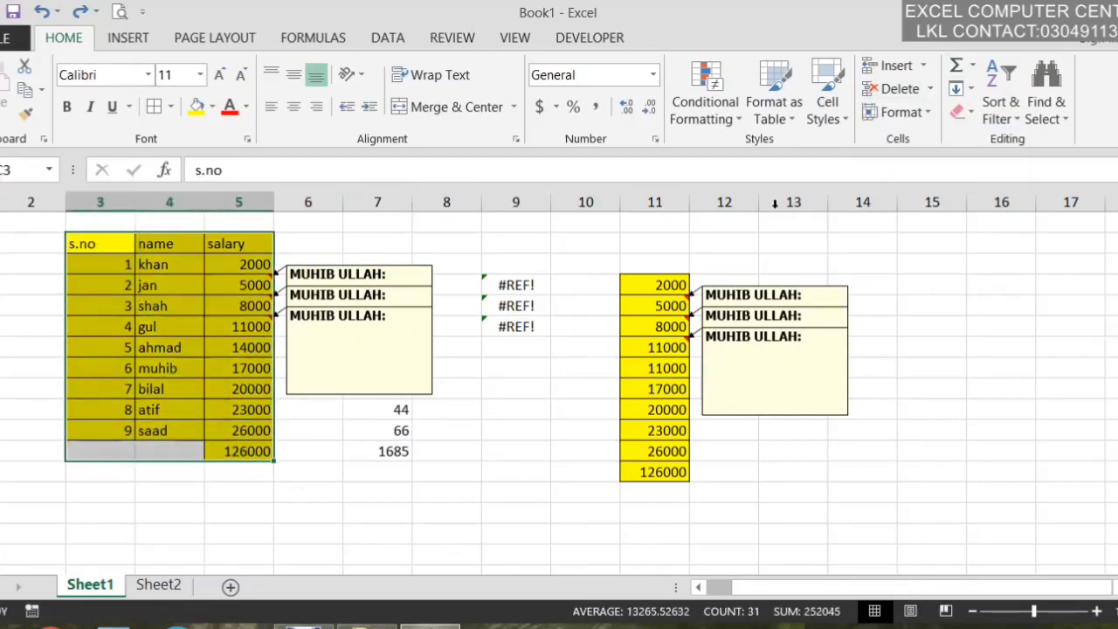
left_click(959, 115)
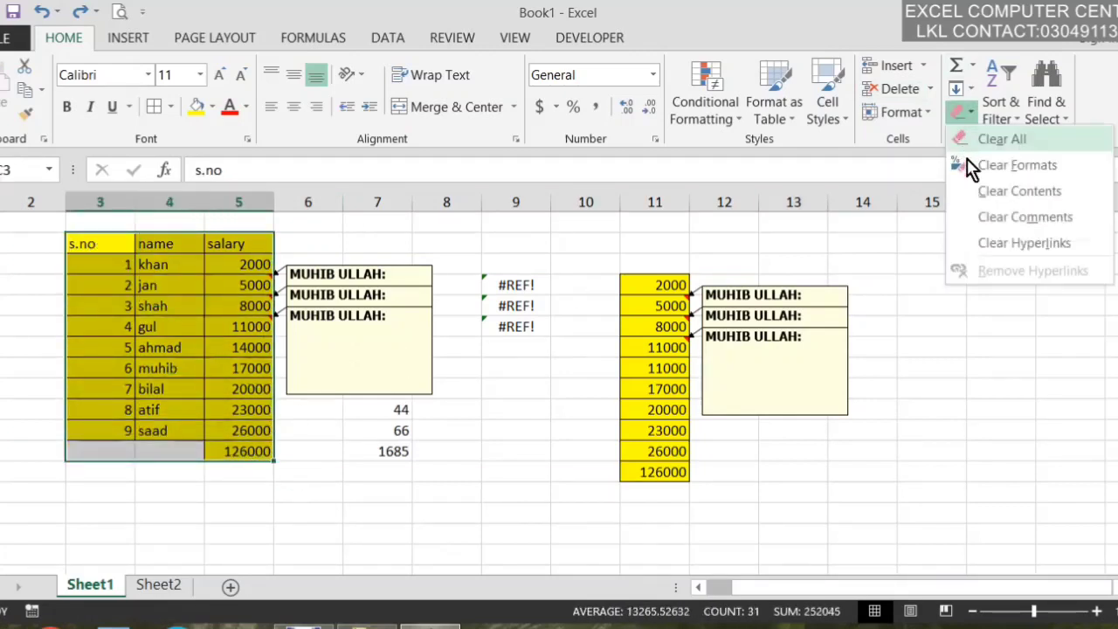
left_click(1060, 223)
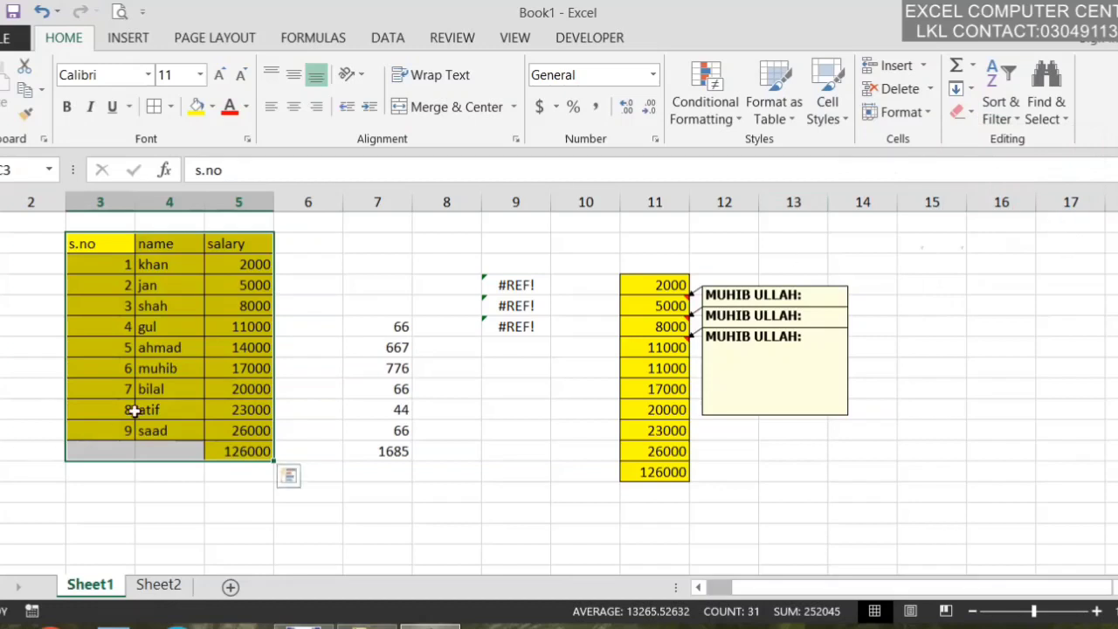
- Copy the salary table and paste its Formulas and number formats starting in column 15, on the row of s.no 1
left_click(29, 96)
left_click(931, 263)
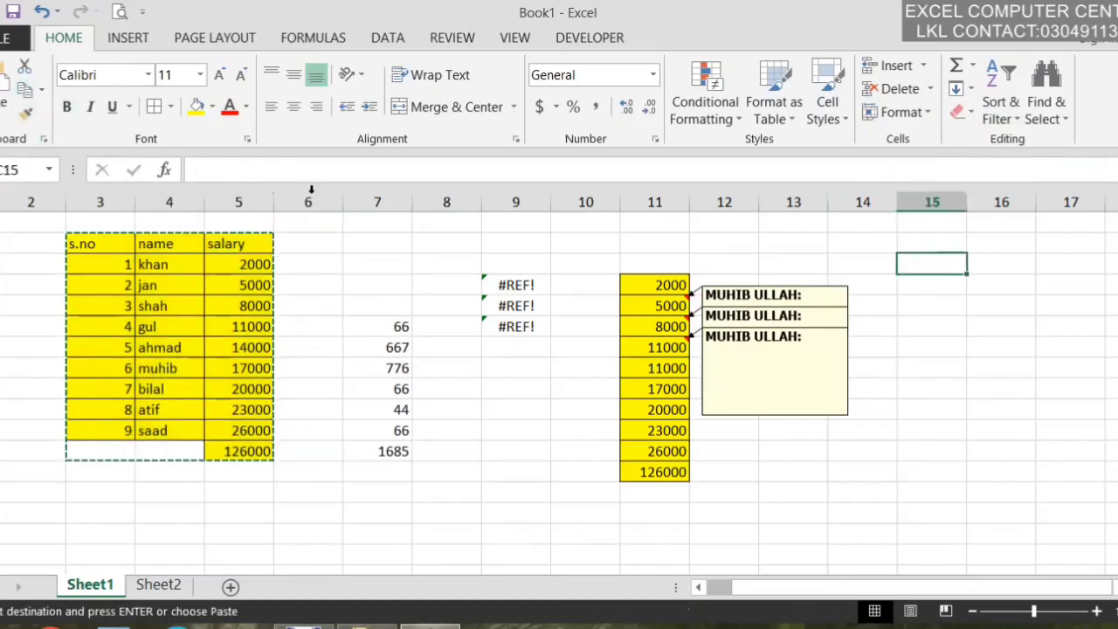
left_click(12, 131)
left_click(74, 345)
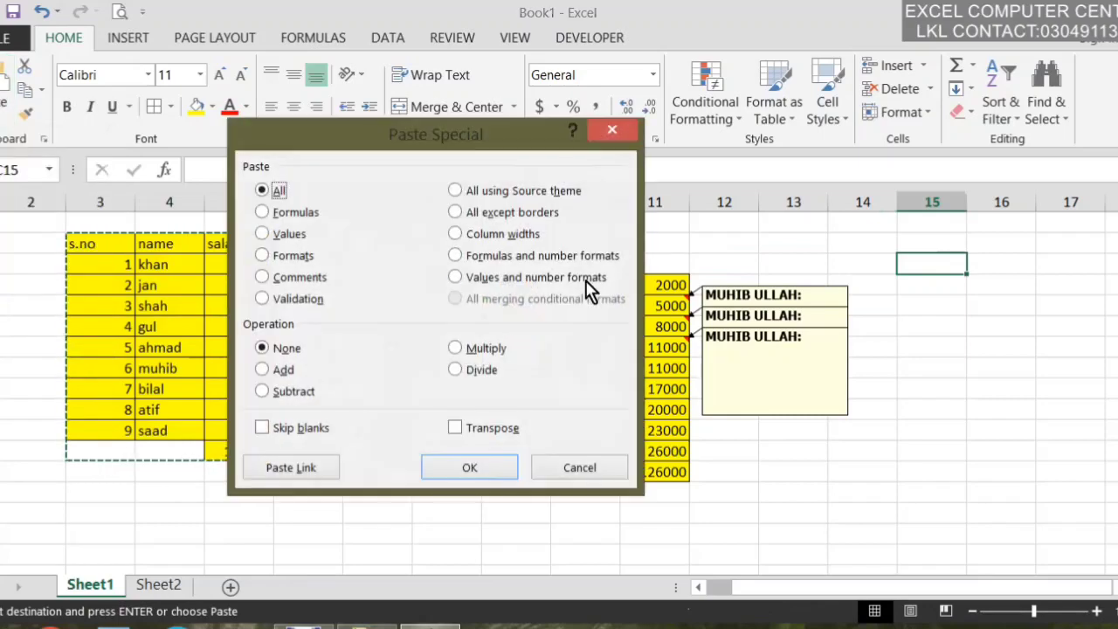
left_click(489, 254)
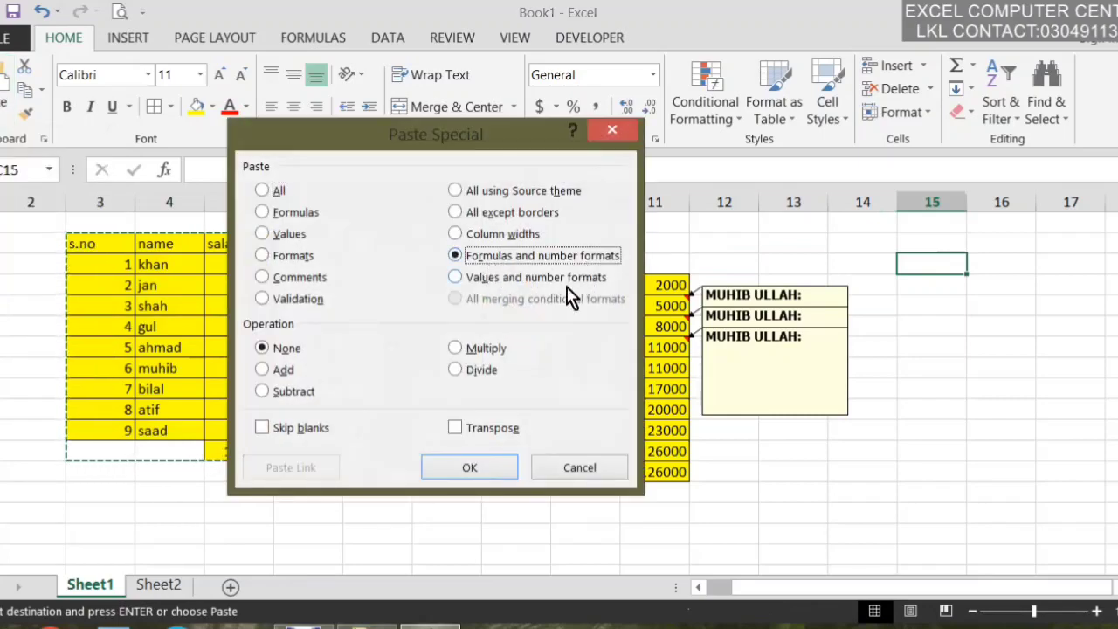
left_click(467, 466)
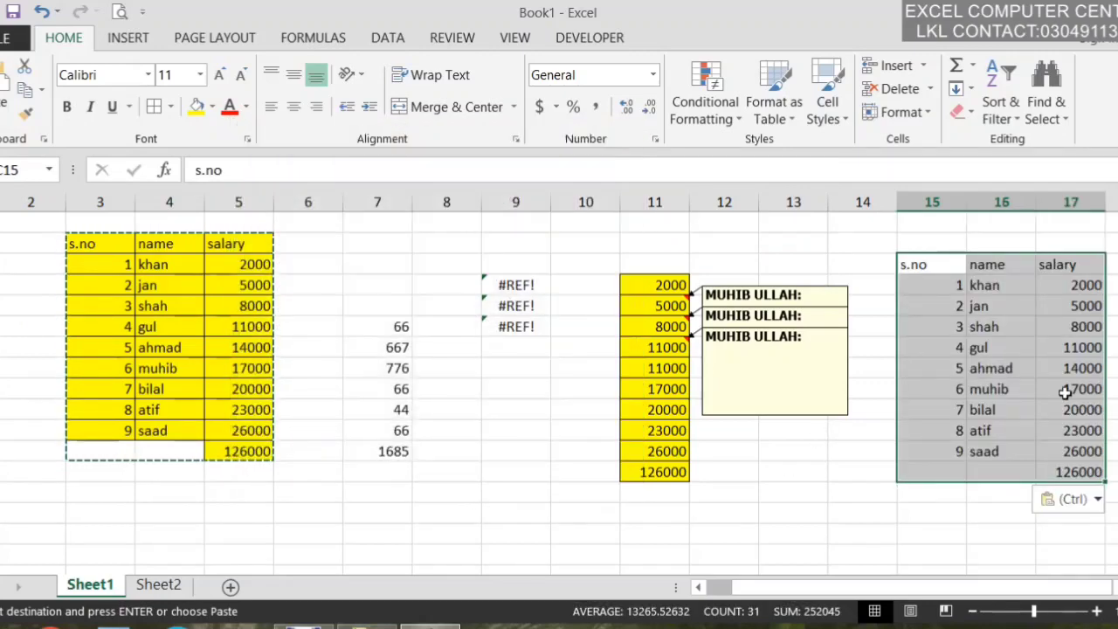
- Set the s.no 8 salary in the pasted table to 8888 and check the SUM formula in its total cell
left_click(1075, 472)
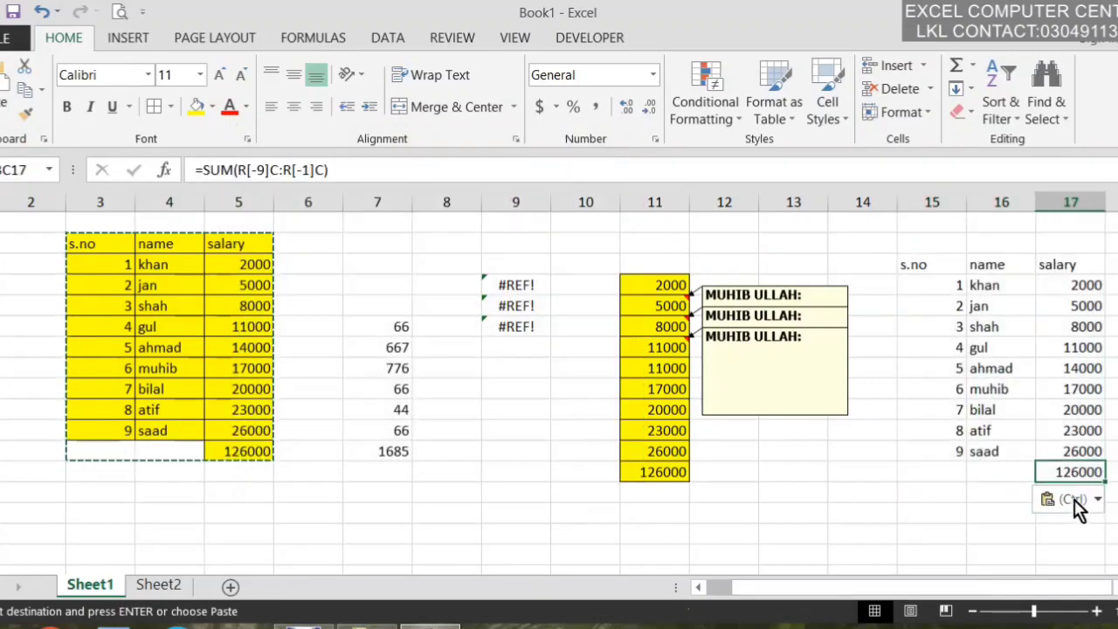
left_click_drag(1076, 286, 1094, 446)
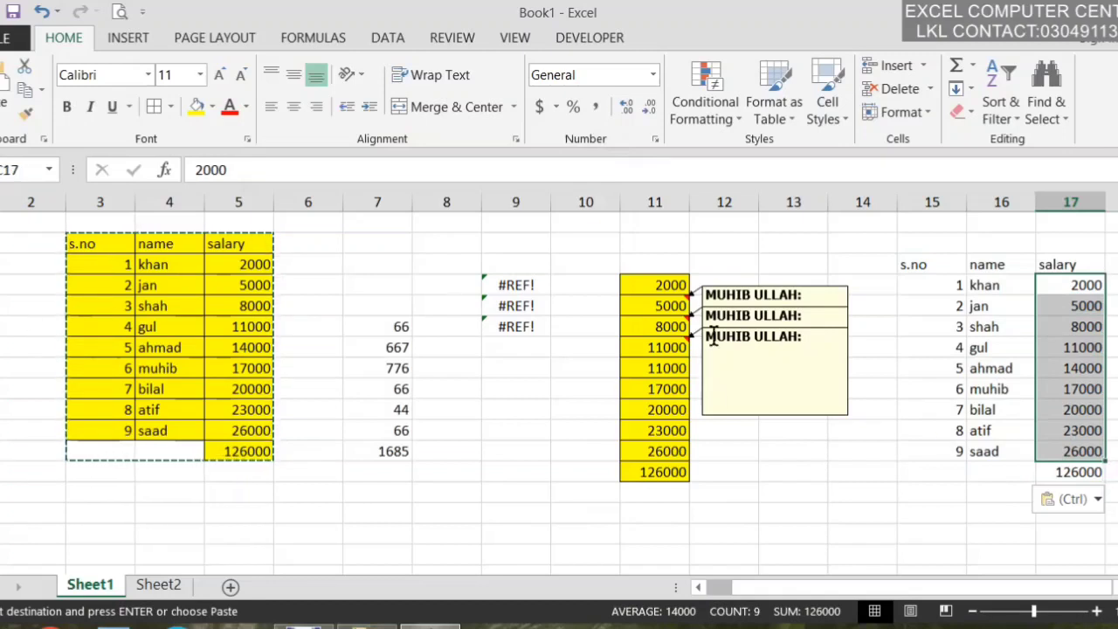
scroll(929, 317, "down", 1)
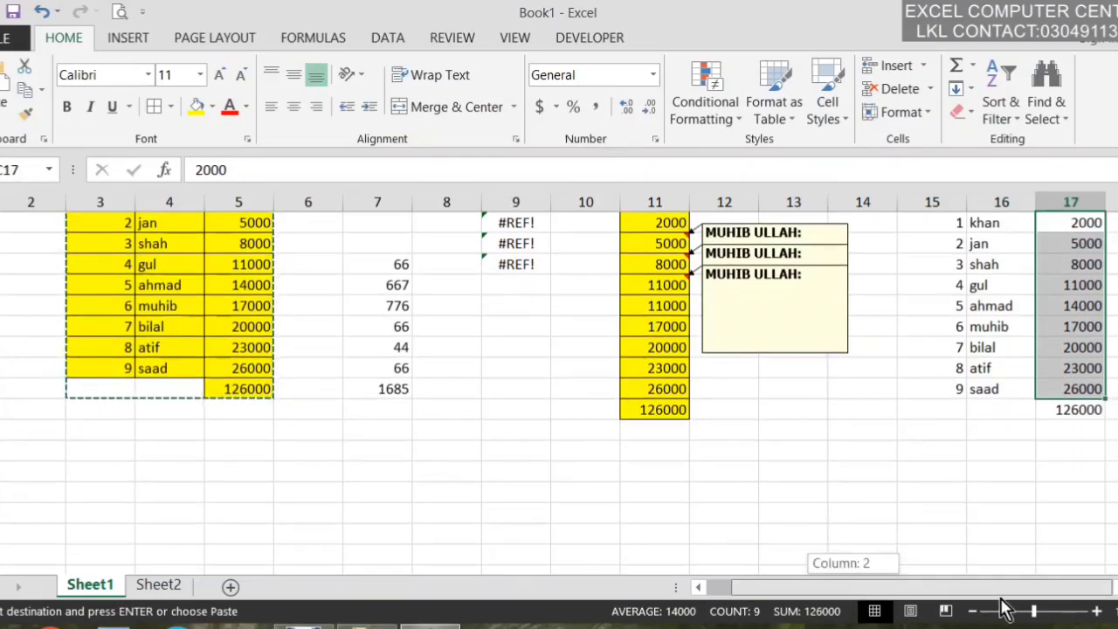
left_click(1074, 367)
type("vv")
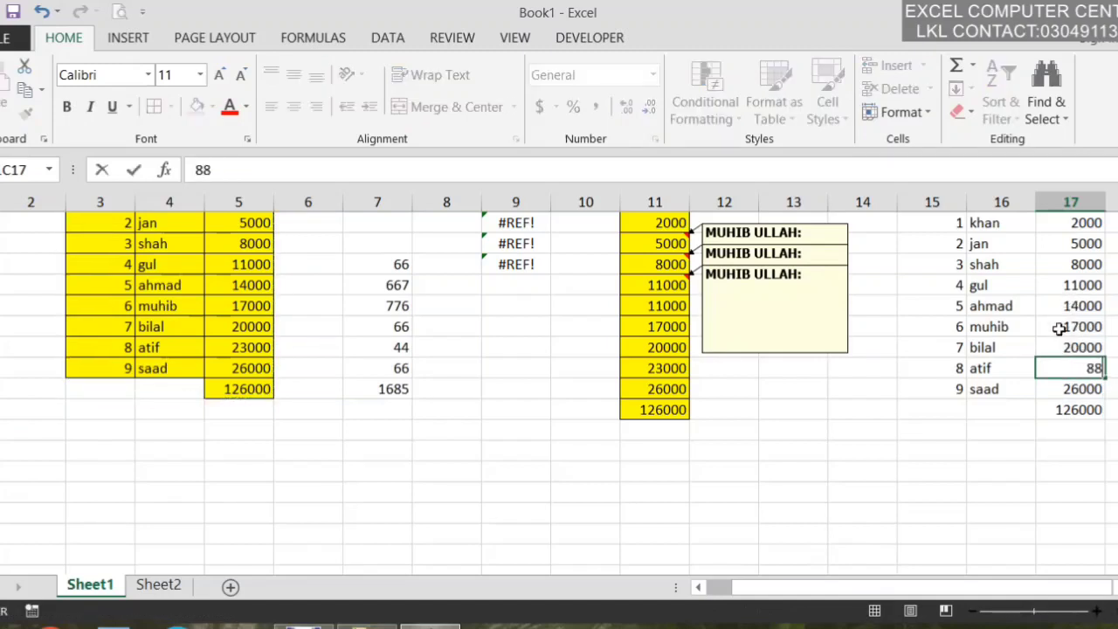
left_click(1092, 395)
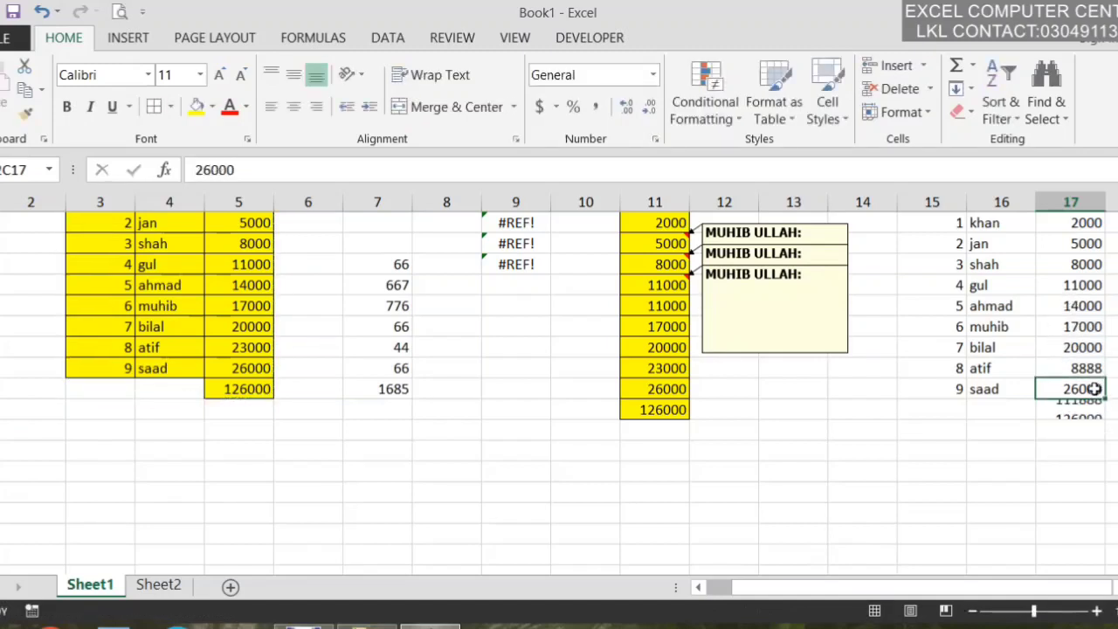
left_click(1096, 415)
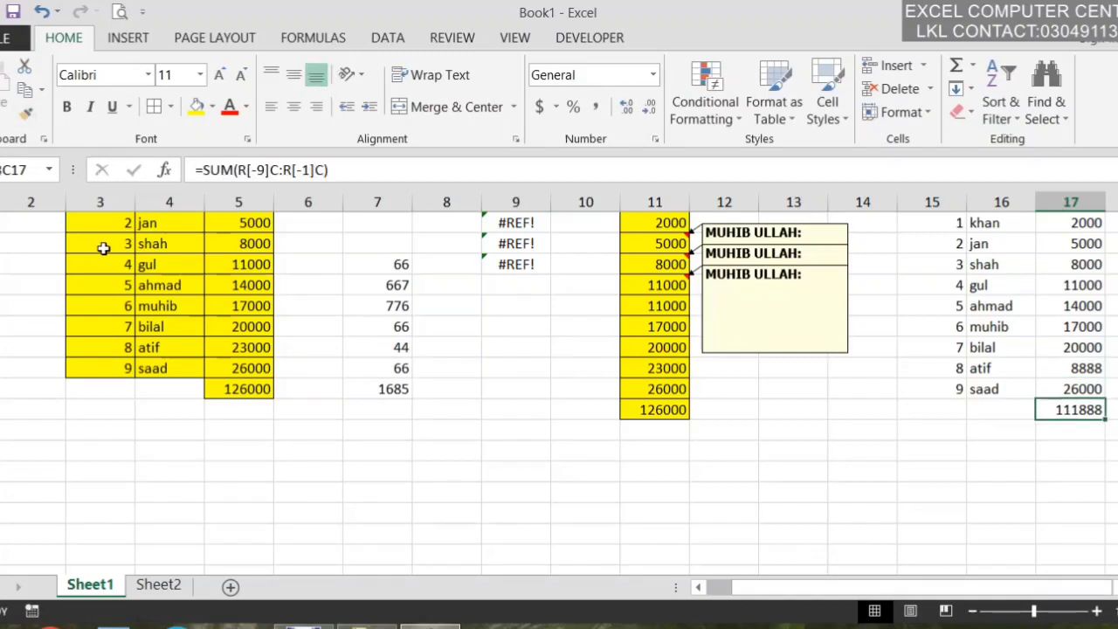
- Copy the yellow salary table again, from the s.no header through the total row
scroll(103, 248, "up", 1)
left_click_drag(100, 244, 251, 450)
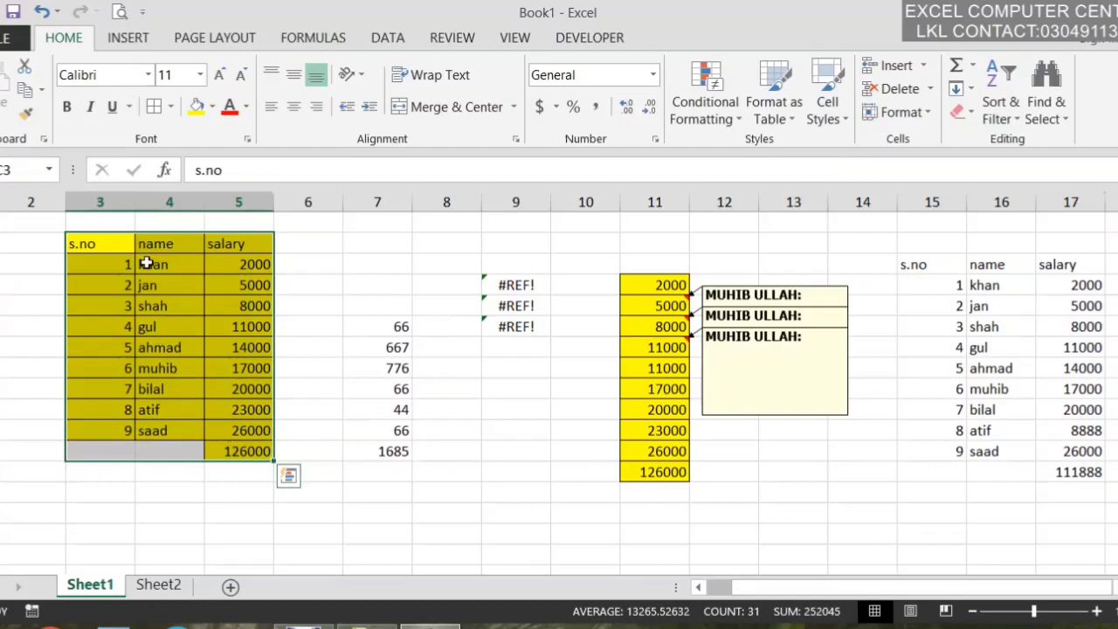
left_click(26, 91)
left_click(4, 124)
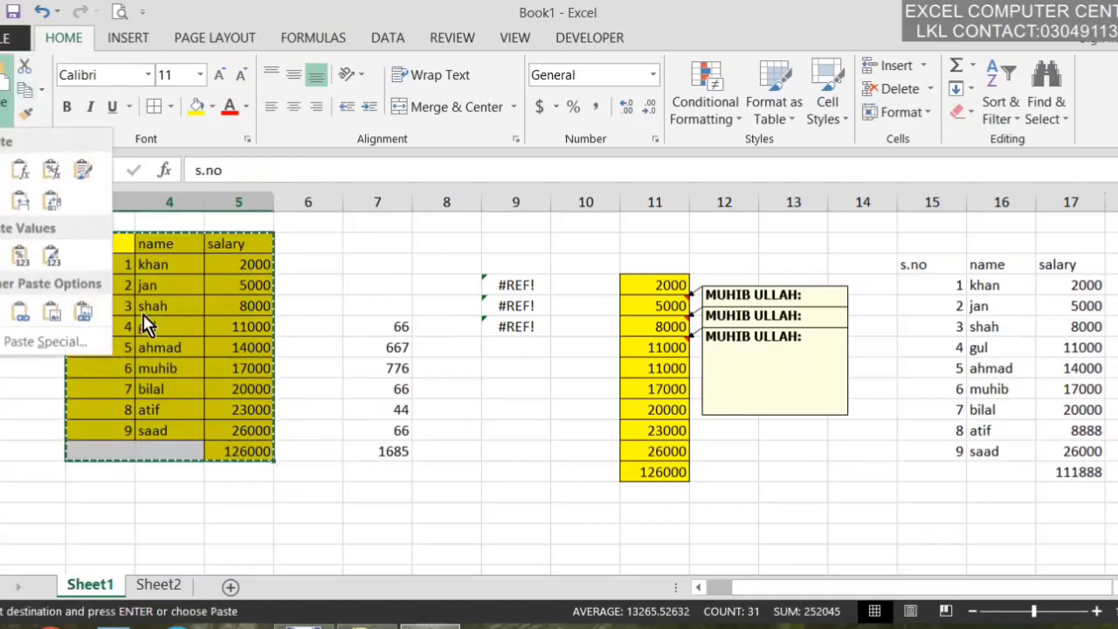
left_click(80, 339)
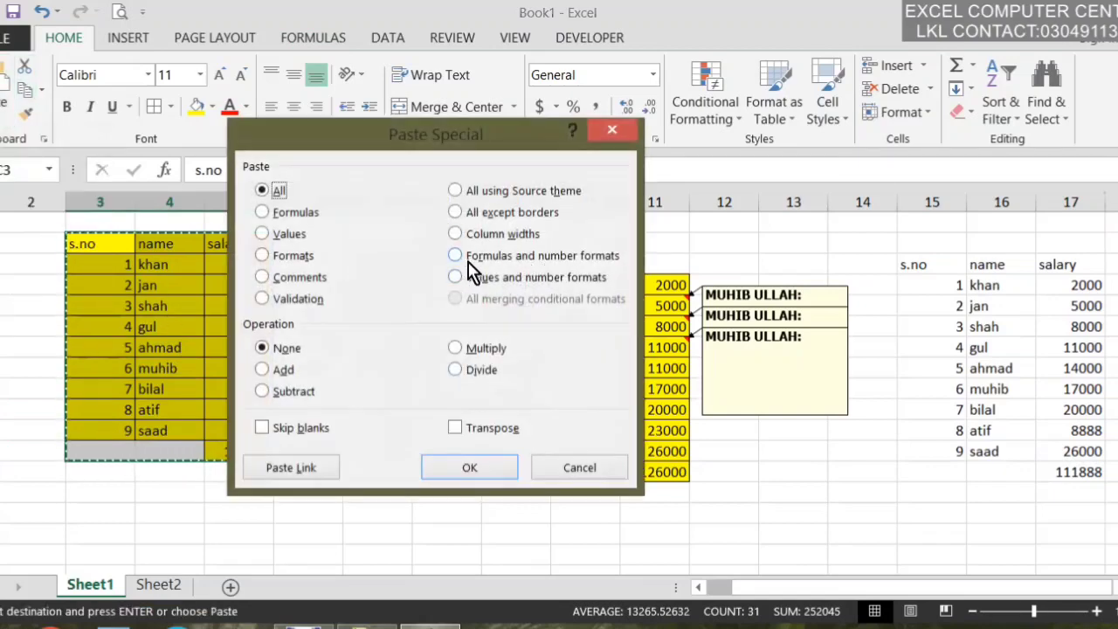
left_click(489, 278)
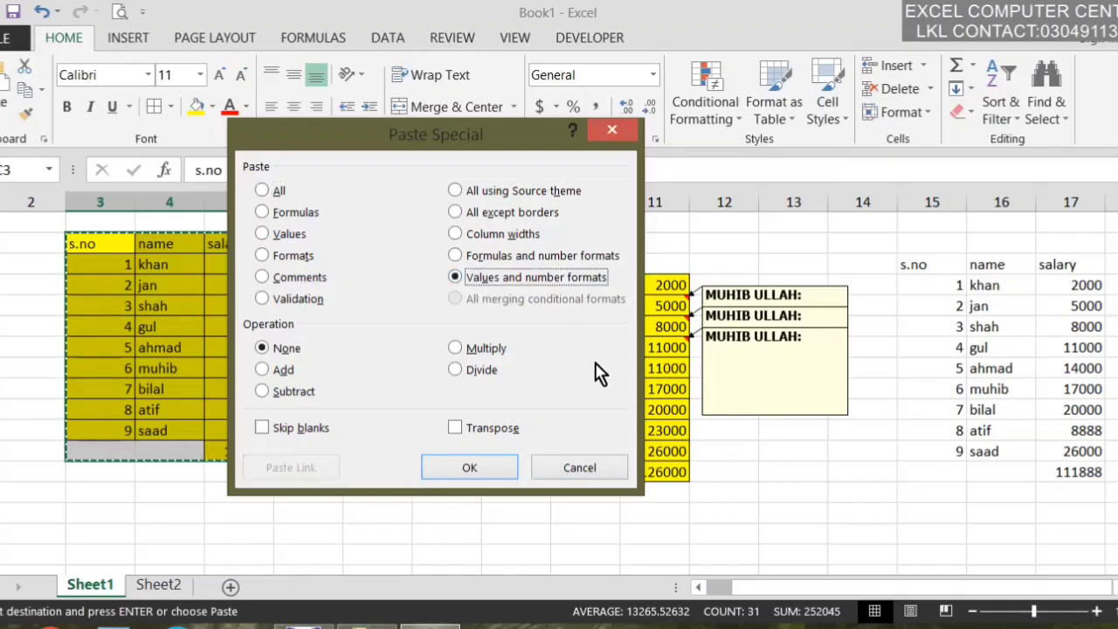
left_click(568, 472)
scroll(494, 514, "down", 3)
left_click(437, 430)
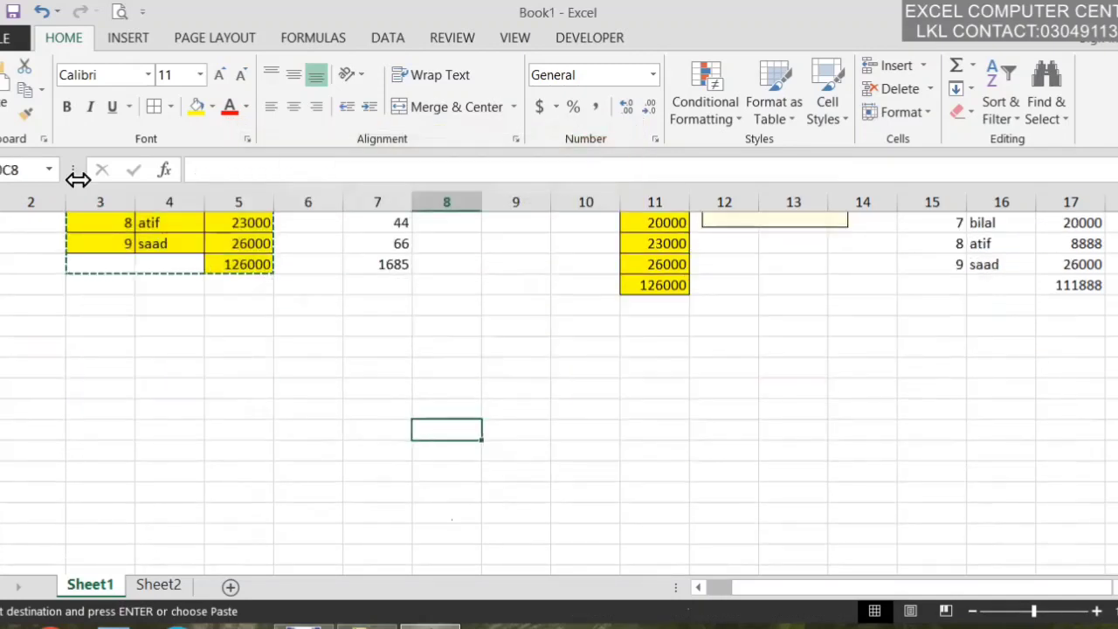
left_click(7, 129)
left_click(58, 338)
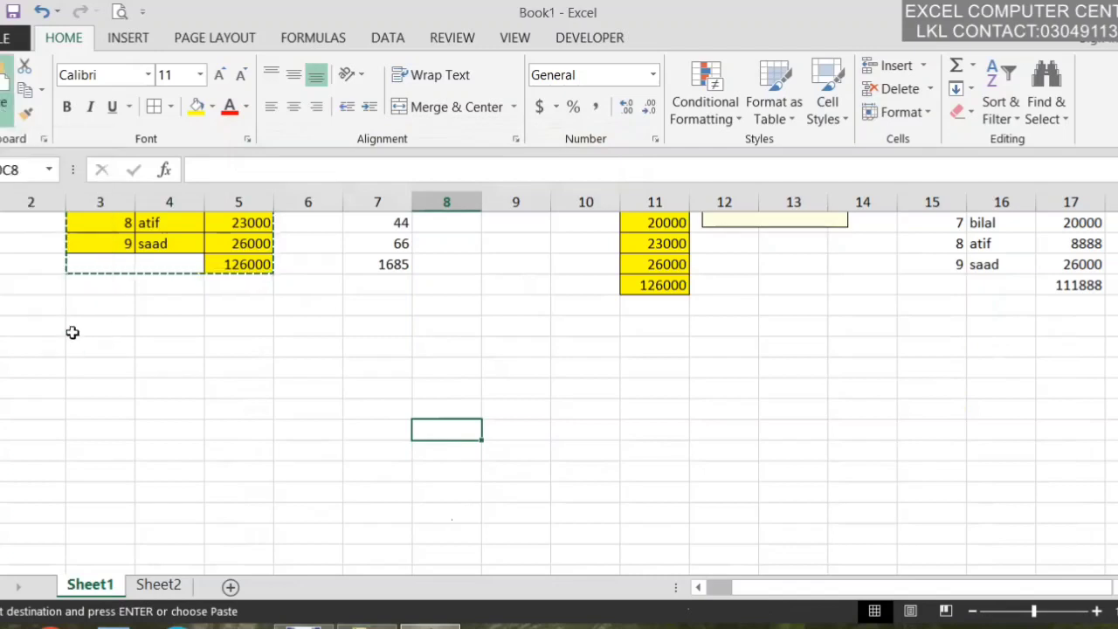
left_click(580, 463)
scroll(312, 317, "up", 3)
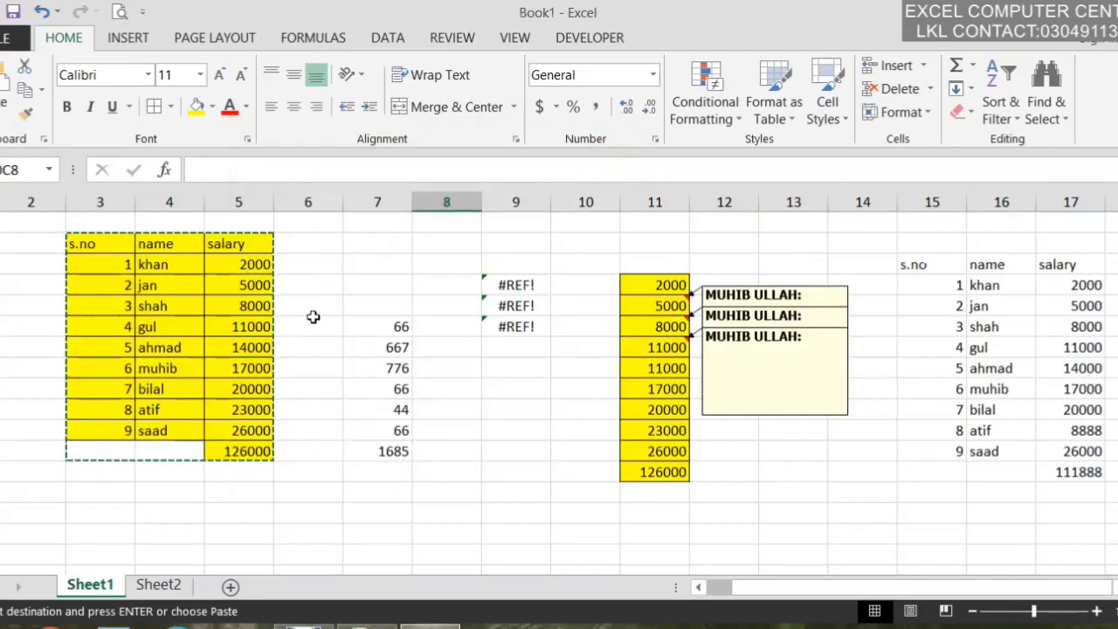
- Copy only the salary amounts of the yellow table in column 5, from 2000 through the total cell
left_click(248, 268)
left_click_drag(248, 268, 249, 430)
left_click_drag(248, 265, 266, 451)
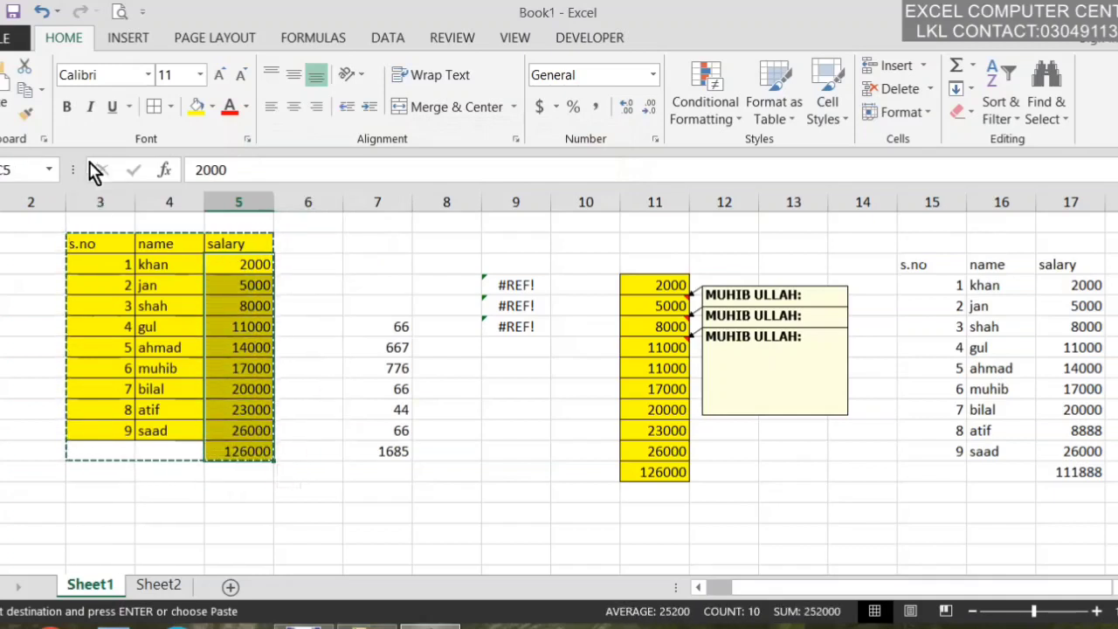
left_click(26, 90)
- Paste the copied salaries as Values and number formats into column 8, in the empty area below the existing tables
scroll(367, 337, "down", 5)
left_click(418, 349)
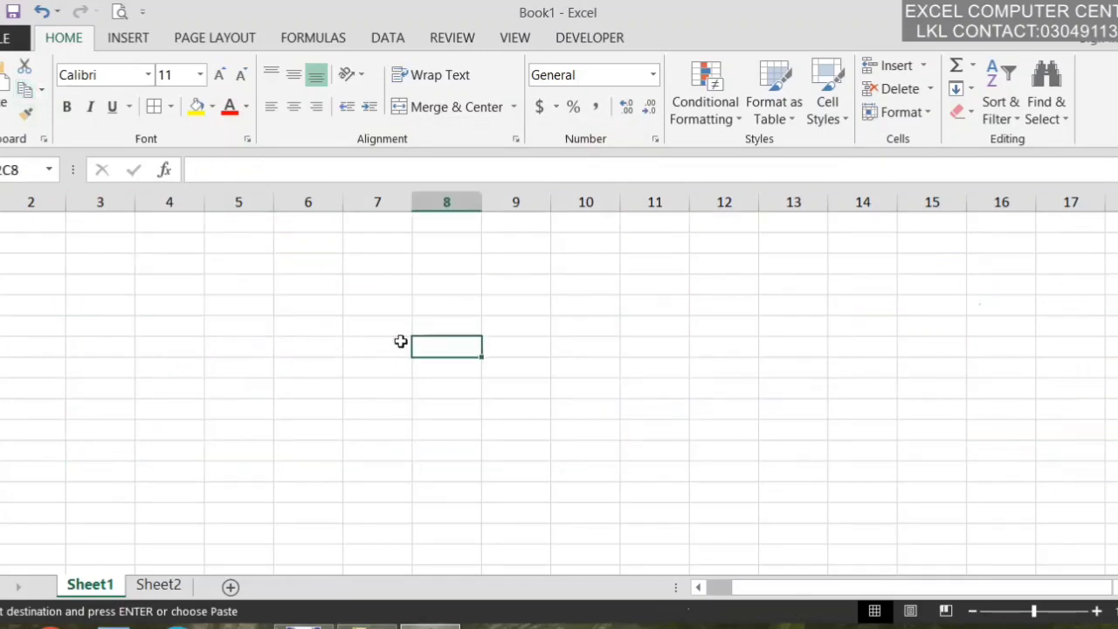
left_click(5, 113)
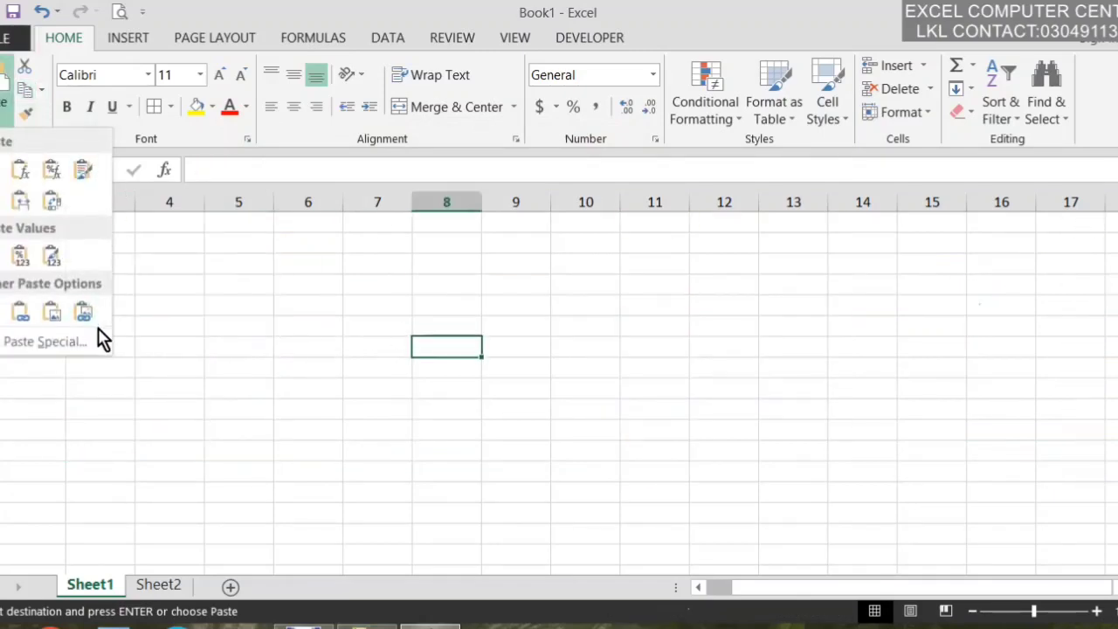
left_click(87, 348)
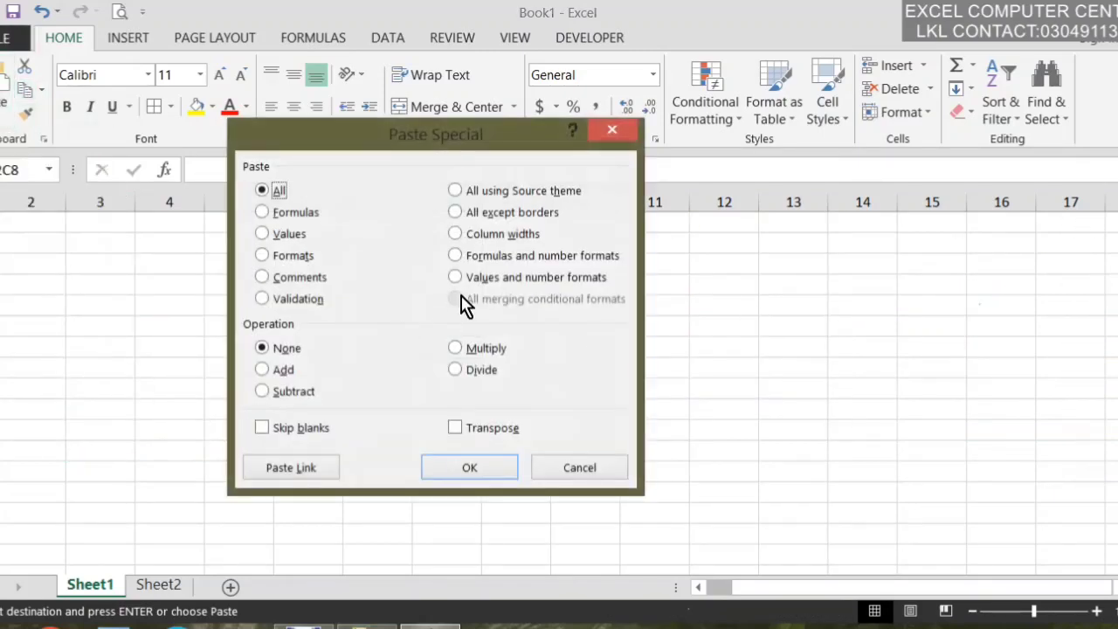
left_click(458, 256)
left_click(499, 279)
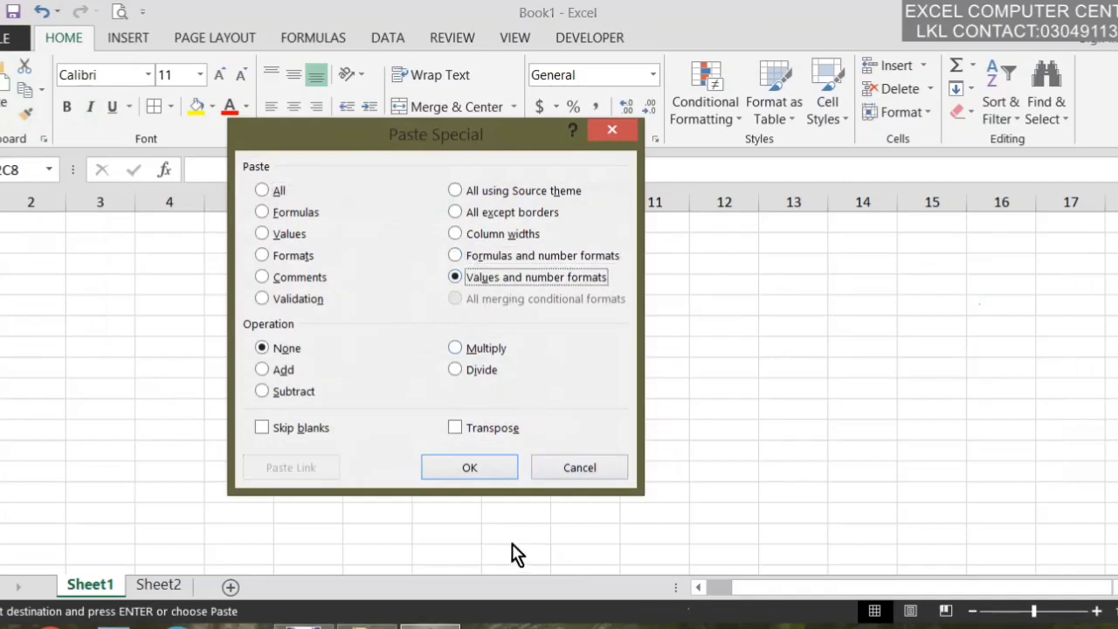
left_click(485, 465)
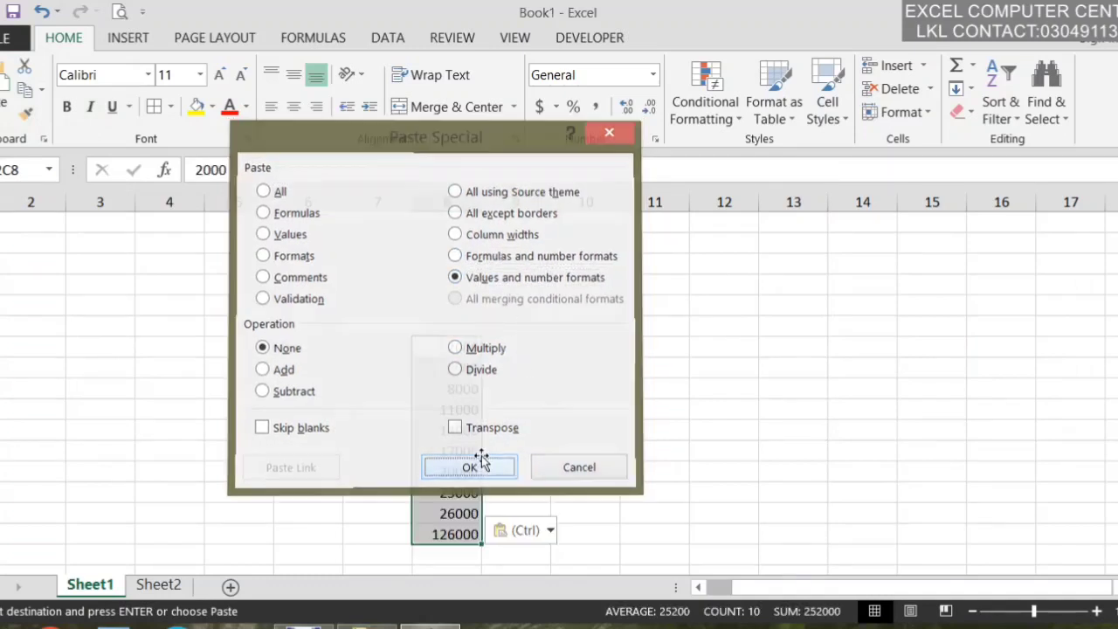
- Check whether the pasted total cell in column 8 holds a formula or a plain value
left_click(455, 389)
left_click(456, 306)
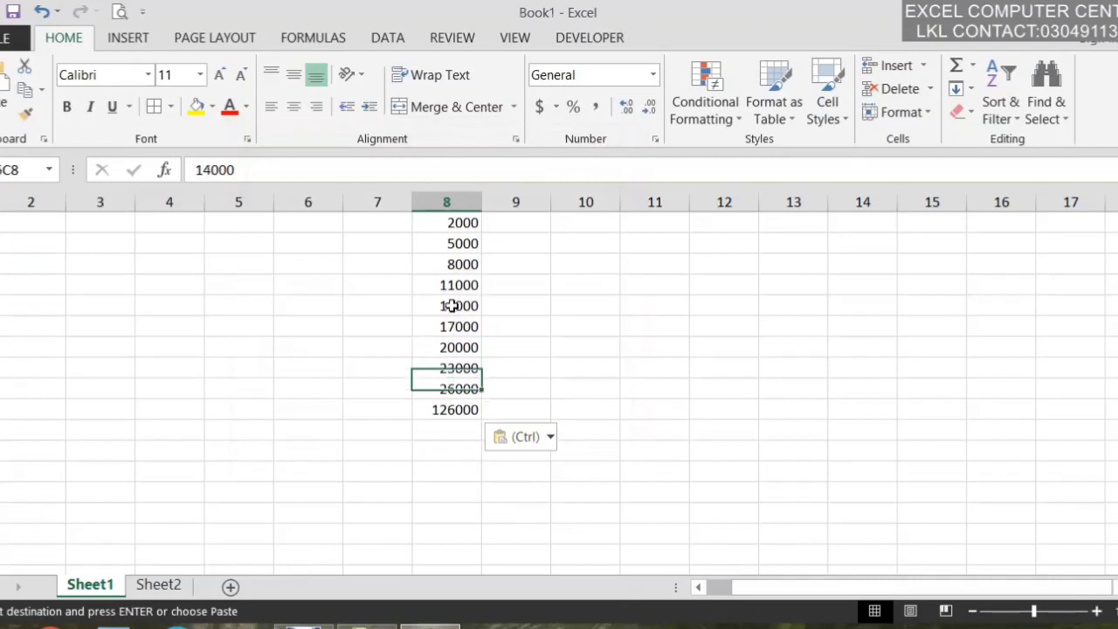
left_click(475, 410)
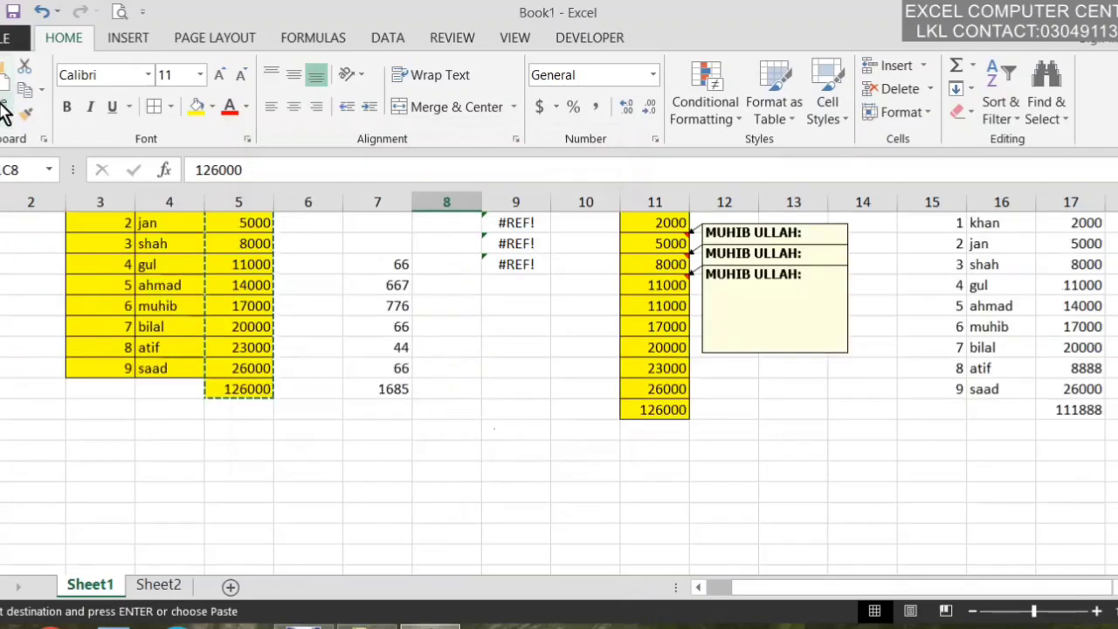
left_click(9, 120)
left_click(46, 342)
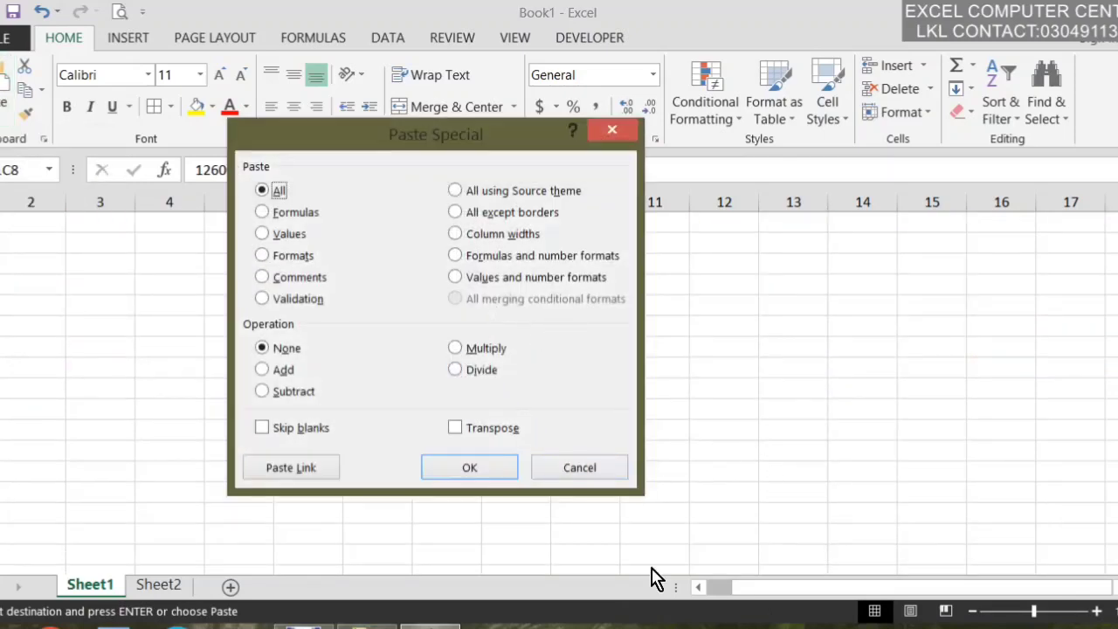
left_click(579, 467)
- Apply light blue Gradient Fill data bars to the pasted column 8 amounts, from 2000 through 126000
scroll(584, 474, "up", 4)
scroll(586, 454, "down", 2)
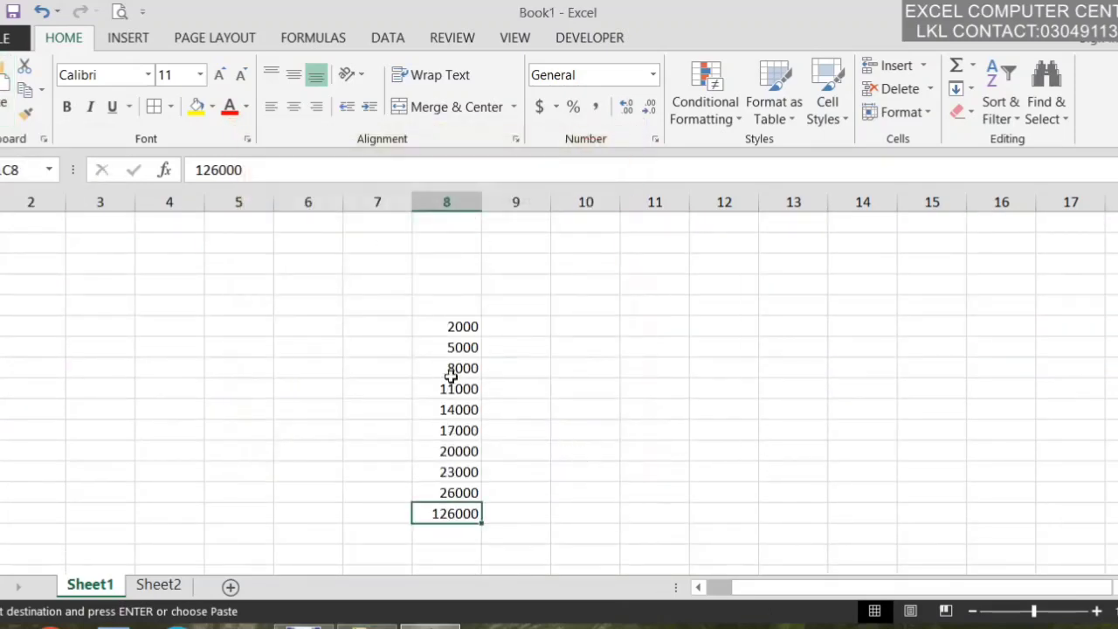
left_click_drag(463, 327, 457, 516)
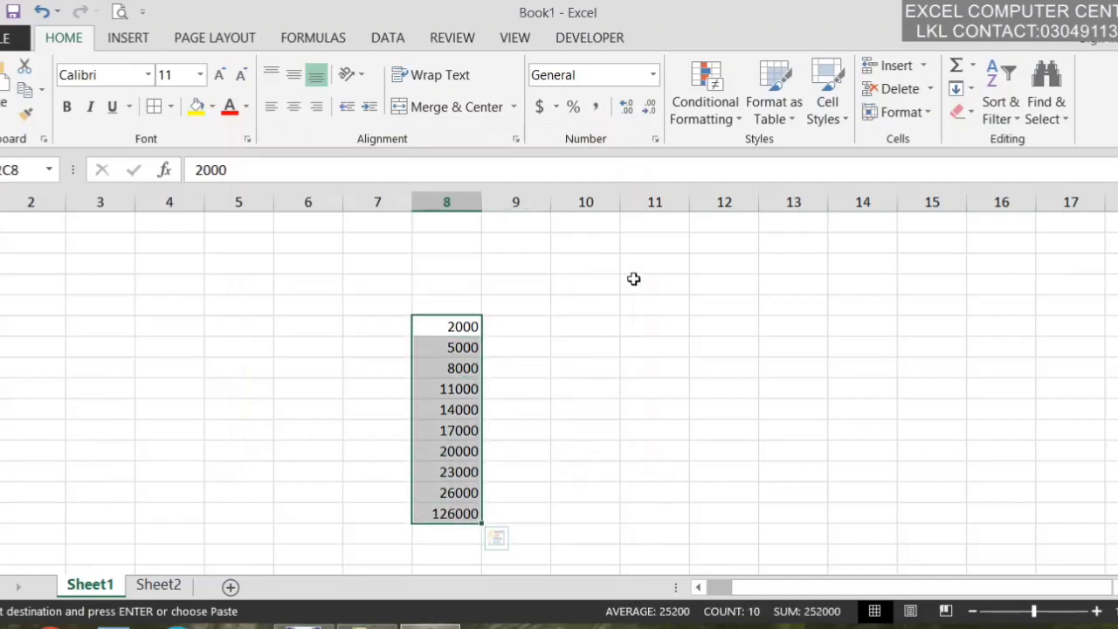
left_click(718, 118)
mouse_move(773, 201)
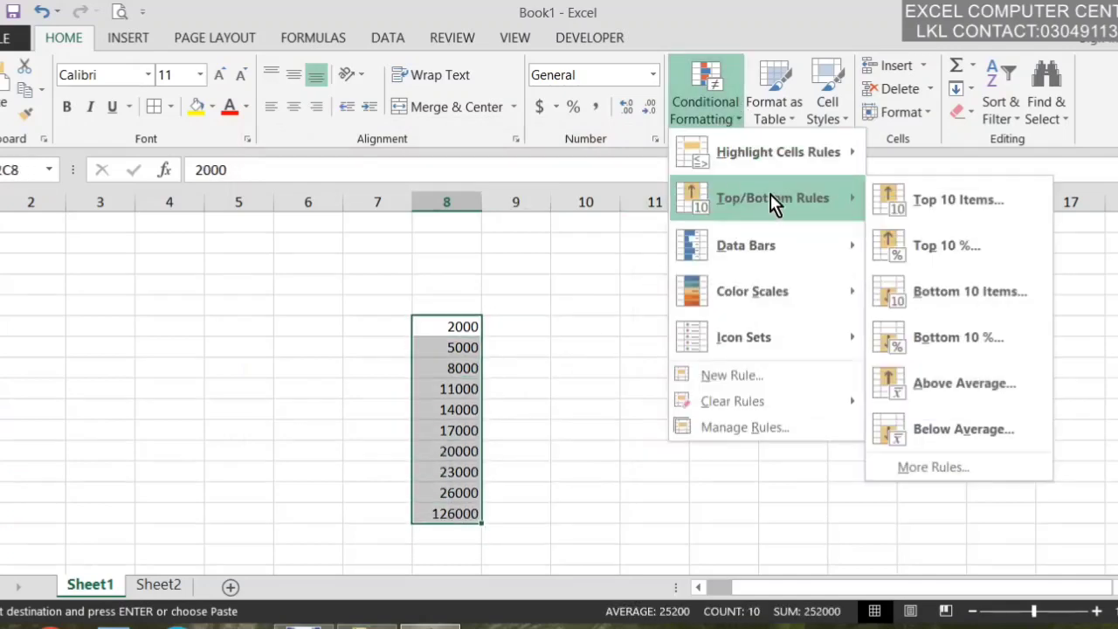
mouse_move(771, 254)
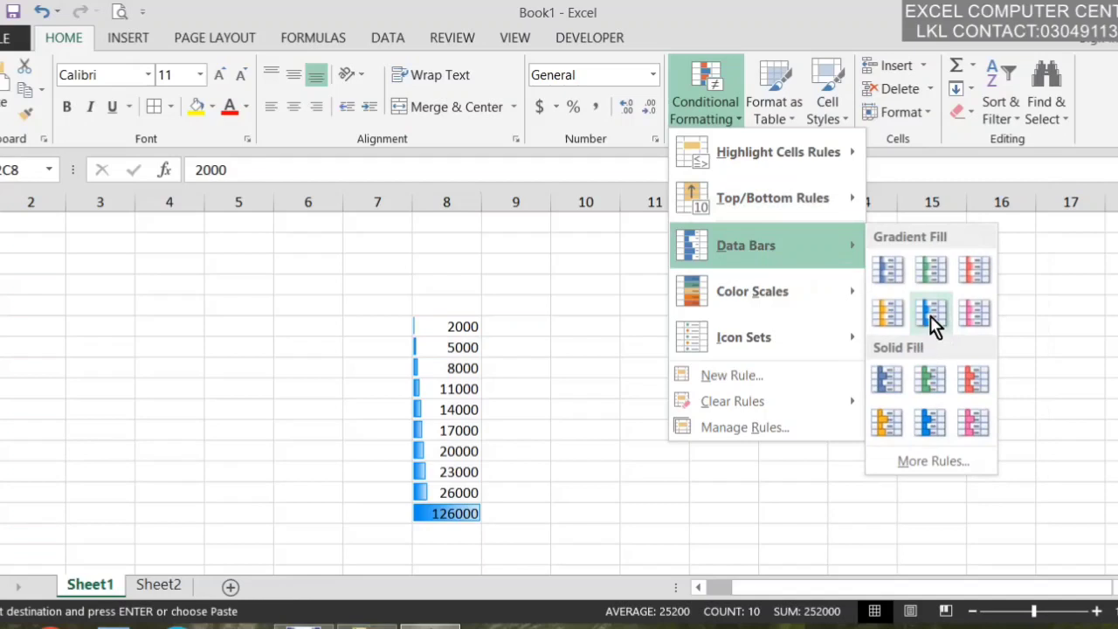
left_click(931, 313)
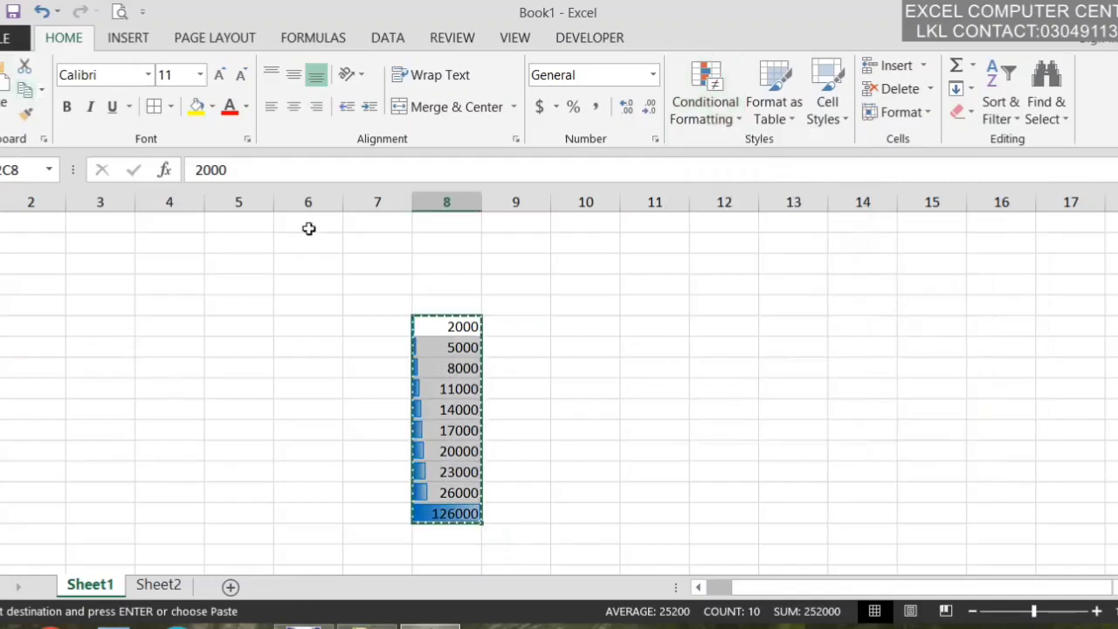
- Copy the data-bar column and paste it with All merging conditional formats over the column 7 numbers, starting on the row of s.no 4
left_click(644, 345)
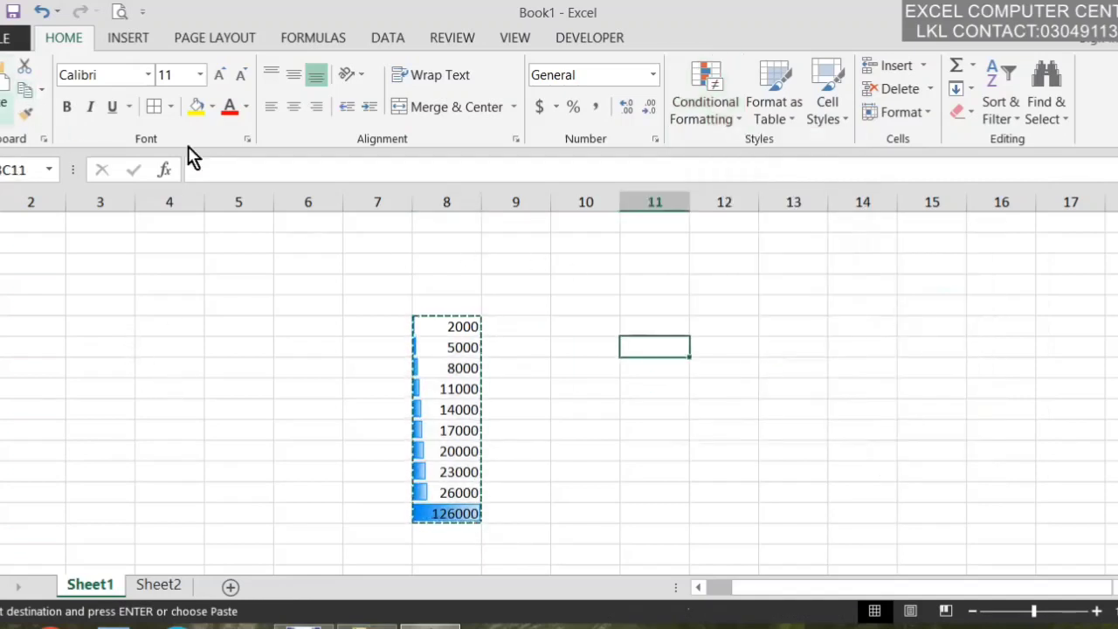
scroll(399, 262, "up", 5)
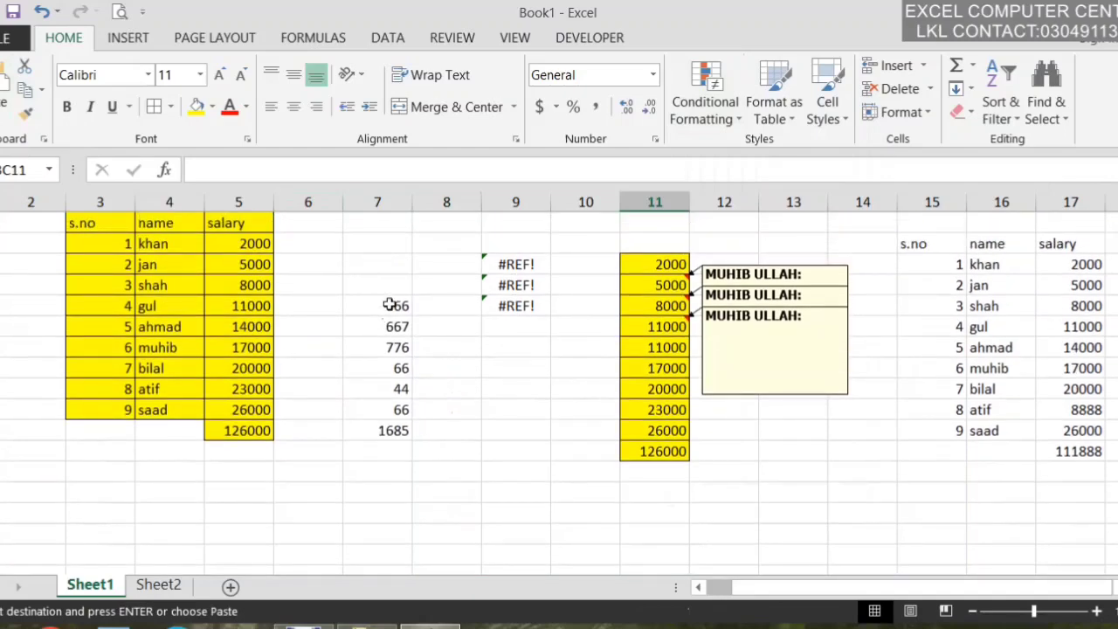
left_click_drag(389, 304, 382, 433)
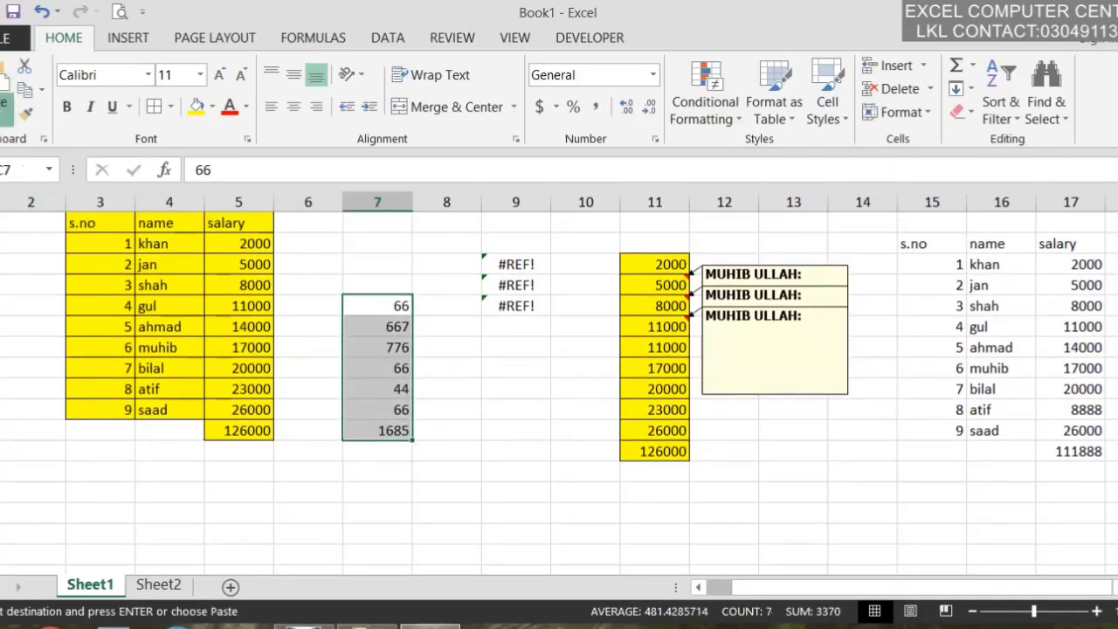
left_click(53, 345)
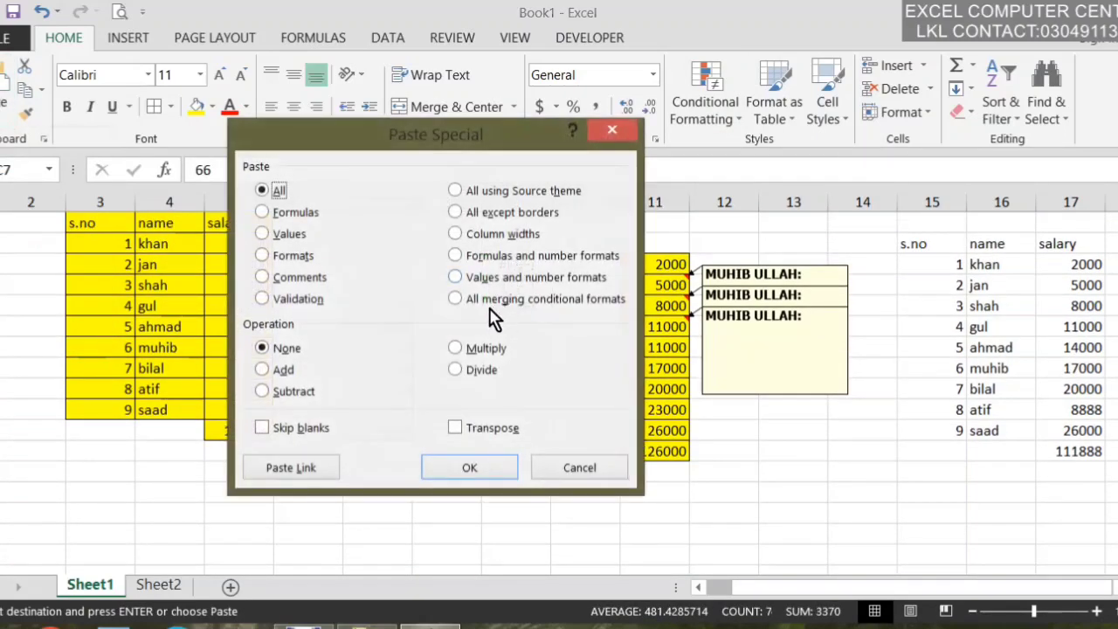
left_click(488, 301)
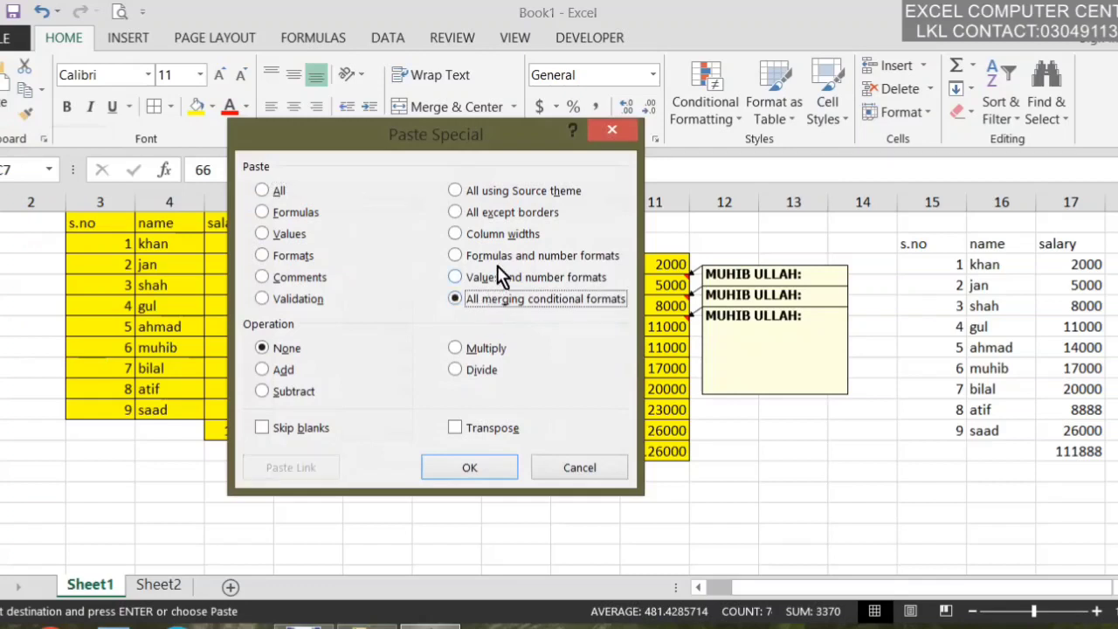
left_click(476, 477)
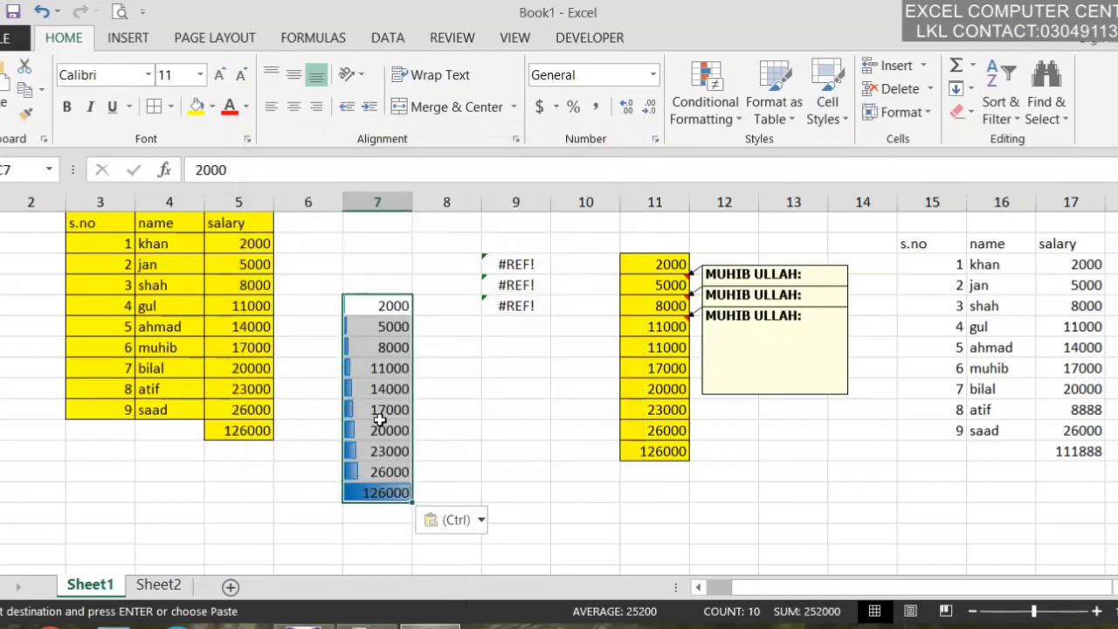
left_click(381, 422)
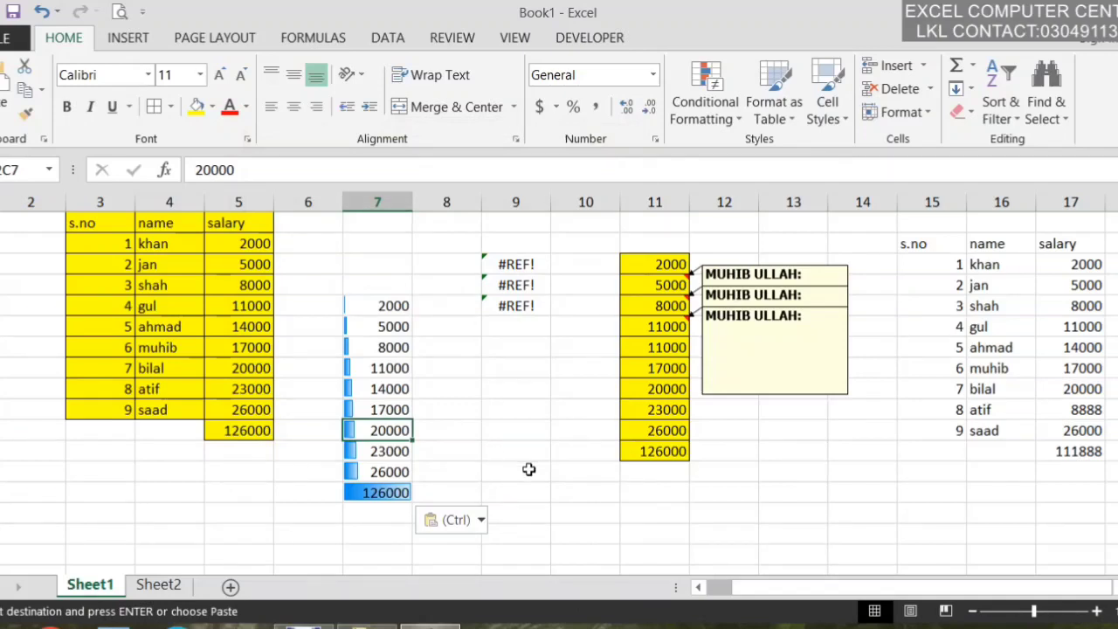
- Review the paste and operation options in Paste Special, moving the dialog off the data, and close it without pasting
left_click(4, 121)
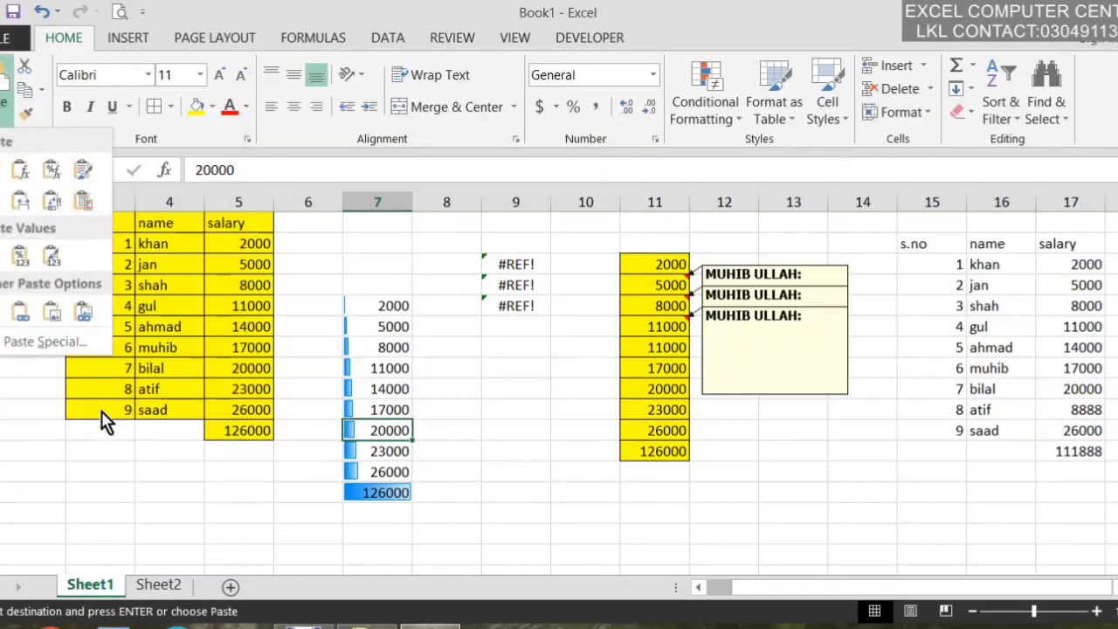
left_click(79, 340)
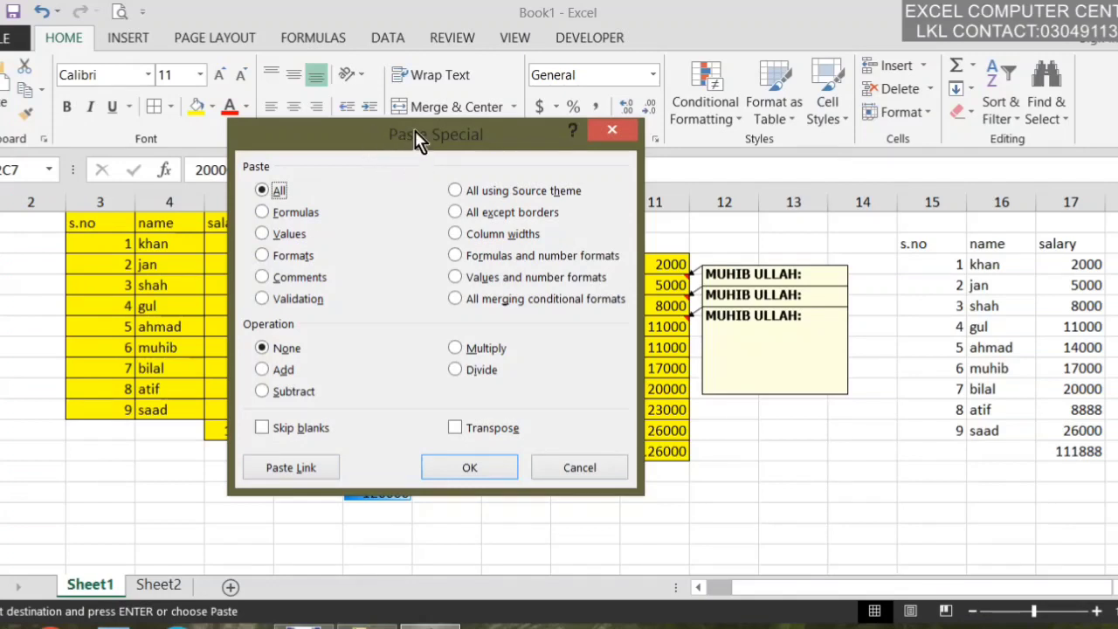
left_click_drag(414, 137, 358, 50)
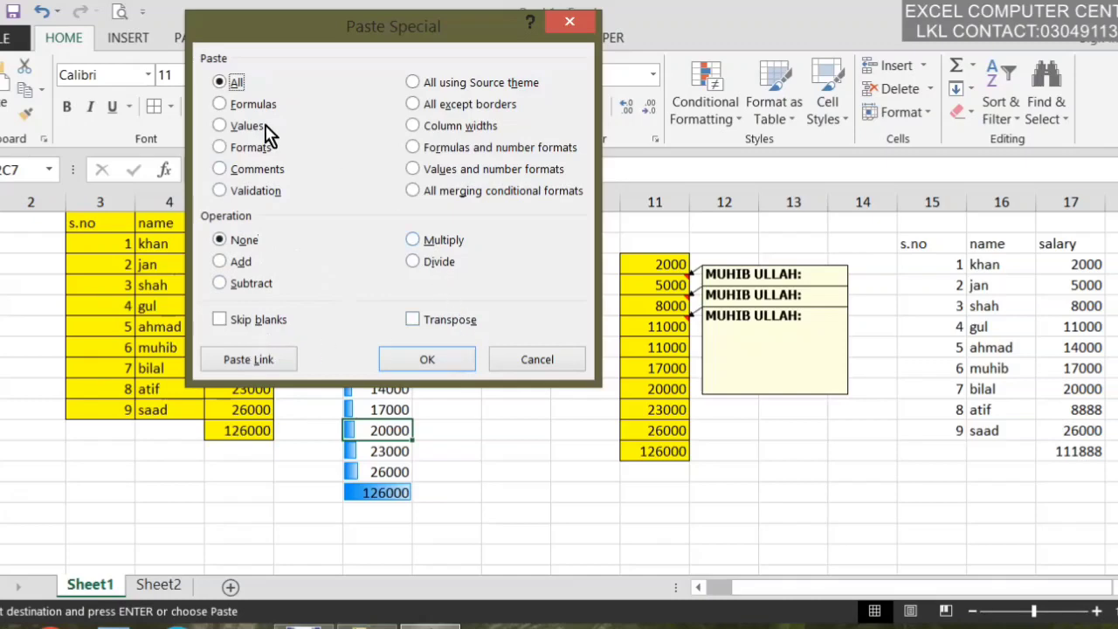
left_click(517, 358)
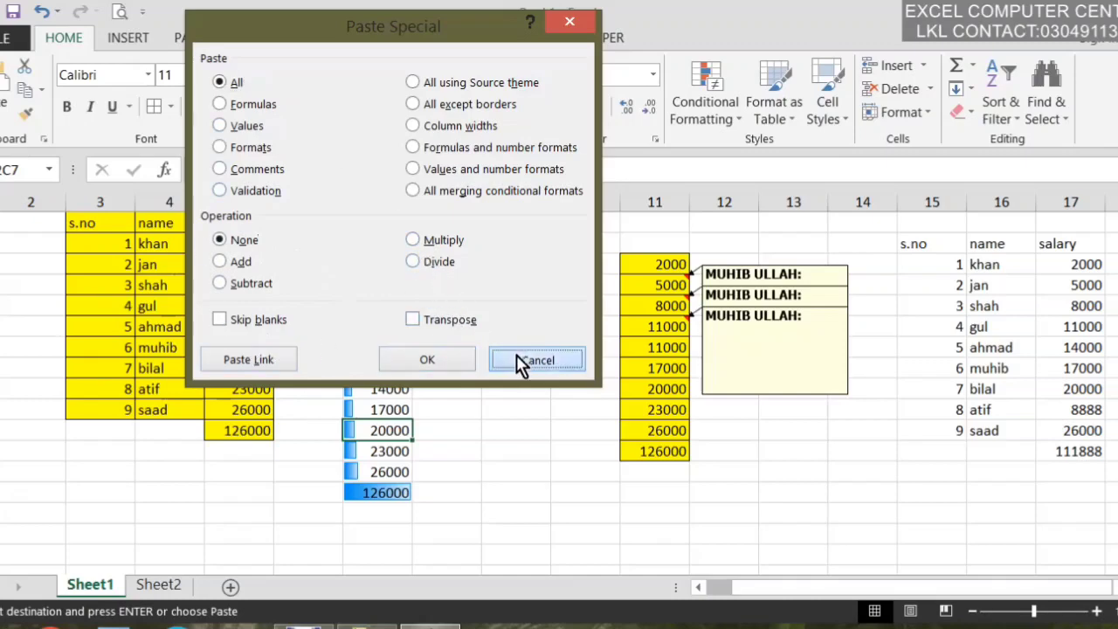